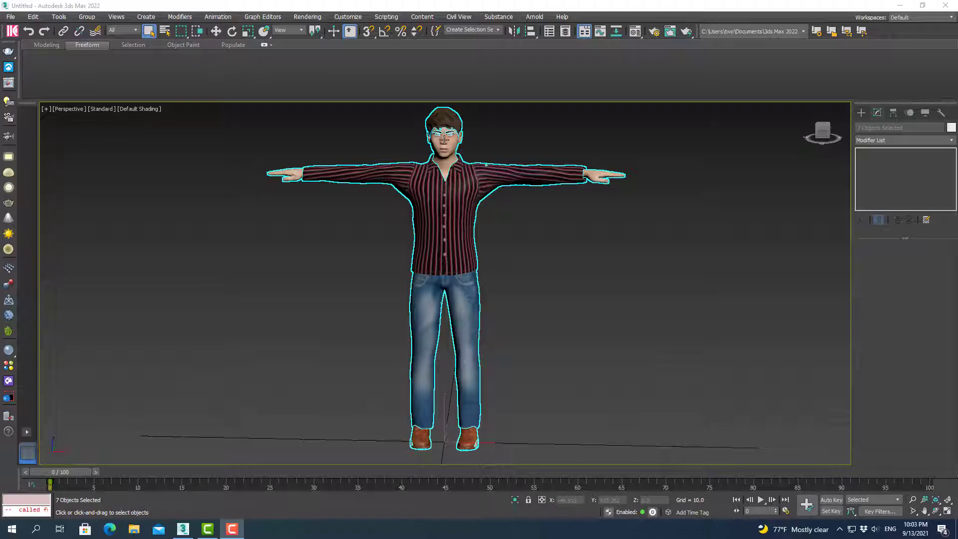
Test-move the whole character and the clothing mesh sideways, undoing each move.
{"action": "left_click", "coordinate": [218, 36]}
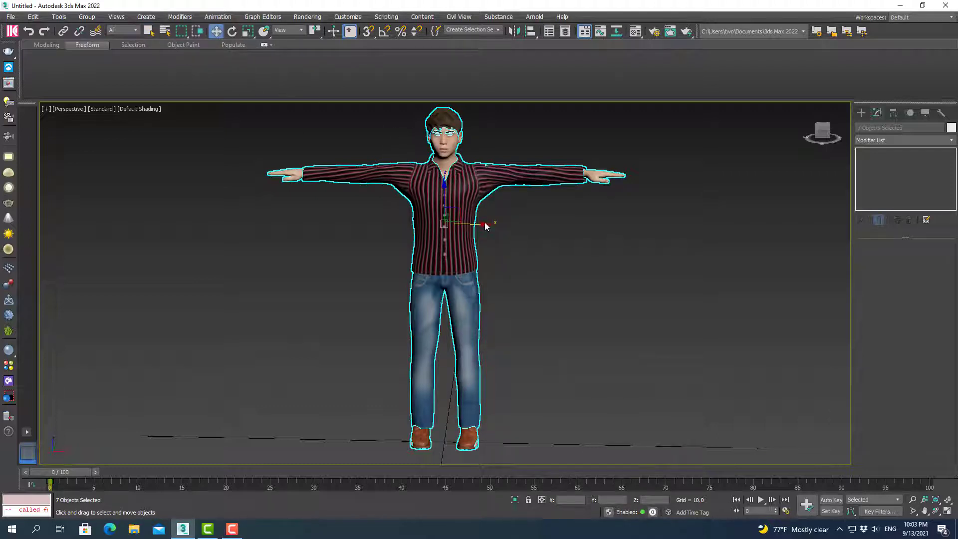
{"action": "left_click_drag", "start_coordinate": [485, 225], "coordinate": [421, 224]}
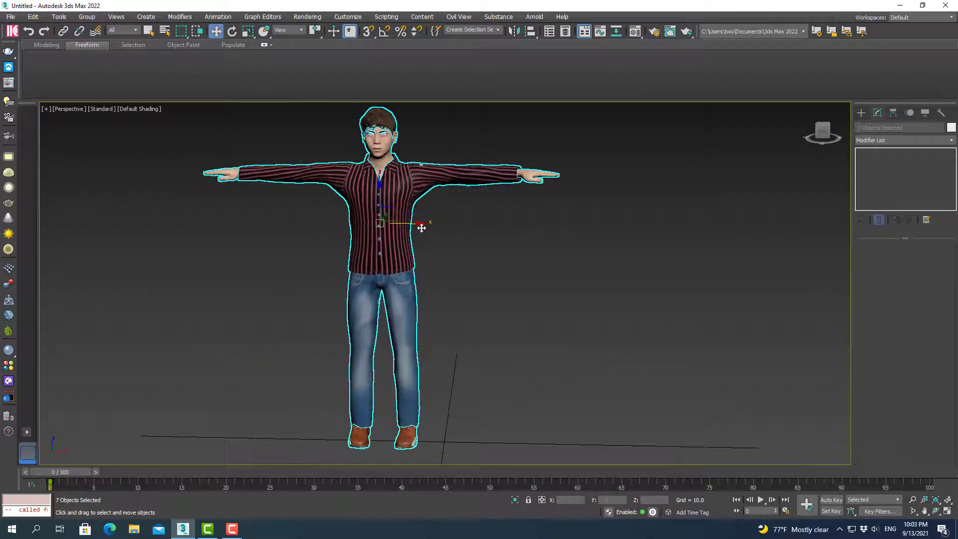
{"action": "key", "text": "ctrl+z"}
{"action": "left_click", "coordinate": [549, 282]}
{"action": "left_click", "coordinate": [472, 284]}
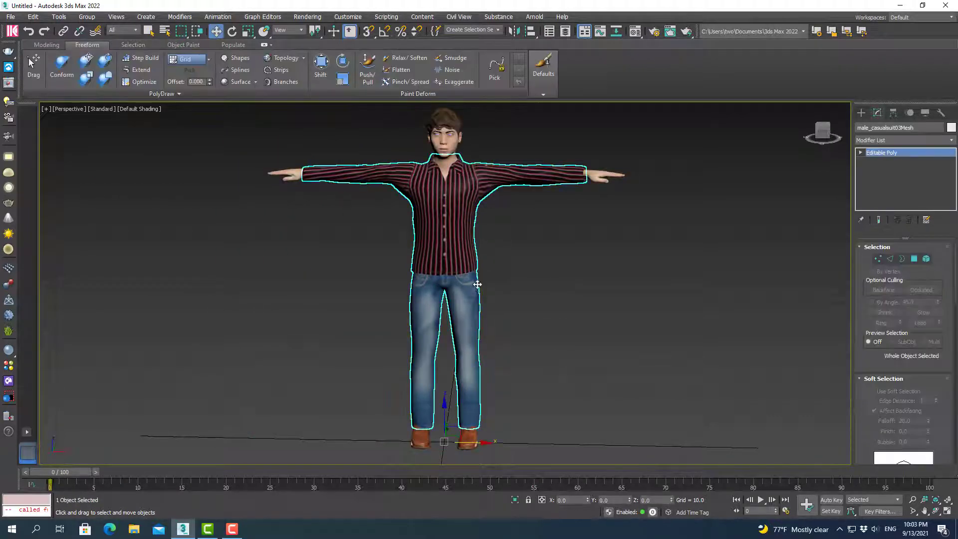
{"action": "left_click", "coordinate": [486, 442]}
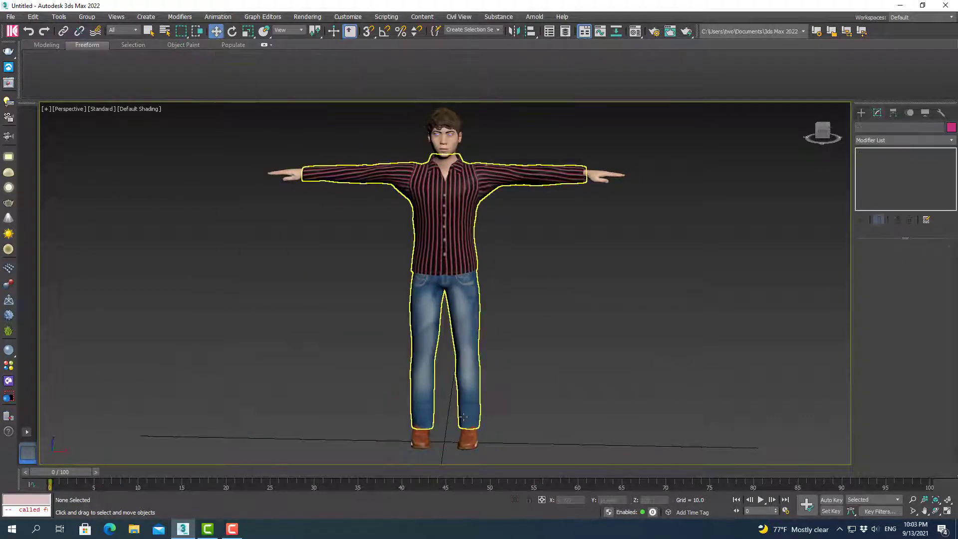
{"action": "left_click", "coordinate": [489, 442]}
{"action": "left_click_drag", "start_coordinate": [489, 442], "coordinate": [439, 413]}
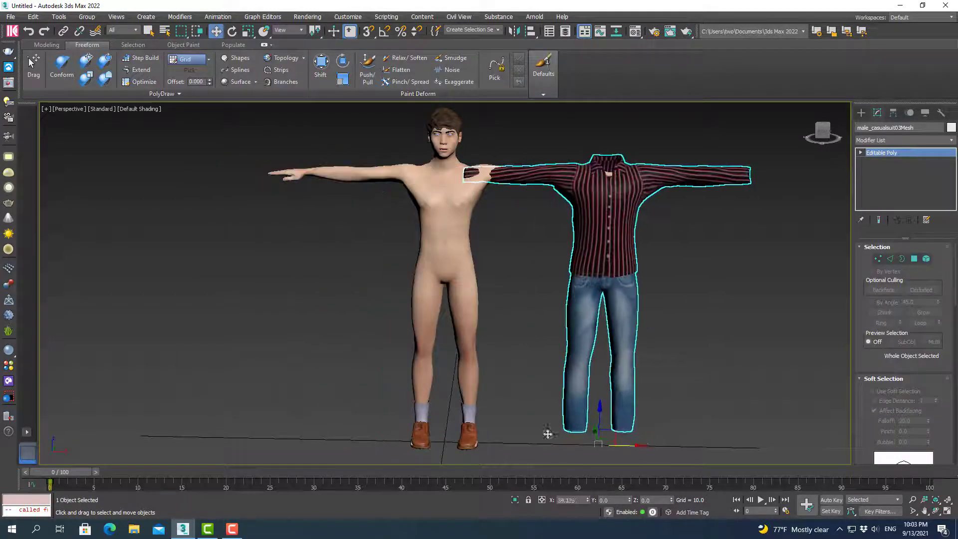
{"action": "key", "text": "ctrl+z"}
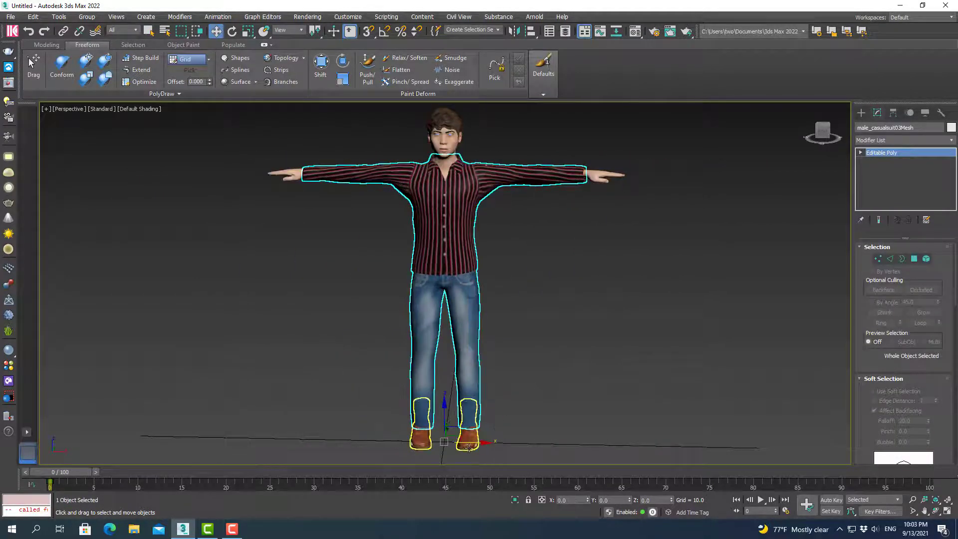
Test-slide the body mesh manMesh out of the clothes, then undo the move.
{"action": "left_click", "coordinate": [502, 442]}
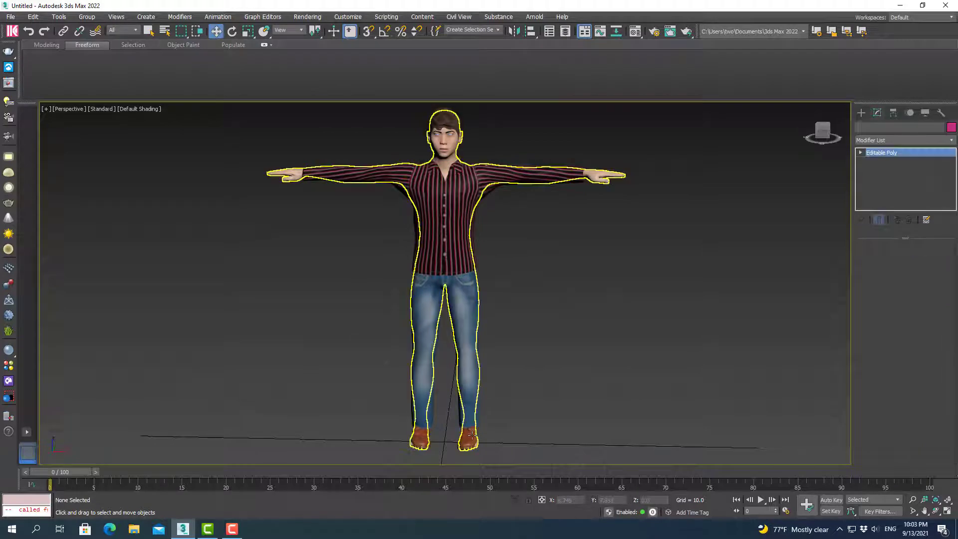
{"action": "left_click", "coordinate": [487, 444]}
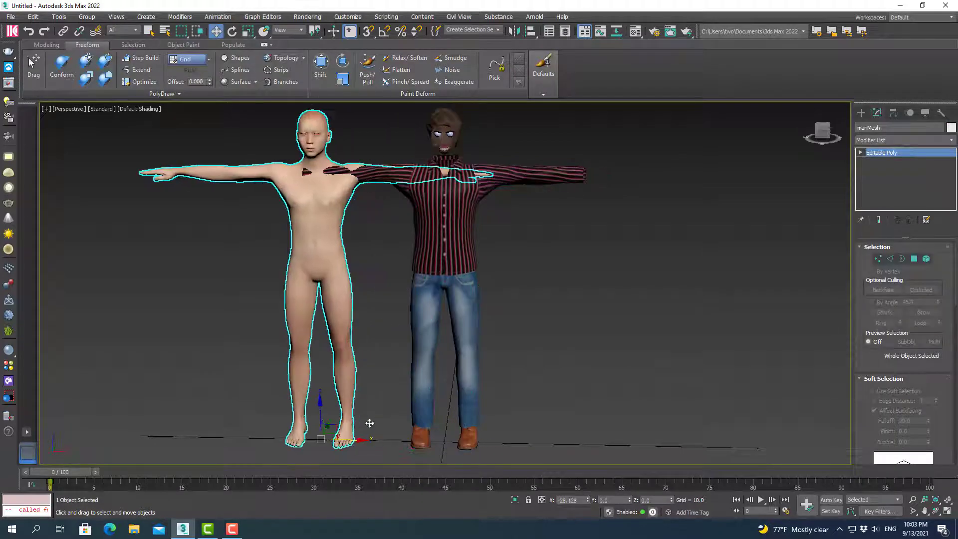
{"action": "left_click_drag", "start_coordinate": [486, 443], "coordinate": [435, 443]}
{"action": "key", "text": "ctrl+z"}
{"action": "mouse_move", "coordinate": [592, 330]}
{"action": "middle_mouse_down", "text": "alt"}
{"action": "mouse_move", "coordinate": [555, 310]}
{"action": "mouse_move", "coordinate": [502, 364]}
{"action": "mouse_move", "coordinate": [500, 346]}
{"action": "mouse_move", "coordinate": [459, 314]}
{"action": "middle_mouse_up", "text": "alt"}
{"action": "scroll", "coordinate": [459, 313], "scroll_direction": "up", "scroll_amount": 3}
{"action": "scroll", "coordinate": [459, 313], "scroll_direction": "up", "scroll_amount": 2}
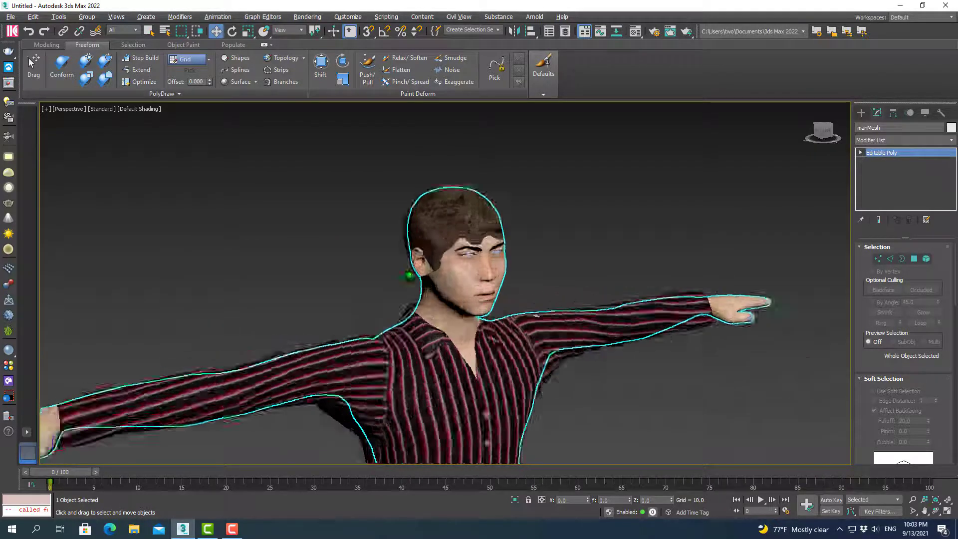
{"action": "scroll", "coordinate": [459, 313], "scroll_direction": "up", "scroll_amount": 3}
{"action": "scroll", "coordinate": [499, 313], "scroll_direction": "down", "scroll_amount": 1}
Select the hair mesh short02Mesh and zoom in with the head facing the camera.
{"action": "left_click", "coordinate": [628, 314]}
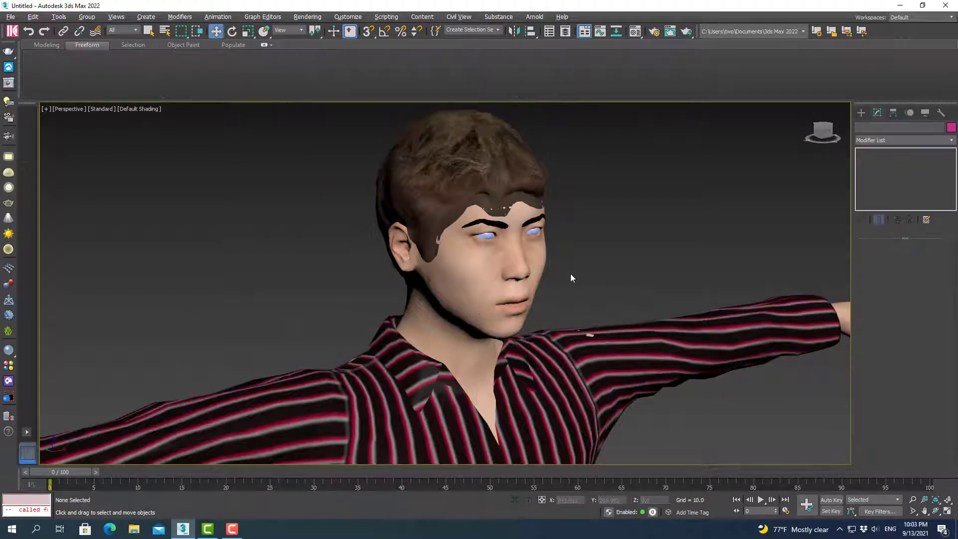
{"action": "mouse_move", "coordinate": [571, 278]}
{"action": "middle_mouse_down", "text": "alt"}
{"action": "mouse_move", "coordinate": [556, 261]}
{"action": "mouse_move", "coordinate": [578, 325]}
{"action": "mouse_move", "coordinate": [514, 268]}
{"action": "middle_mouse_up", "text": "alt"}
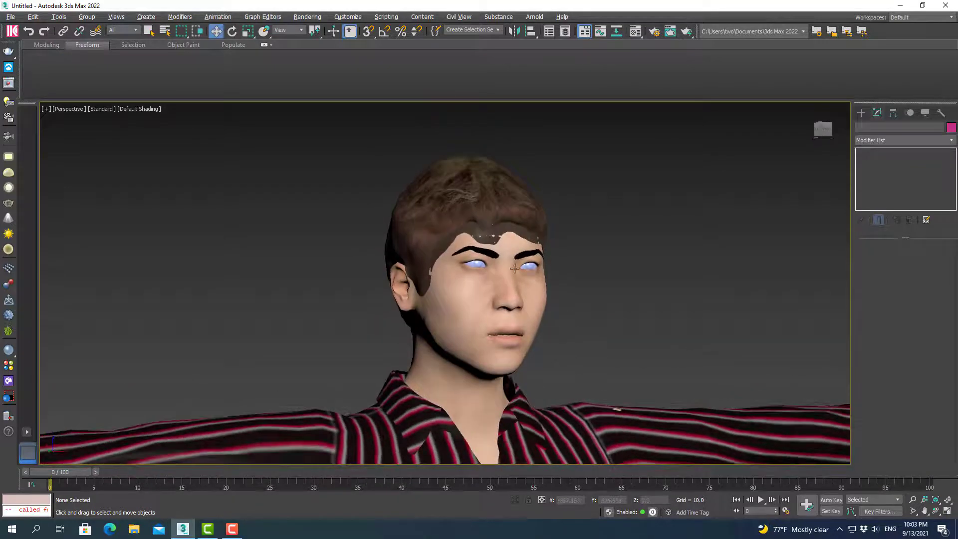
{"action": "left_click", "coordinate": [492, 269]}
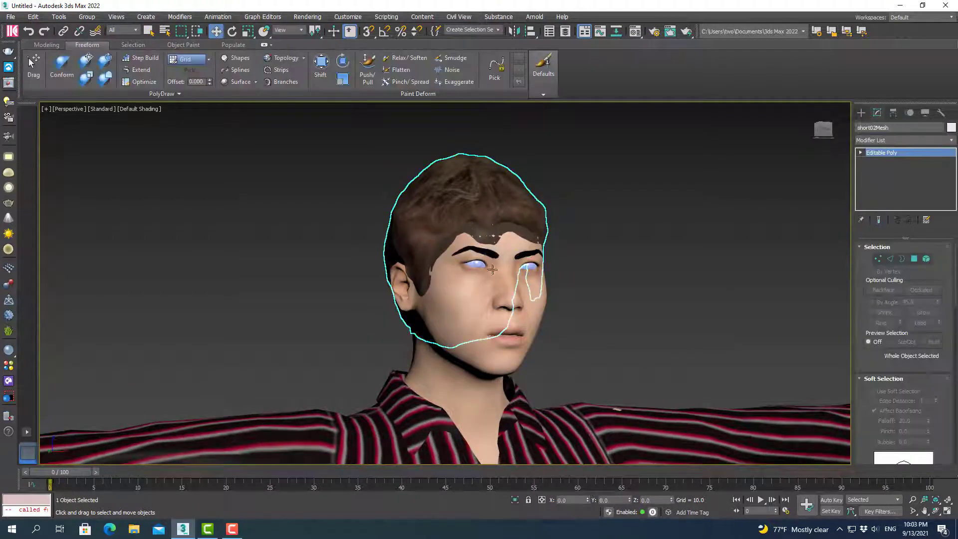
{"action": "mouse_move", "coordinate": [492, 270]}
{"action": "middle_mouse_down", "text": "alt"}
{"action": "mouse_move", "coordinate": [462, 261]}
{"action": "mouse_move", "coordinate": [505, 325]}
{"action": "middle_mouse_up", "text": "alt"}
{"action": "scroll", "coordinate": [502, 326], "scroll_direction": "up", "scroll_amount": 5}
{"action": "scroll", "coordinate": [454, 257], "scroll_direction": "up", "scroll_amount": 3}
{"action": "scroll", "coordinate": [455, 258], "scroll_direction": "up", "scroll_amount": 3}
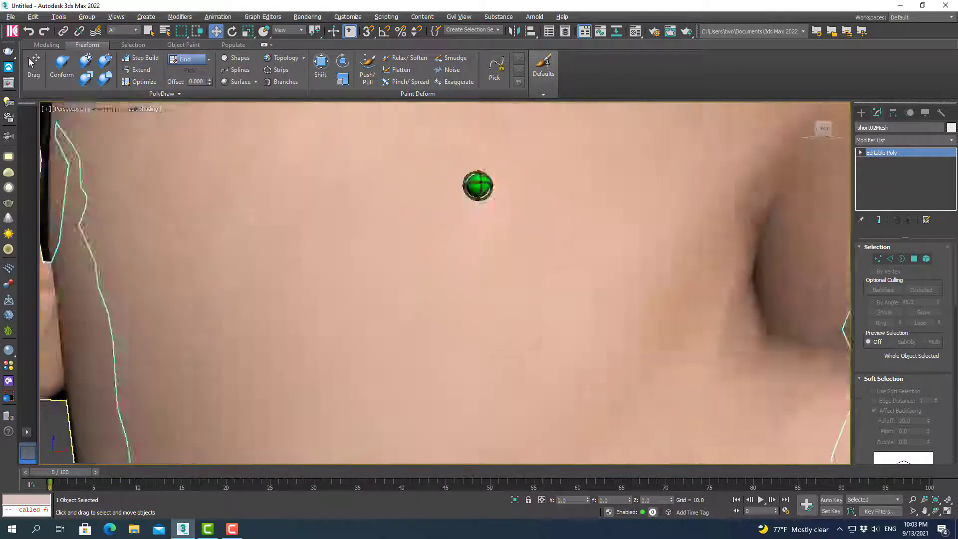
Orbit past the ear back to a raised frontal view and clear the selection.
{"action": "mouse_move", "coordinate": [454, 257]}
{"action": "middle_mouse_down", "text": "alt"}
{"action": "mouse_move", "coordinate": [468, 295]}
{"action": "mouse_move", "coordinate": [524, 312]}
{"action": "mouse_move", "coordinate": [625, 316]}
{"action": "mouse_move", "coordinate": [604, 321]}
{"action": "mouse_move", "coordinate": [588, 299]}
{"action": "mouse_move", "coordinate": [499, 309]}
{"action": "middle_mouse_up", "text": "alt"}
{"action": "scroll", "coordinate": [589, 299], "scroll_direction": "down", "scroll_amount": 5}
{"action": "scroll", "coordinate": [499, 309], "scroll_direction": "down", "scroll_amount": 5}
{"action": "middle_click_drag", "start_coordinate": [649, 300], "coordinate": [678, 319], "text": "alt"}
{"action": "middle_click_drag", "start_coordinate": [683, 369], "coordinate": [687, 327]}
{"action": "left_click", "coordinate": [703, 341]}
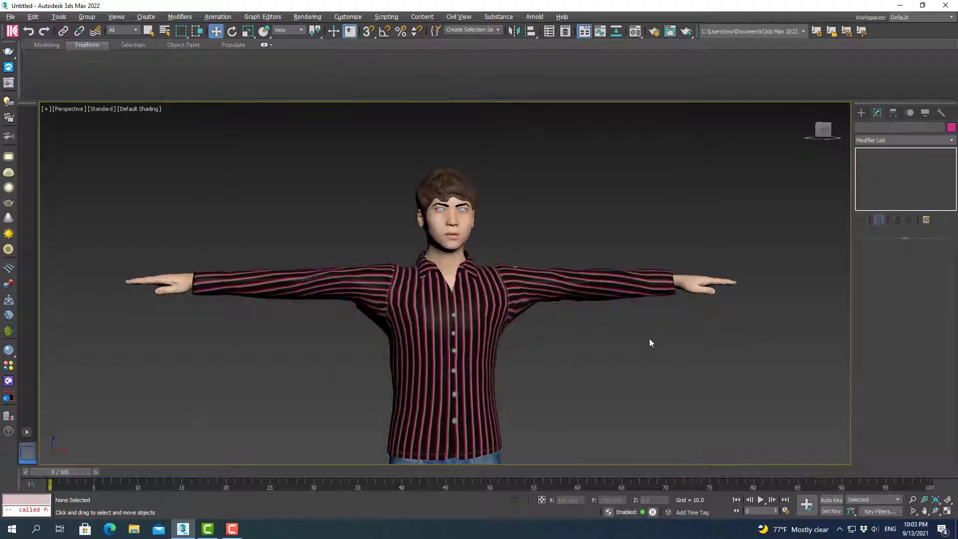
{"action": "scroll", "coordinate": [628, 320], "scroll_direction": "down", "scroll_amount": 4}
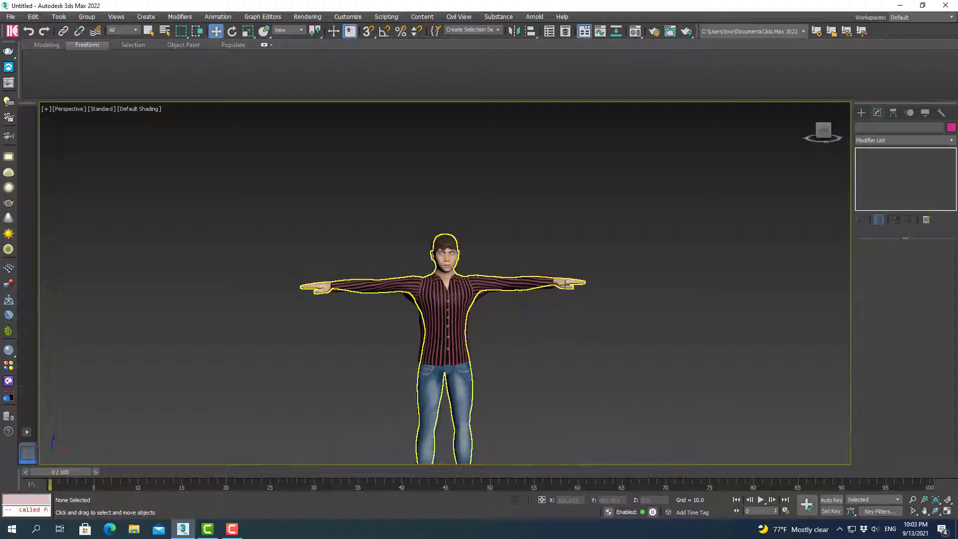
Select manMesh, browse the Modifier List's Edit entries without adding one, and reach Edit Geometry.
{"action": "left_click", "coordinate": [573, 285]}
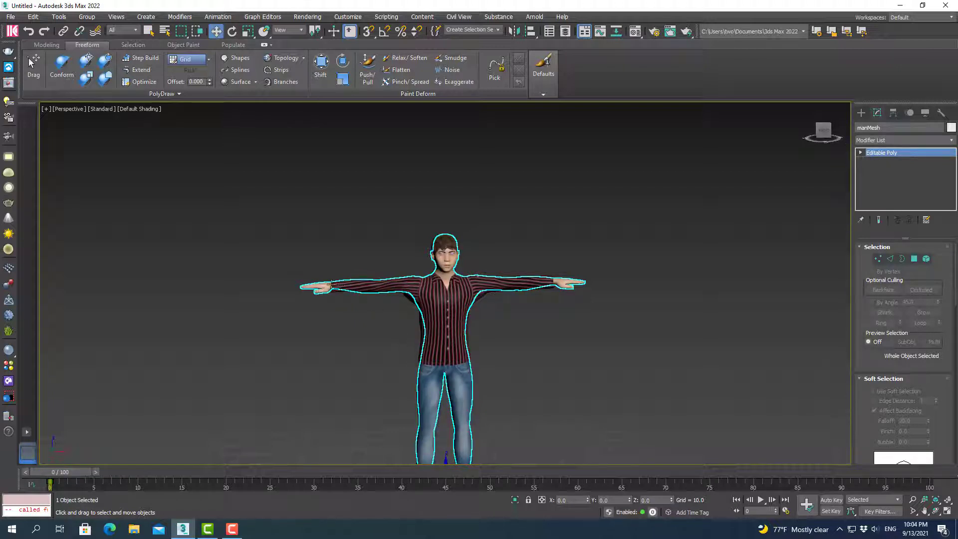
{"action": "left_click", "coordinate": [952, 141]}
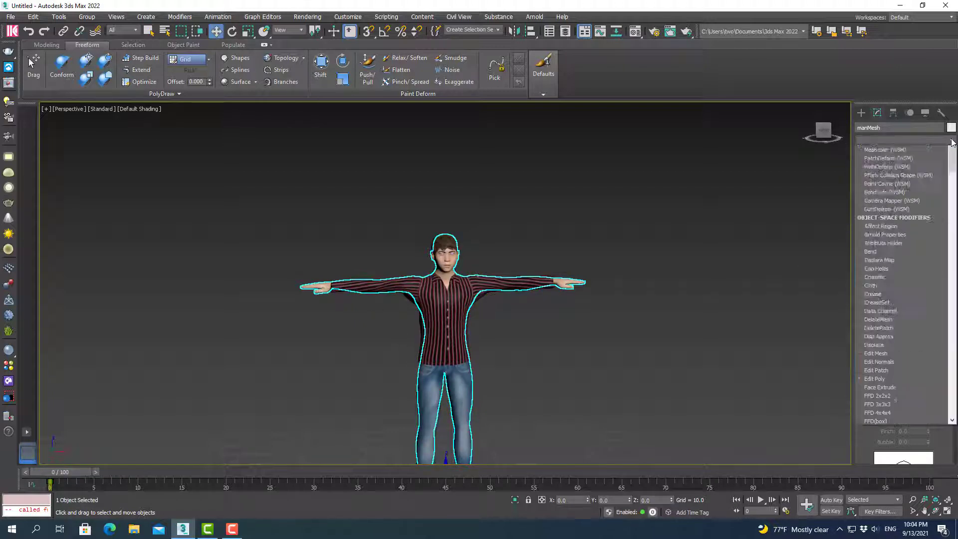
{"action": "scroll", "coordinate": [911, 196], "scroll_direction": "down", "scroll_amount": 1}
{"action": "scroll", "coordinate": [912, 196], "scroll_direction": "down", "scroll_amount": 2}
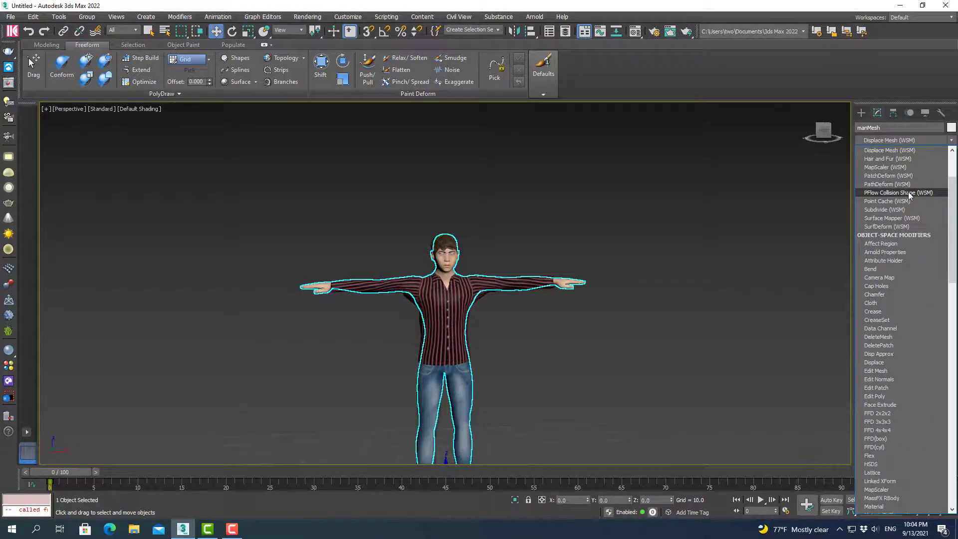
{"action": "scroll", "coordinate": [907, 192], "scroll_direction": "down", "scroll_amount": 9}
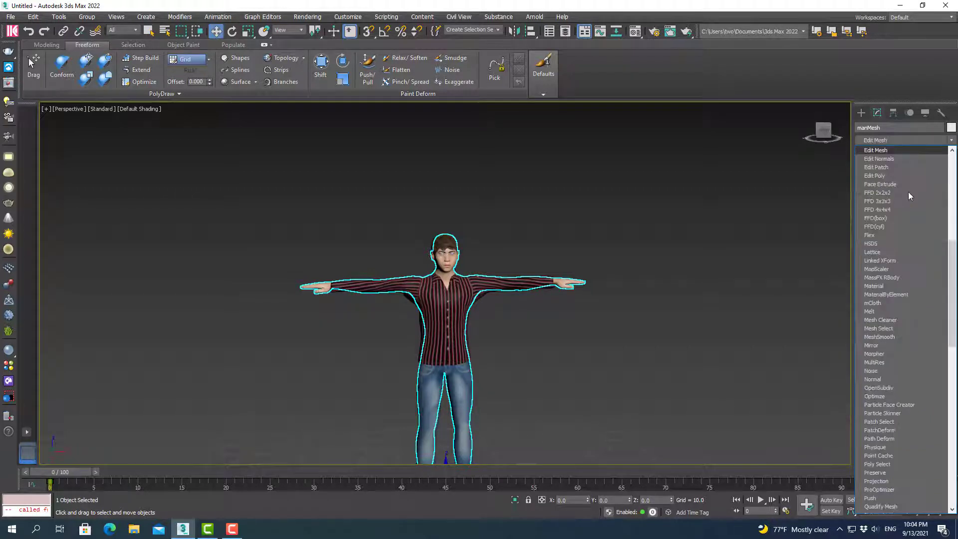
{"action": "left_click", "coordinate": [882, 176]}
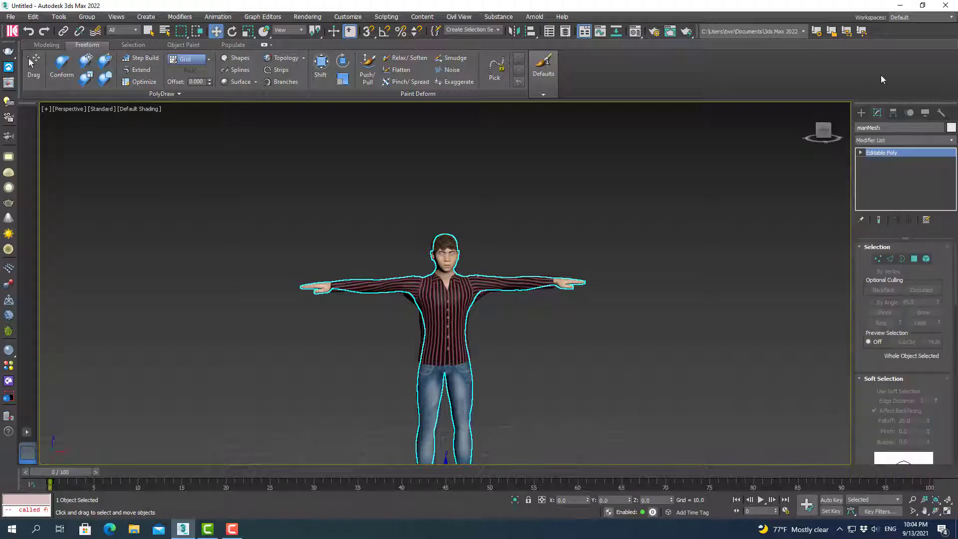
{"action": "left_click", "coordinate": [931, 141]}
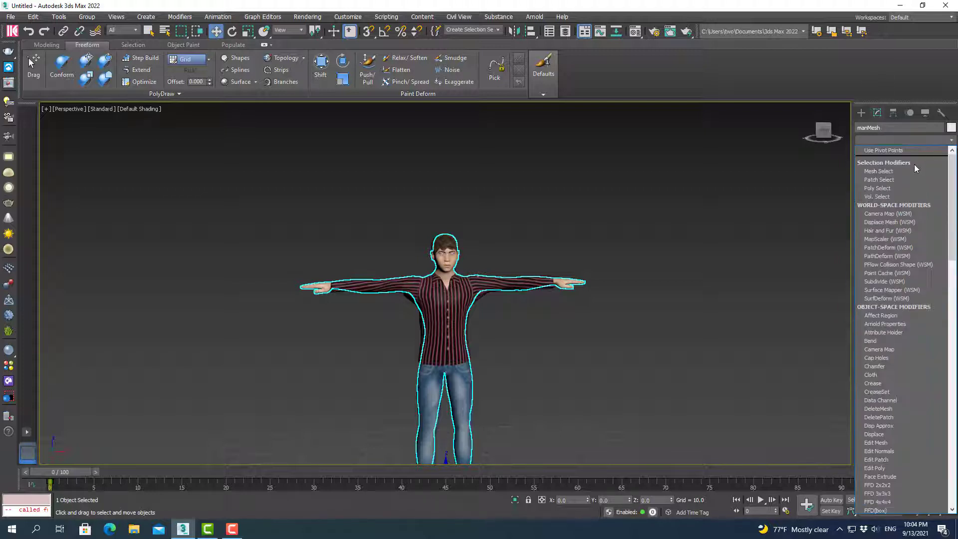
{"action": "key", "text": "e"}
{"action": "left_click", "coordinate": [905, 175]}
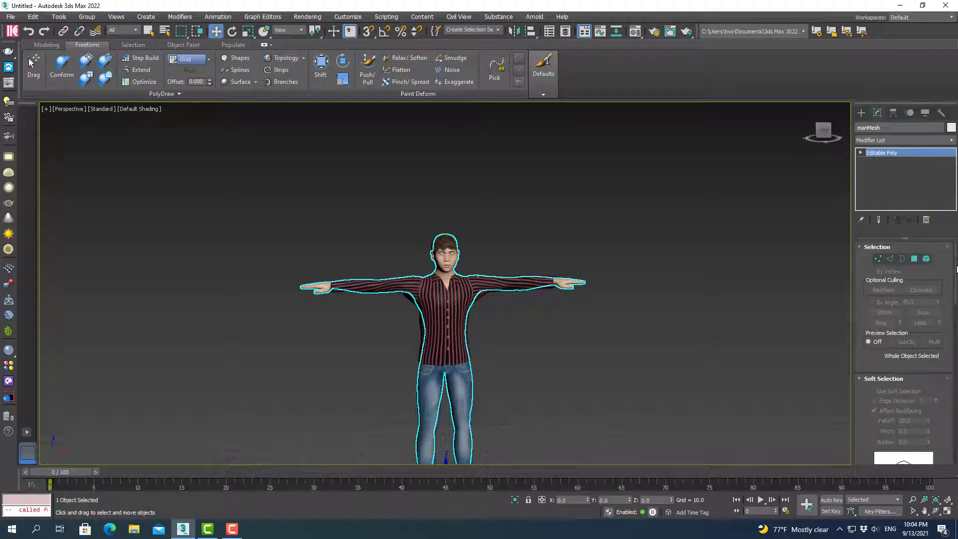
{"action": "left_click_drag", "start_coordinate": [956, 269], "coordinate": [956, 380]}
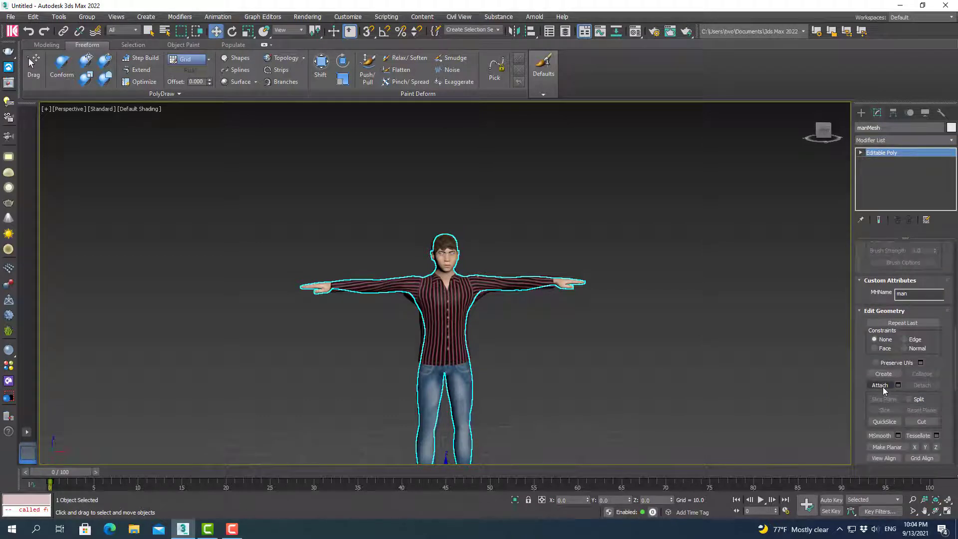
{"action": "left_click", "coordinate": [881, 386]}
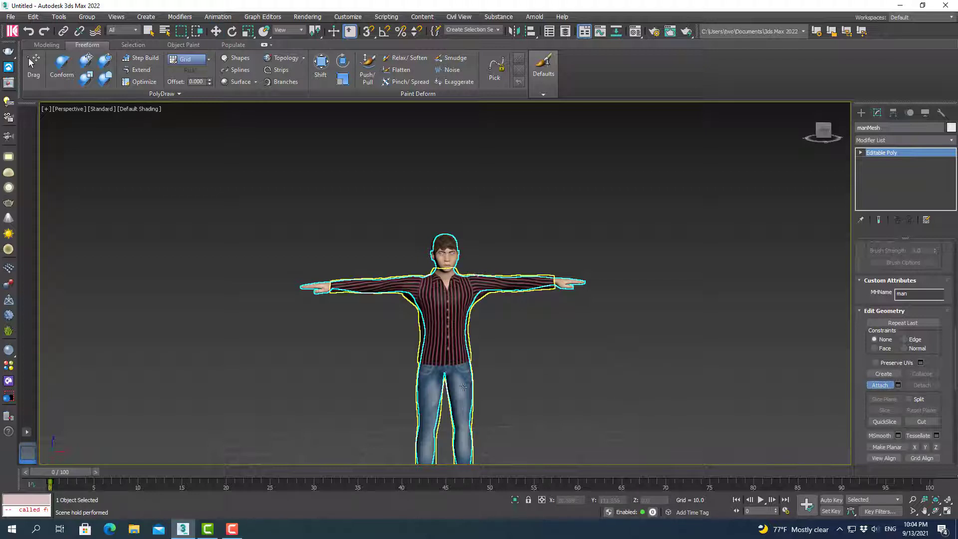
{"action": "left_click", "coordinate": [449, 342]}
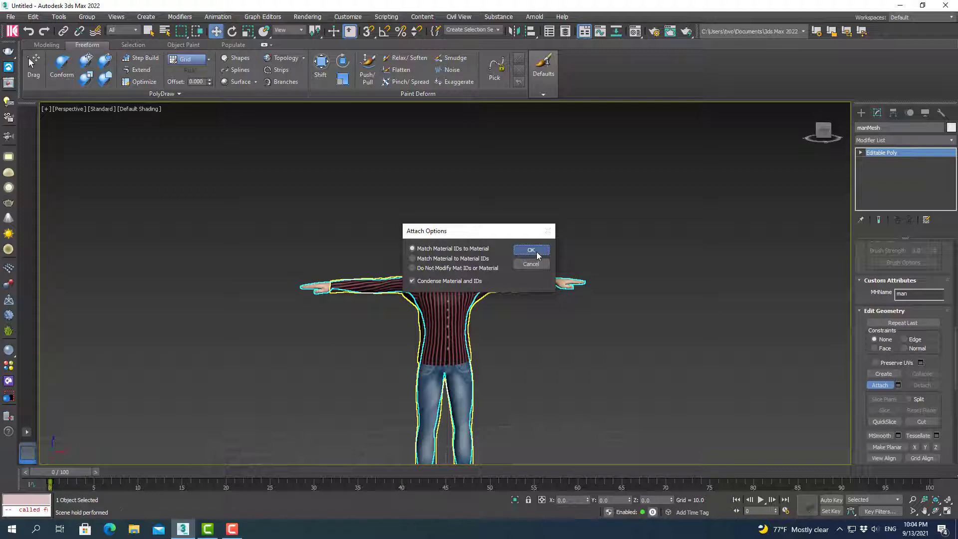
{"action": "left_click", "coordinate": [536, 252]}
{"action": "middle_click_drag", "start_coordinate": [545, 361], "coordinate": [553, 241]}
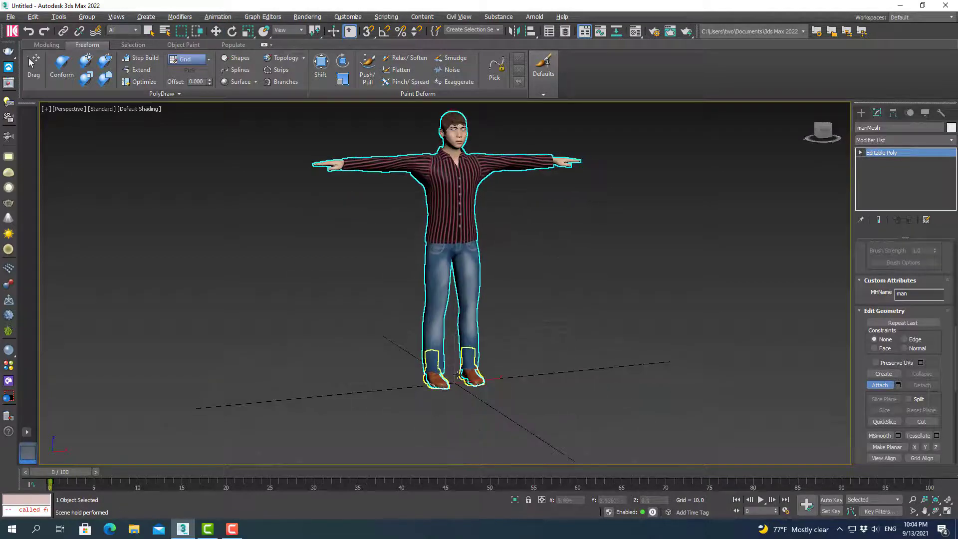
{"action": "left_click", "coordinate": [880, 384]}
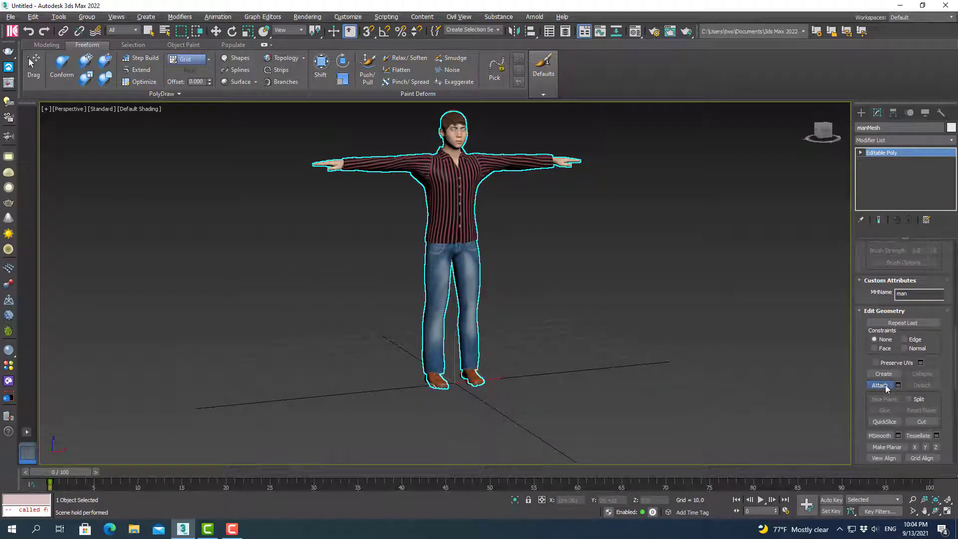
{"action": "key", "text": "w"}
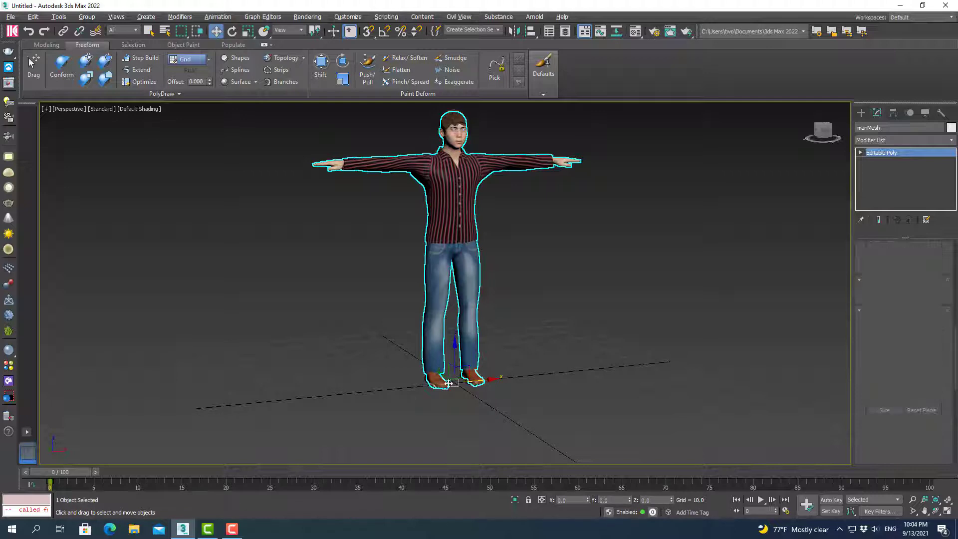
{"action": "left_click", "coordinate": [579, 385]}
{"action": "left_click", "coordinate": [472, 356]}
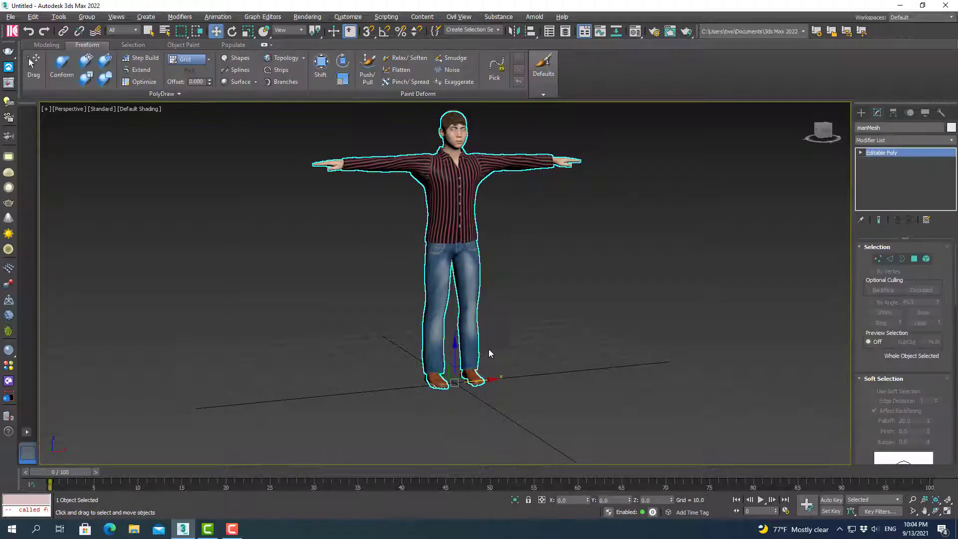
{"action": "left_click_drag", "start_coordinate": [493, 380], "coordinate": [327, 386]}
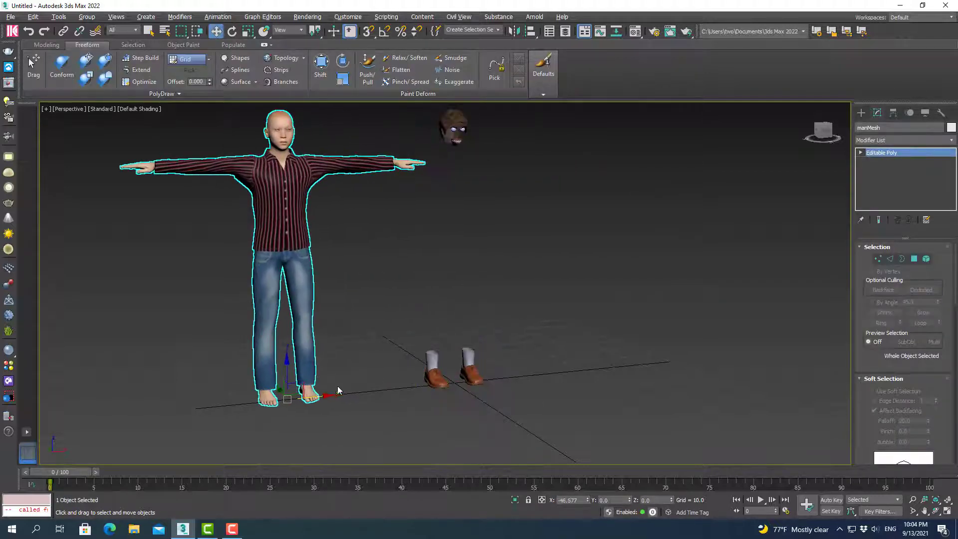
{"action": "key", "text": "ctrl+z"}
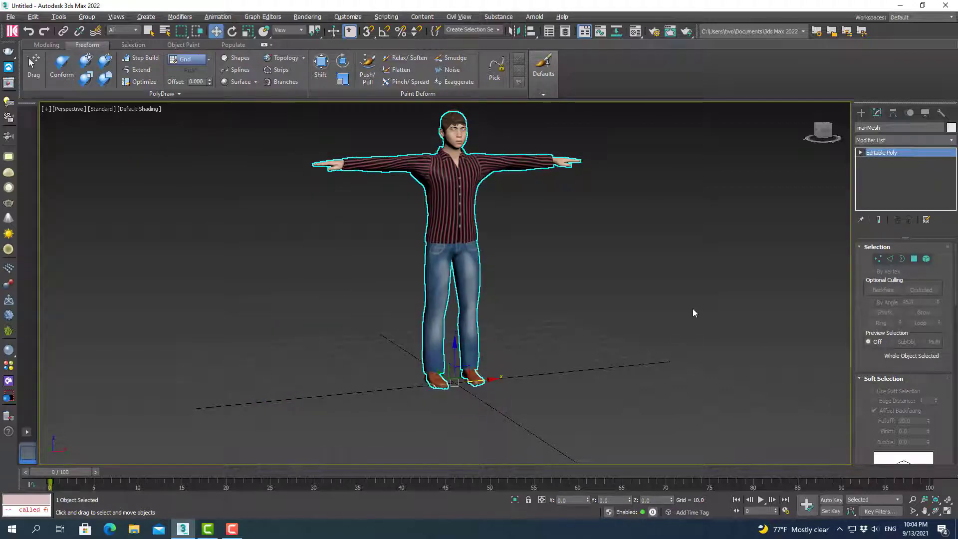
{"action": "left_click", "coordinate": [692, 304]}
{"action": "left_click", "coordinate": [473, 349]}
Attach the shoes to the body mesh manMesh using Edit Geometry's Attach.
{"action": "scroll", "coordinate": [905, 349], "scroll_direction": "down", "scroll_amount": 3}
{"action": "scroll", "coordinate": [906, 349], "scroll_direction": "down", "scroll_amount": 5}
{"action": "scroll", "coordinate": [905, 350], "scroll_direction": "down", "scroll_amount": 5}
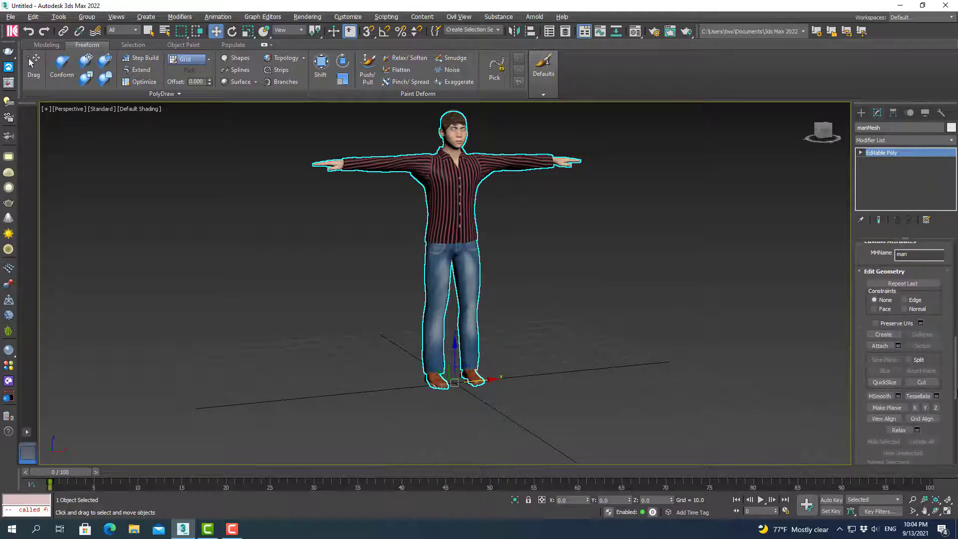
{"action": "scroll", "coordinate": [905, 350], "scroll_direction": "down", "scroll_amount": 1}
{"action": "scroll", "coordinate": [499, 398], "scroll_direction": "up", "scroll_amount": 5}
{"action": "middle_click_drag", "start_coordinate": [499, 397], "coordinate": [621, 248]}
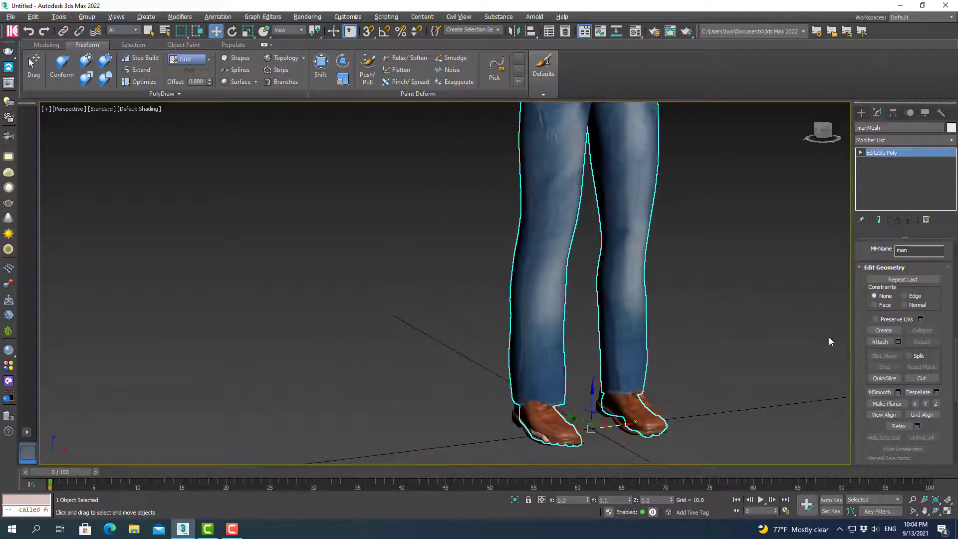
{"action": "left_click", "coordinate": [880, 342]}
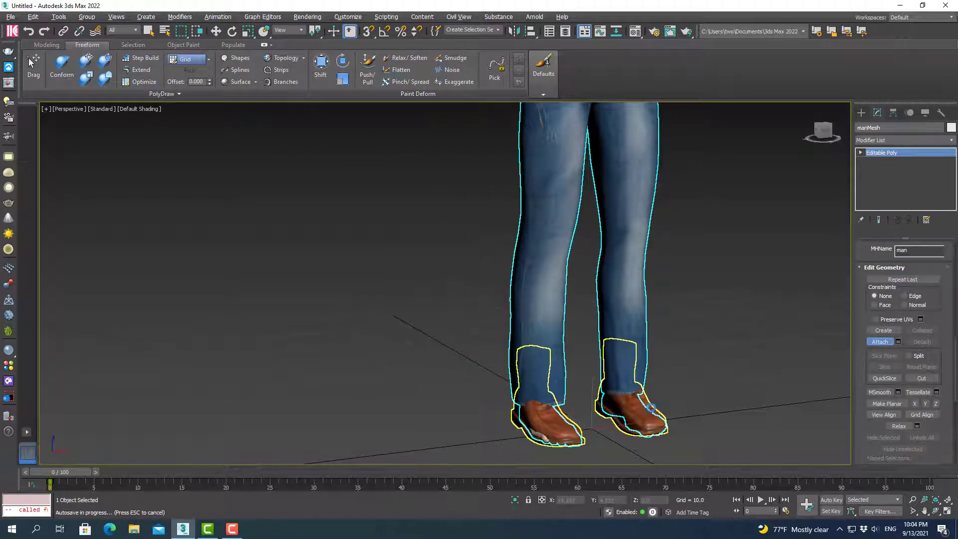
{"action": "left_click", "coordinate": [651, 407]}
{"action": "left_click", "coordinate": [531, 249]}
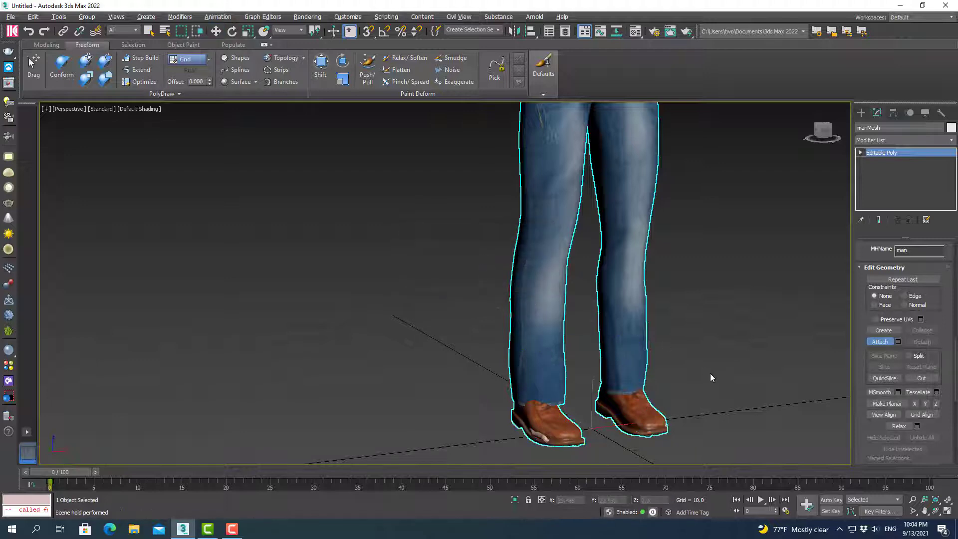
{"action": "scroll", "coordinate": [712, 379], "scroll_direction": "down", "scroll_amount": 6}
{"action": "mouse_move", "coordinate": [589, 294]}
{"action": "middle_mouse_down"}
{"action": "mouse_move", "coordinate": [606, 344]}
{"action": "mouse_move", "coordinate": [581, 310]}
{"action": "middle_mouse_up"}
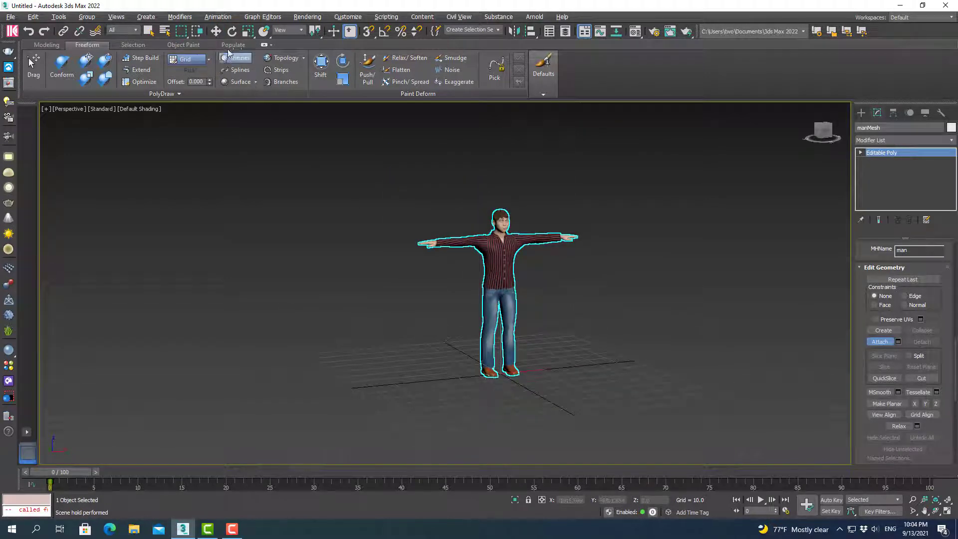
{"action": "left_click", "coordinate": [216, 31]}
Move the body mesh aside and inspect the head and hair left behind as separate.
{"action": "left_click", "coordinate": [346, 238]}
{"action": "left_click", "coordinate": [508, 283]}
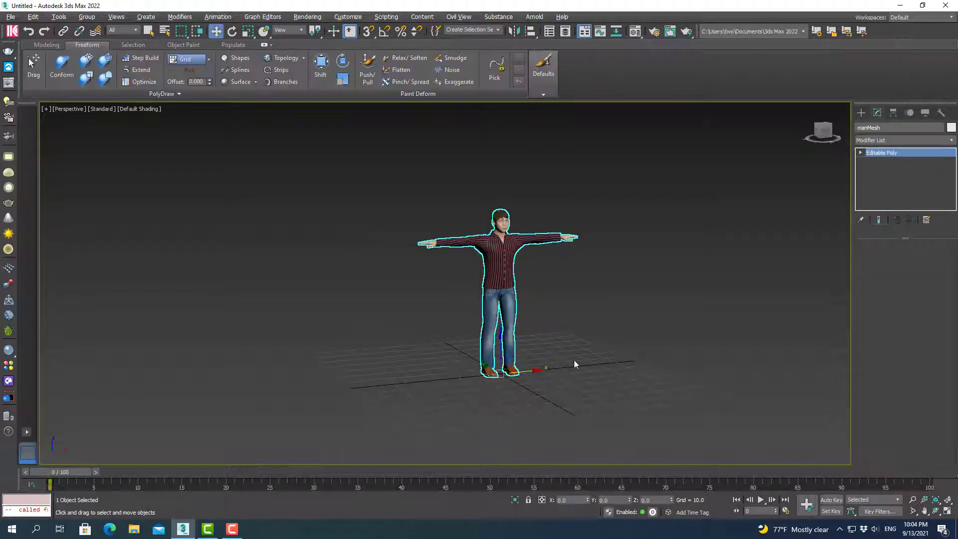
{"action": "left_click_drag", "start_coordinate": [533, 373], "coordinate": [334, 374]}
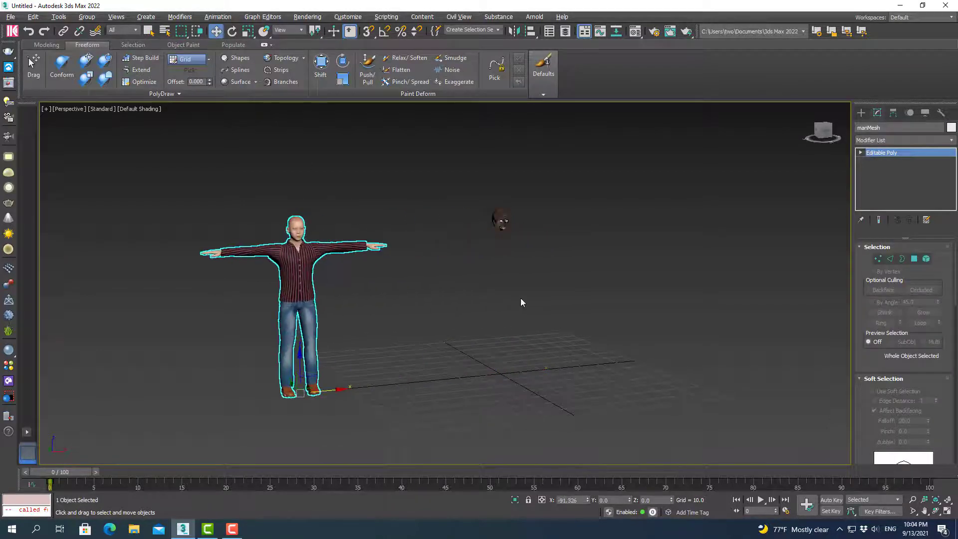
{"action": "scroll", "coordinate": [502, 248], "scroll_direction": "up", "scroll_amount": 5}
{"action": "mouse_move", "coordinate": [523, 268]}
{"action": "middle_mouse_down"}
{"action": "mouse_move", "coordinate": [518, 300]}
{"action": "mouse_move", "coordinate": [406, 353]}
{"action": "middle_mouse_up"}
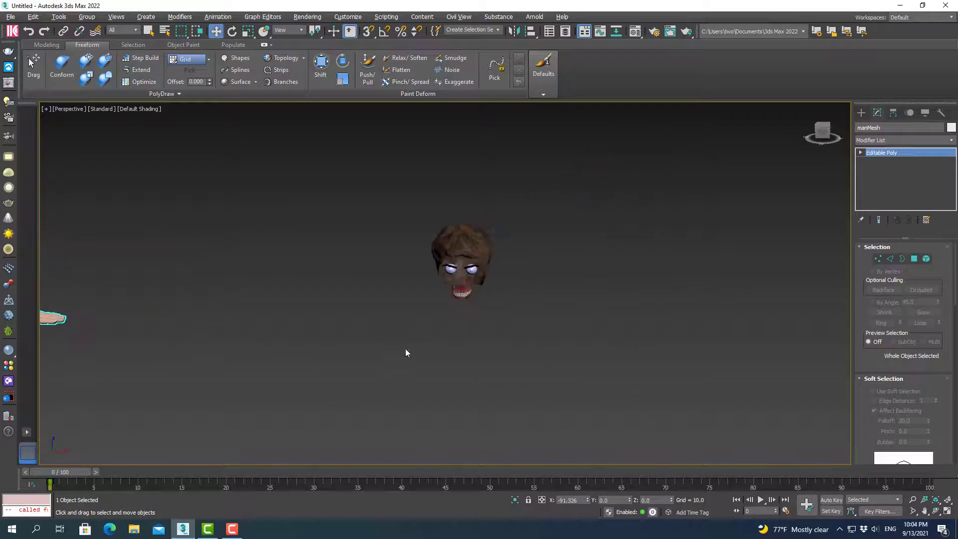
{"action": "scroll", "coordinate": [390, 311], "scroll_direction": "up", "scroll_amount": 1}
{"action": "scroll", "coordinate": [442, 287], "scroll_direction": "up", "scroll_amount": 4}
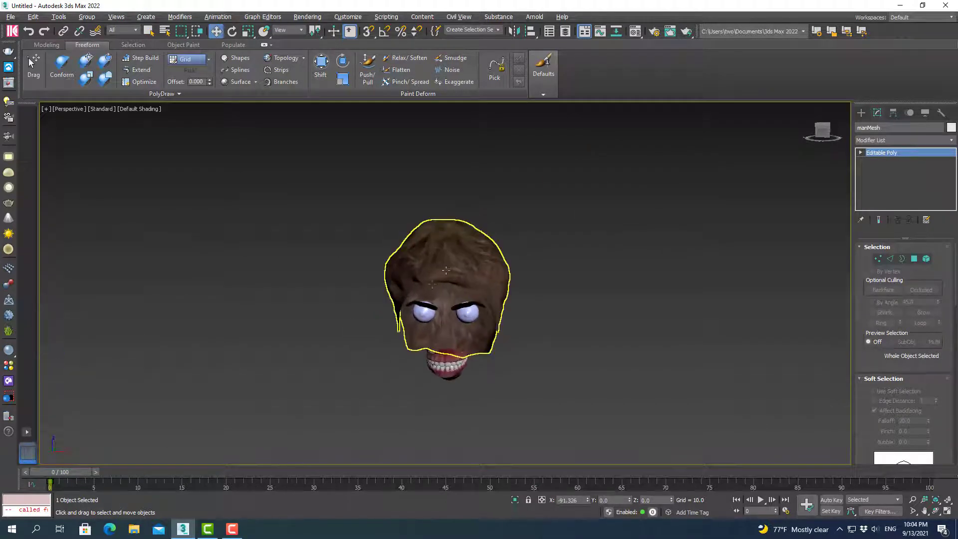
{"action": "scroll", "coordinate": [436, 351], "scroll_direction": "down", "scroll_amount": 4}
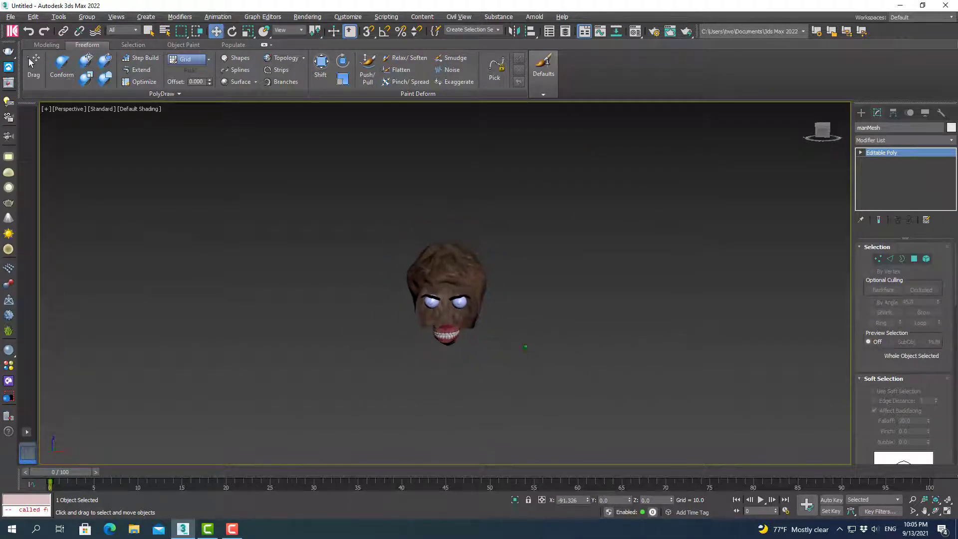
{"action": "middle_click_drag", "start_coordinate": [436, 351], "coordinate": [534, 332], "text": "alt"}
{"action": "scroll", "coordinate": [478, 371], "scroll_direction": "down", "scroll_amount": 2}
{"action": "scroll", "coordinate": [457, 366], "scroll_direction": "down", "scroll_amount": 2}
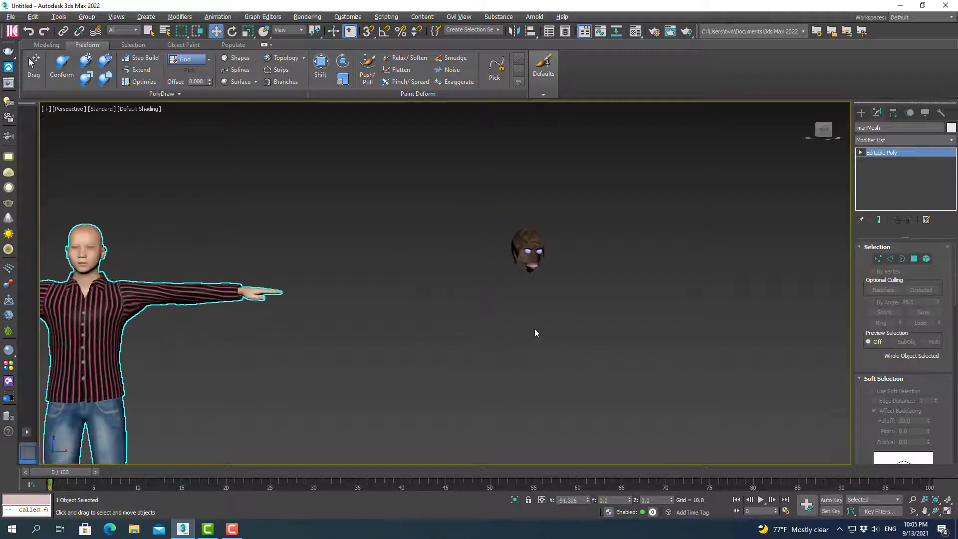
{"action": "middle_click_drag", "start_coordinate": [384, 333], "coordinate": [531, 299]}
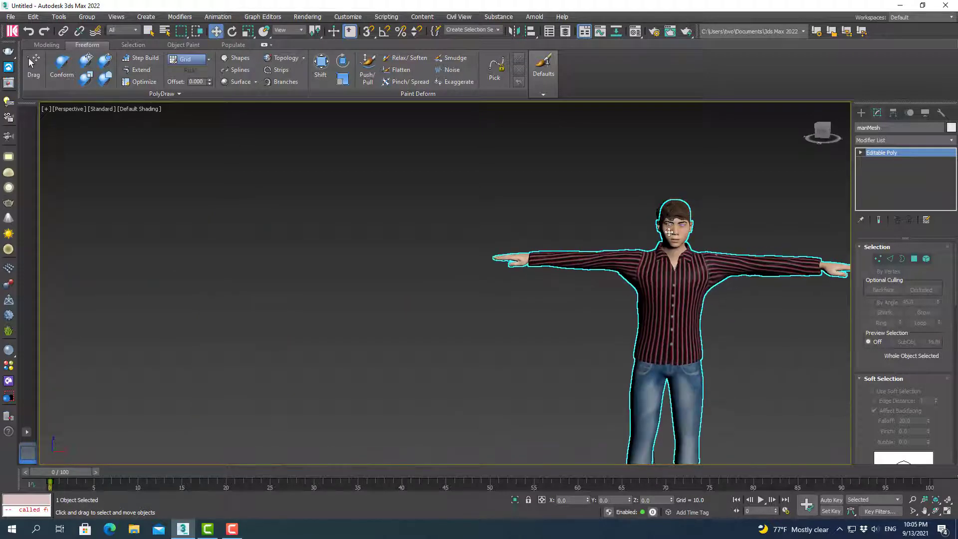
Move the body again, undo both moves to restore the character, and return to a front view.
{"action": "middle_click_drag", "start_coordinate": [671, 225], "coordinate": [493, 215]}
{"action": "scroll", "coordinate": [578, 304], "scroll_direction": "down", "scroll_amount": 3}
{"action": "mouse_move", "coordinate": [578, 304]}
{"action": "middle_mouse_down"}
{"action": "mouse_move", "coordinate": [498, 298]}
{"action": "mouse_move", "coordinate": [516, 292]}
{"action": "middle_mouse_up"}
{"action": "left_click", "coordinate": [467, 312]}
{"action": "left_click", "coordinate": [404, 298]}
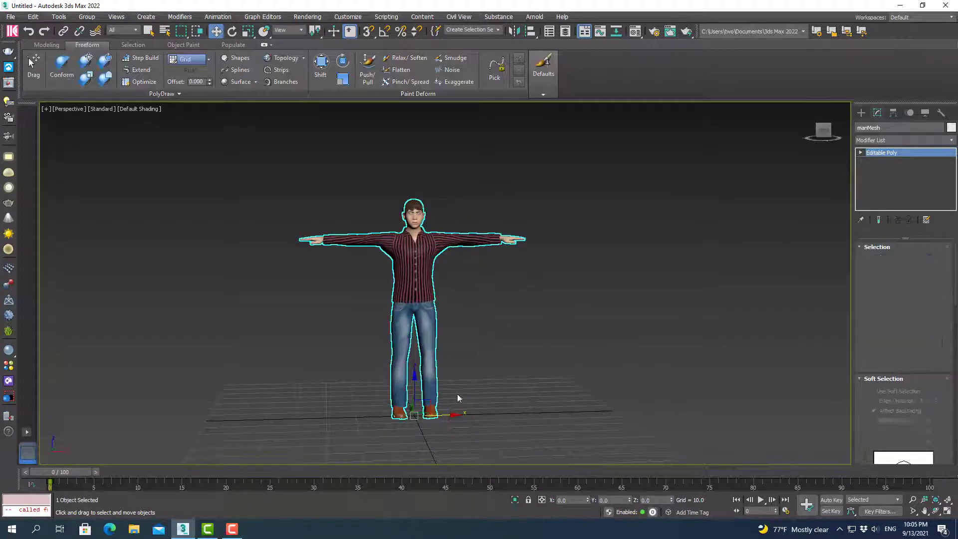
{"action": "mouse_move", "coordinate": [456, 412]}
{"action": "left_mouse_down"}
{"action": "mouse_move", "coordinate": [297, 406]}
{"action": "mouse_move", "coordinate": [460, 390]}
{"action": "left_mouse_up"}
{"action": "key", "text": "ctrl+z"}
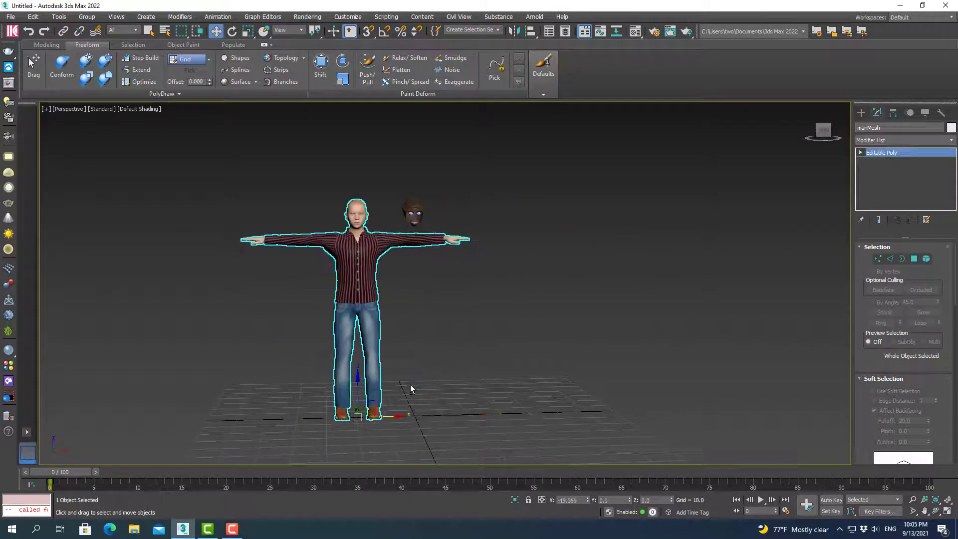
{"action": "key", "text": "ctrl+z"}
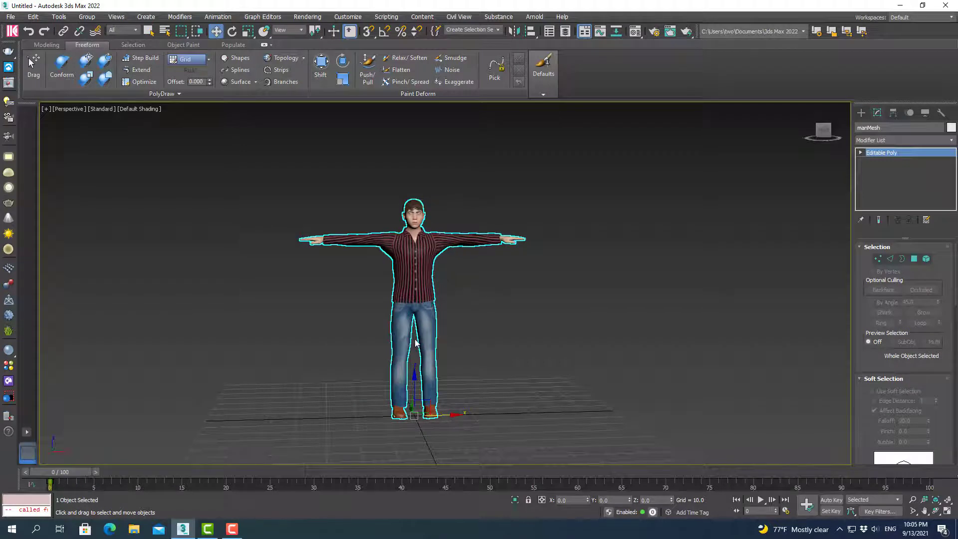
{"action": "mouse_move", "coordinate": [351, 286]}
{"action": "middle_mouse_down", "text": "alt"}
{"action": "mouse_move", "coordinate": [381, 299]}
{"action": "mouse_move", "coordinate": [367, 289]}
{"action": "middle_mouse_up", "text": "alt"}
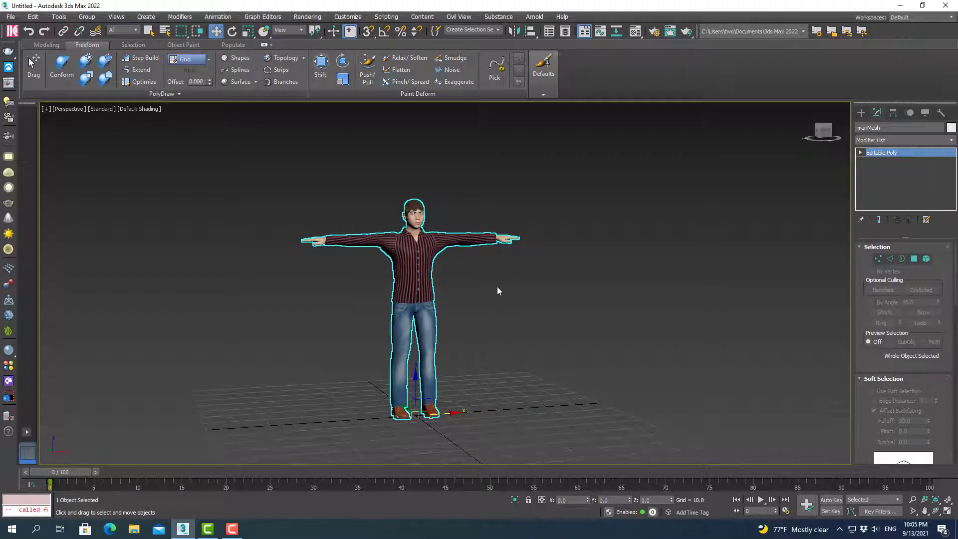
{"action": "middle_click_drag", "start_coordinate": [497, 291], "coordinate": [484, 289], "text": "alt"}
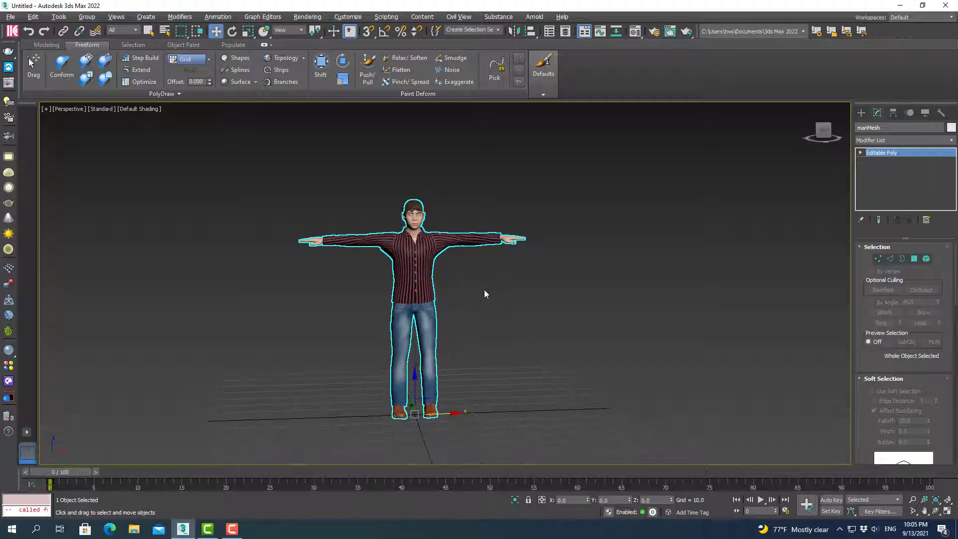
{"action": "left_click", "coordinate": [528, 299]}
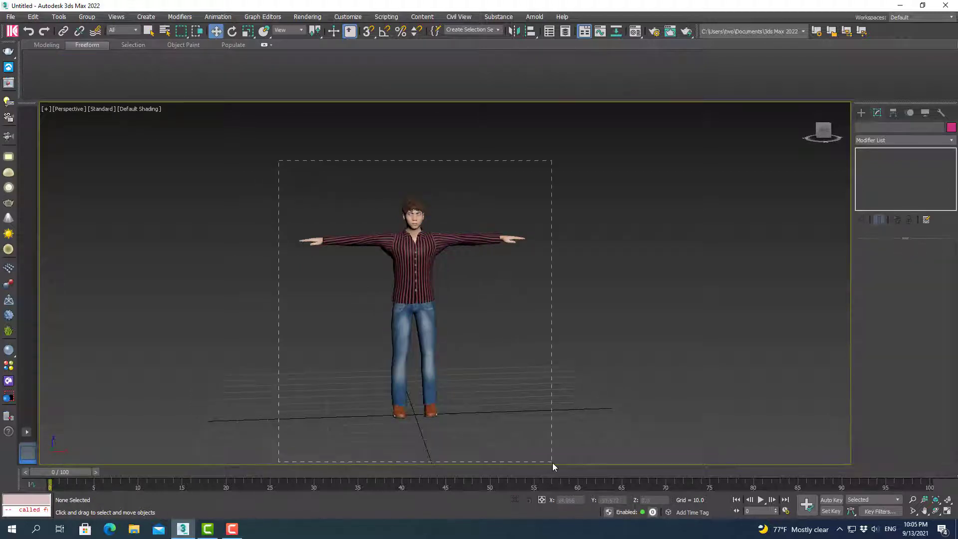
Select every part of the character and place a clone beside it.
{"action": "left_click_drag", "start_coordinate": [279, 162], "coordinate": [553, 462]}
{"action": "middle_click_drag", "start_coordinate": [523, 385], "coordinate": [447, 369]}
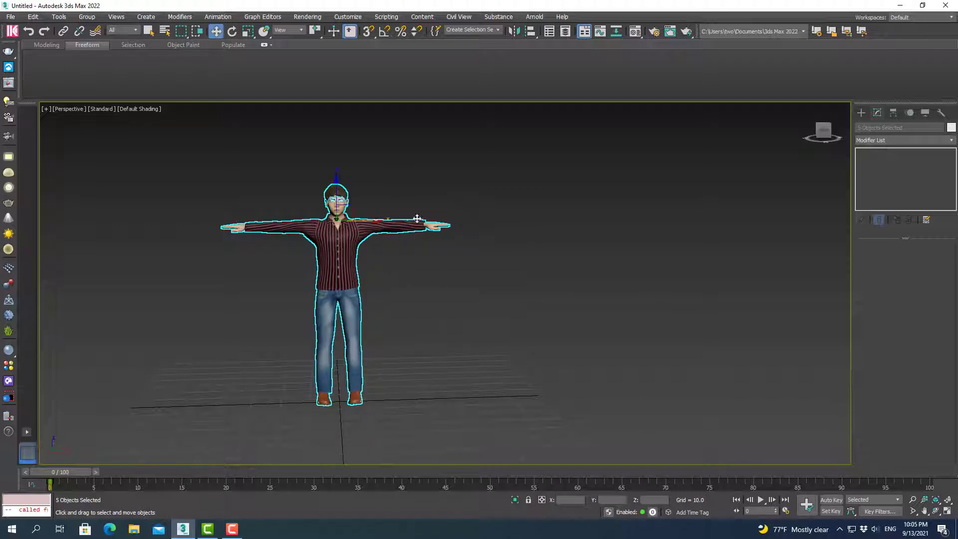
{"action": "left_click", "coordinate": [386, 222], "text": "shift"}
{"action": "left_click", "coordinate": [468, 302]}
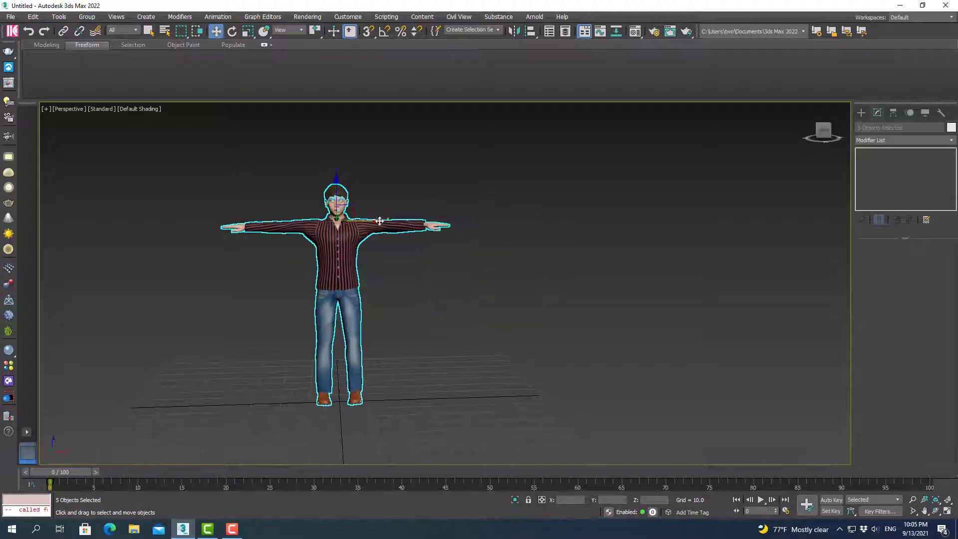
{"action": "left_click_drag", "start_coordinate": [376, 216], "coordinate": [598, 231]}
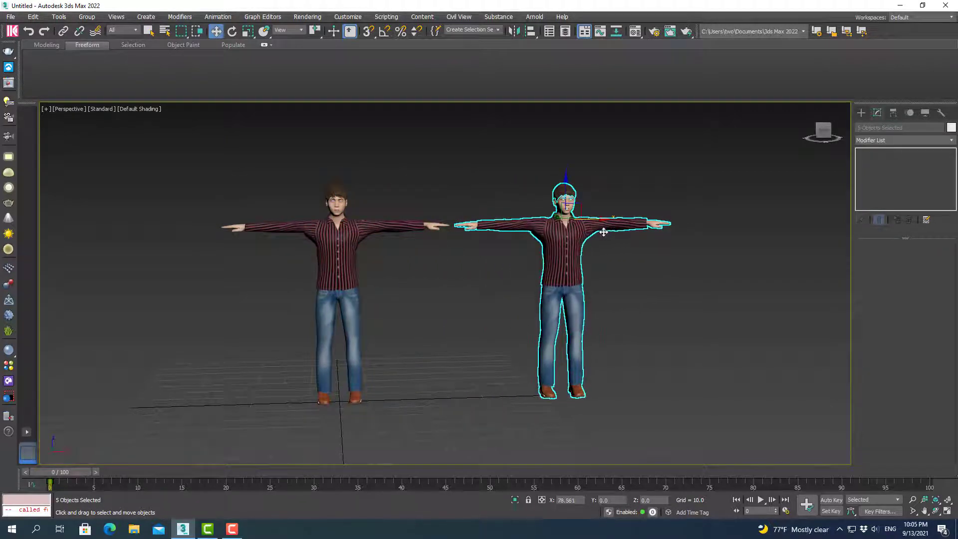
Clone the figure again, placing a third character further right.
{"action": "middle_click_drag", "start_coordinate": [639, 268], "coordinate": [627, 267], "text": "alt"}
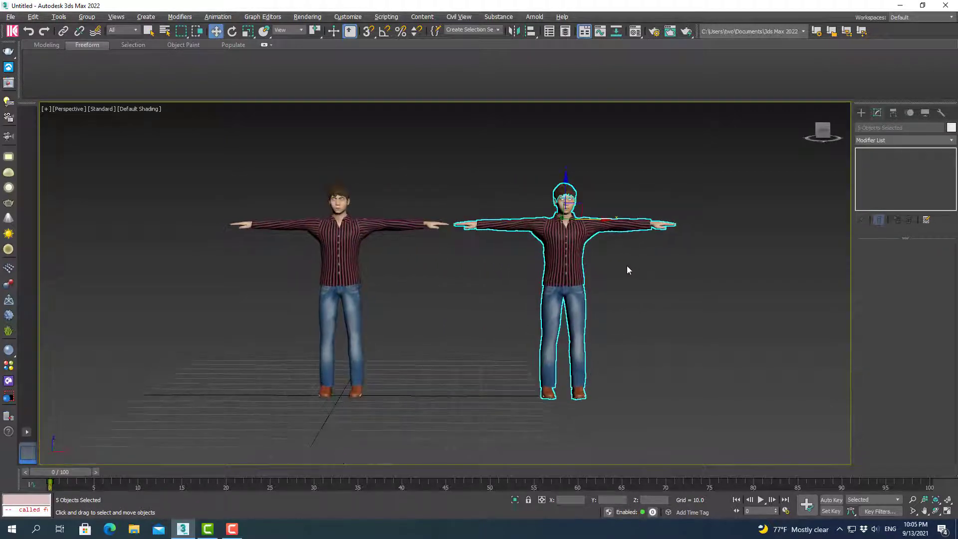
{"action": "scroll", "coordinate": [660, 279], "scroll_direction": "down", "scroll_amount": 3}
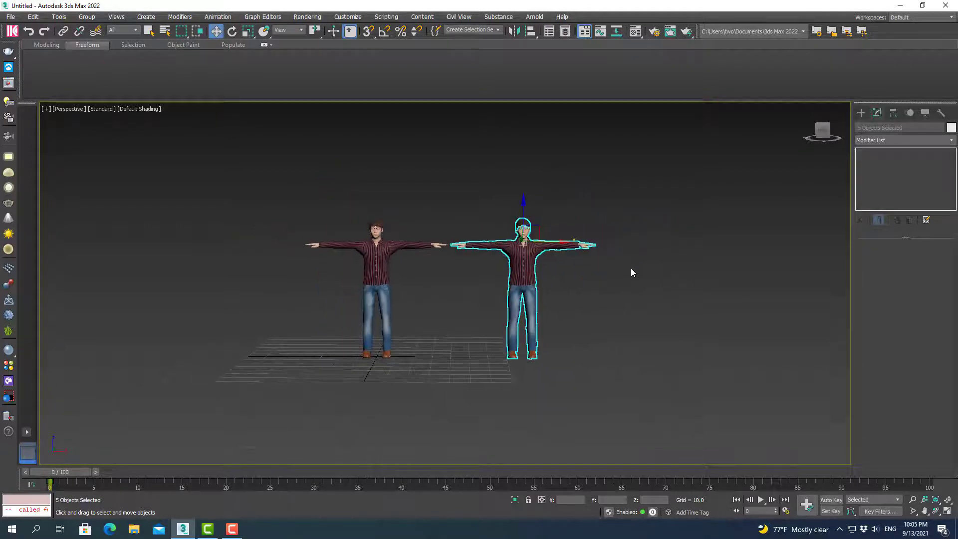
{"action": "left_click_drag", "start_coordinate": [579, 252], "coordinate": [542, 250], "text": "shift"}
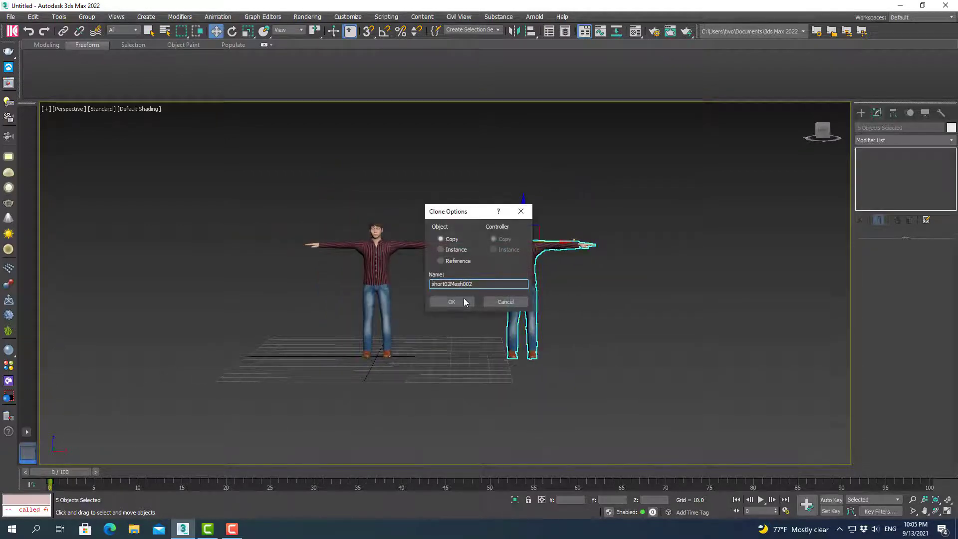
{"action": "left_click", "coordinate": [463, 302]}
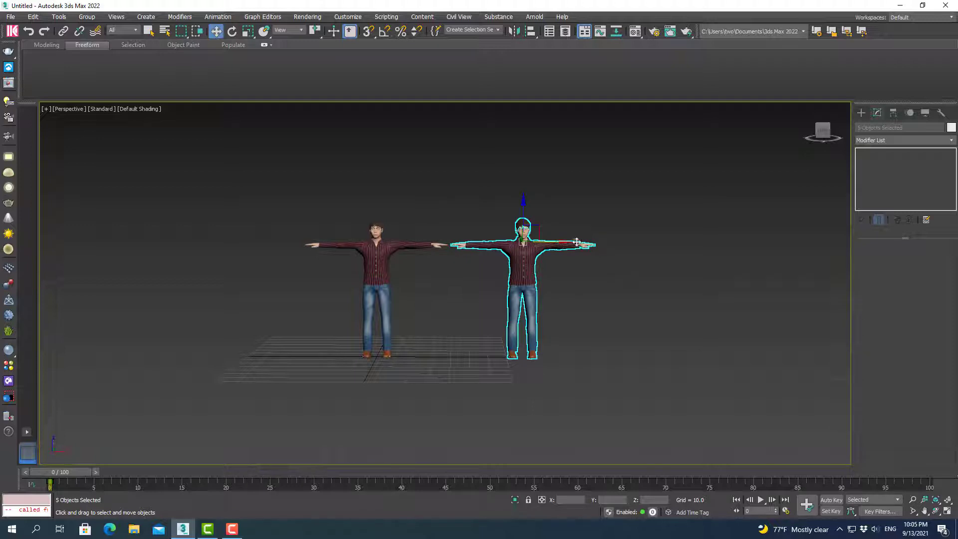
{"action": "left_click_drag", "start_coordinate": [561, 243], "coordinate": [703, 244]}
Select the right-hand copies and delete them, then delete the remaining extra figure.
{"action": "left_click", "coordinate": [766, 398]}
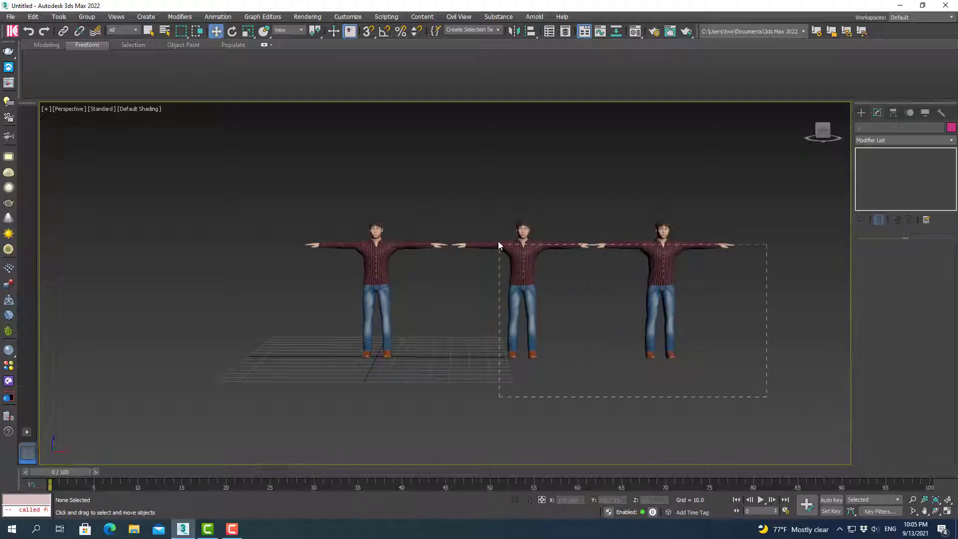
{"action": "left_click_drag", "start_coordinate": [498, 242], "coordinate": [459, 208]}
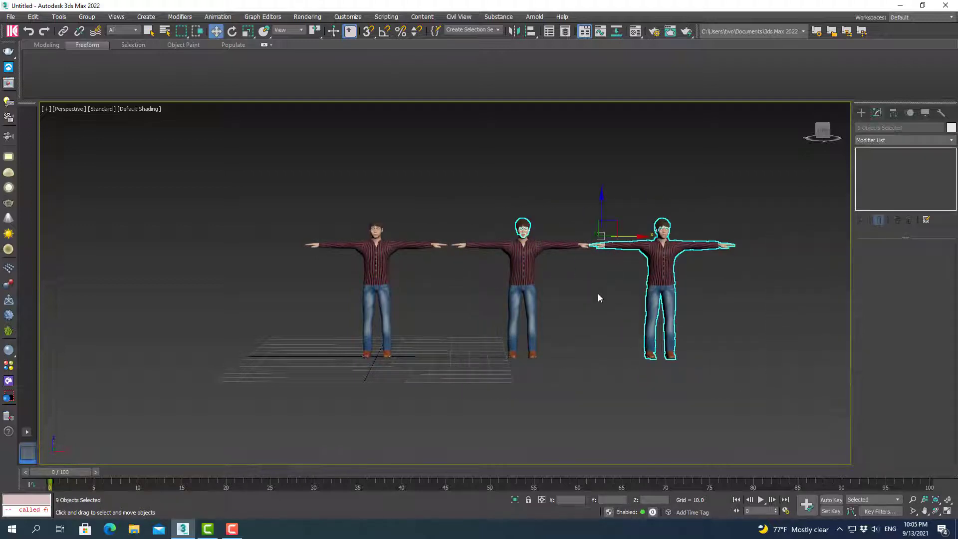
{"action": "key", "text": "Delete"}
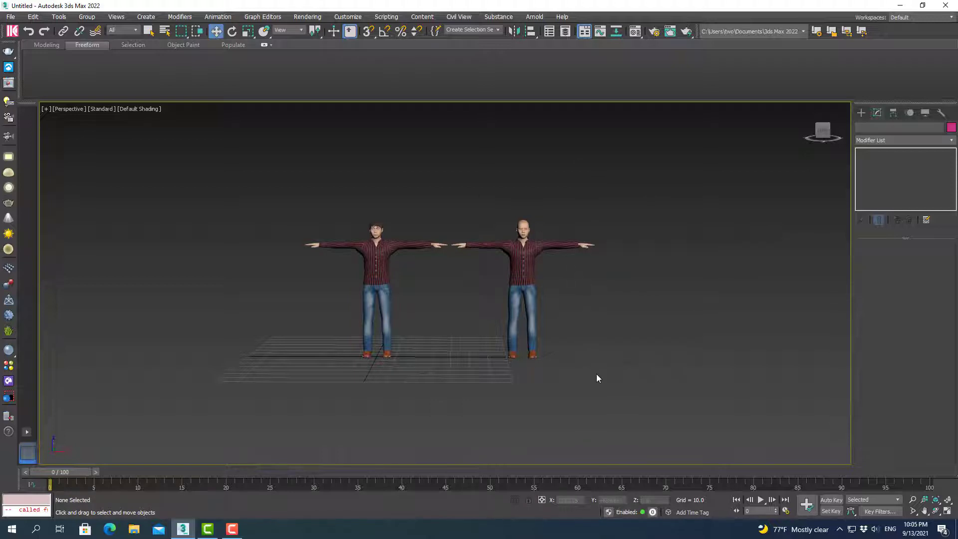
{"action": "left_click", "coordinate": [519, 294]}
{"action": "key", "text": "Delete"}
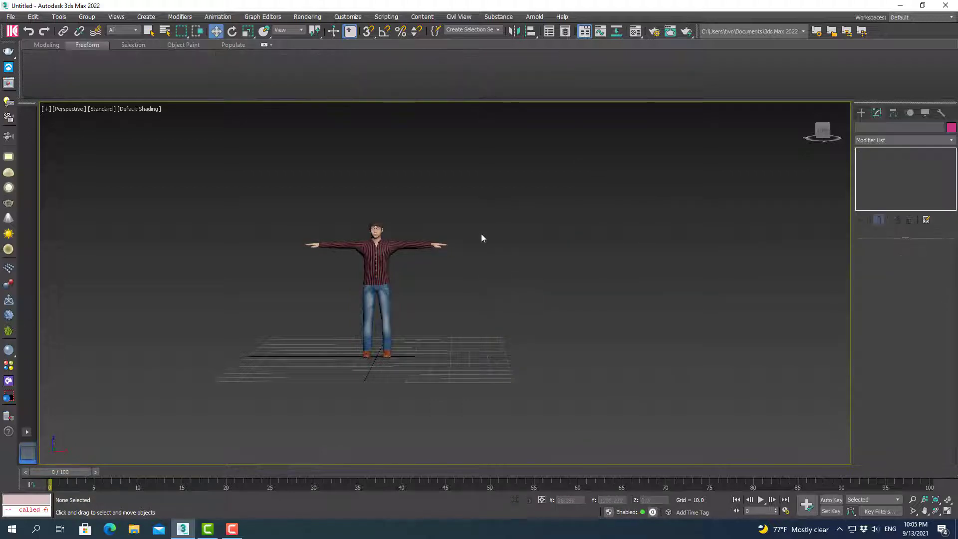
Select the whole character, bring up Tools > Array, and move the Array dialog left.
{"action": "left_click_drag", "start_coordinate": [513, 423], "coordinate": [513, 423]}
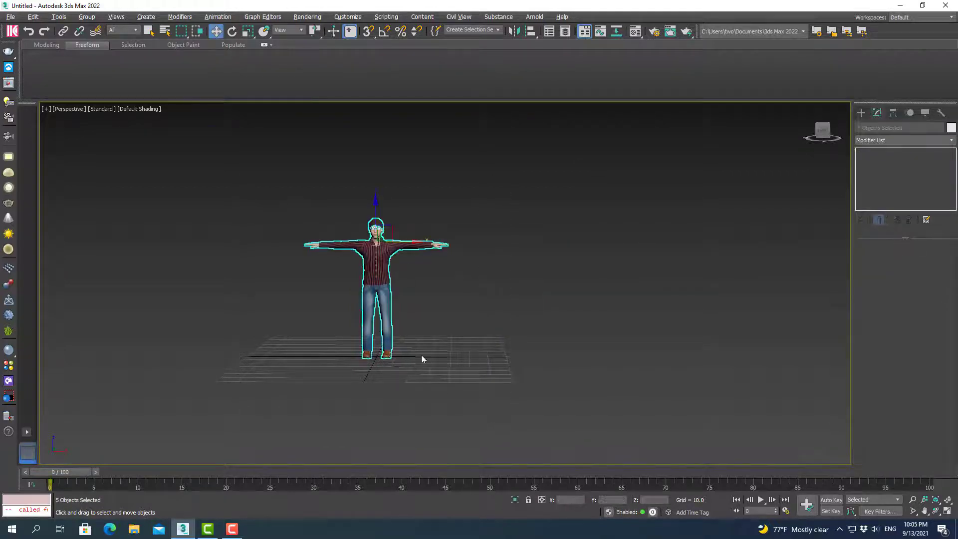
{"action": "scroll", "coordinate": [424, 349], "scroll_direction": "down", "scroll_amount": 1}
{"action": "scroll", "coordinate": [432, 331], "scroll_direction": "up", "scroll_amount": 3}
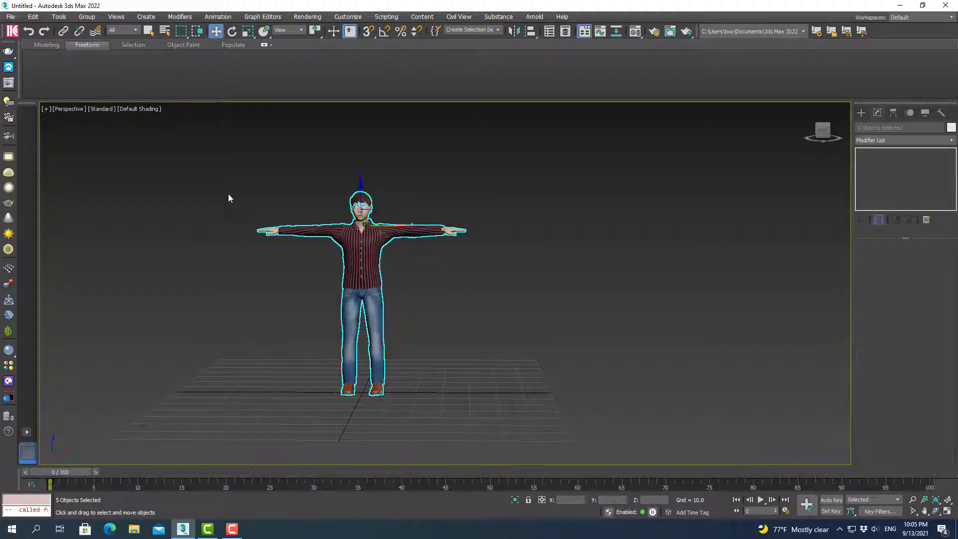
{"action": "left_click", "coordinate": [33, 17]}
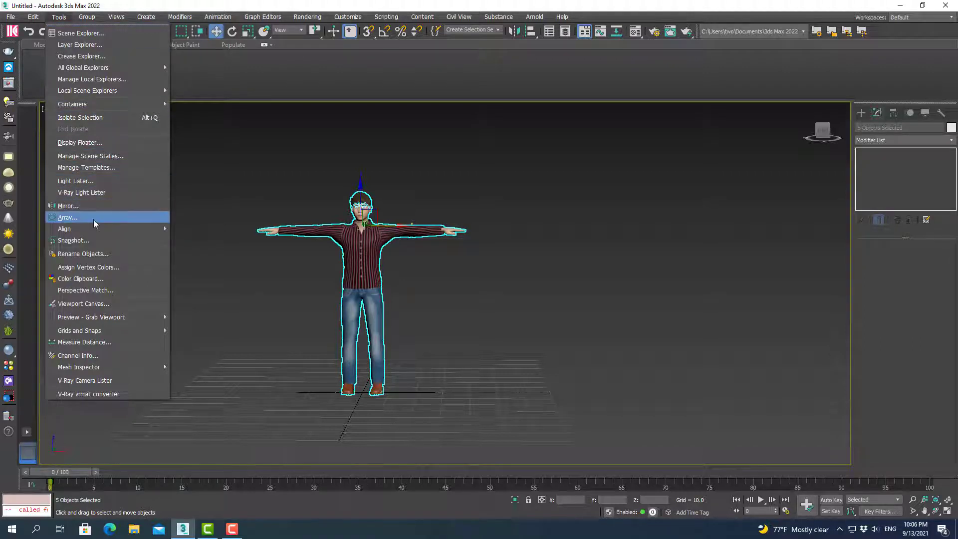
{"action": "left_click", "coordinate": [59, 218]}
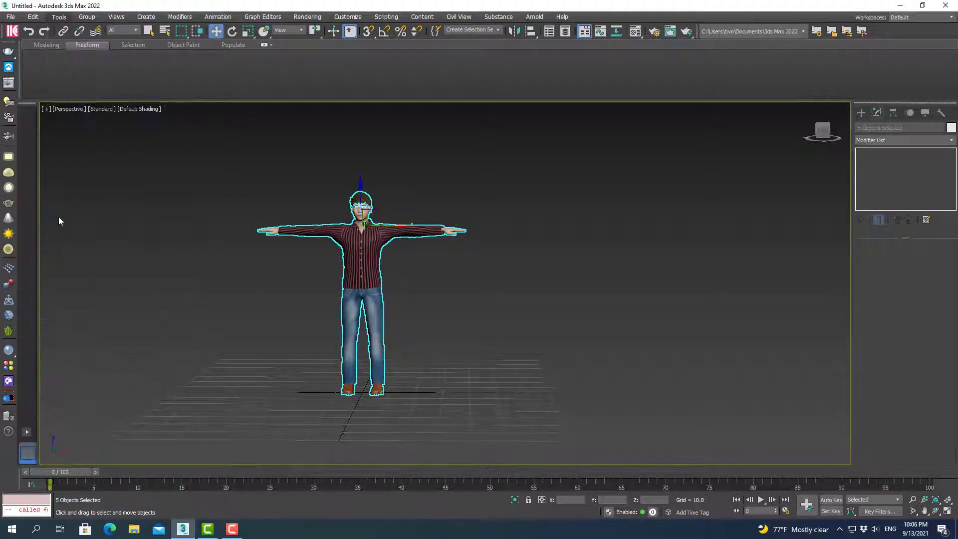
{"action": "mouse_move", "coordinate": [406, 177]}
{"action": "left_mouse_down"}
{"action": "mouse_move", "coordinate": [464, 122]}
{"action": "mouse_move", "coordinate": [161, 168]}
{"action": "left_mouse_up"}
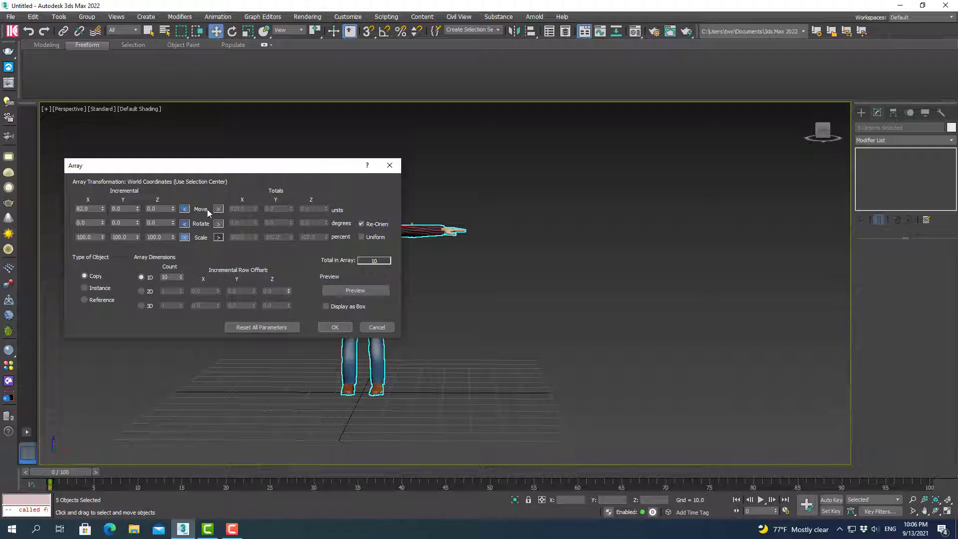
Preview the array, widen the Move X incremental spacing, and create the row of characters.
{"action": "middle_click_drag", "start_coordinate": [445, 313], "coordinate": [442, 327], "text": "alt"}
{"action": "scroll", "coordinate": [442, 328], "scroll_direction": "up", "scroll_amount": 4}
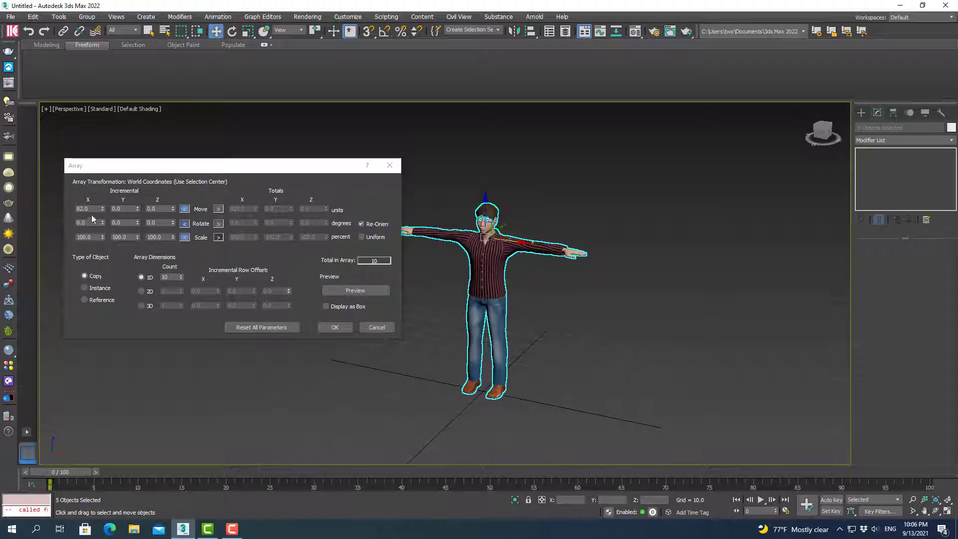
{"action": "middle_click_drag", "start_coordinate": [529, 295], "coordinate": [548, 287], "text": "alt"}
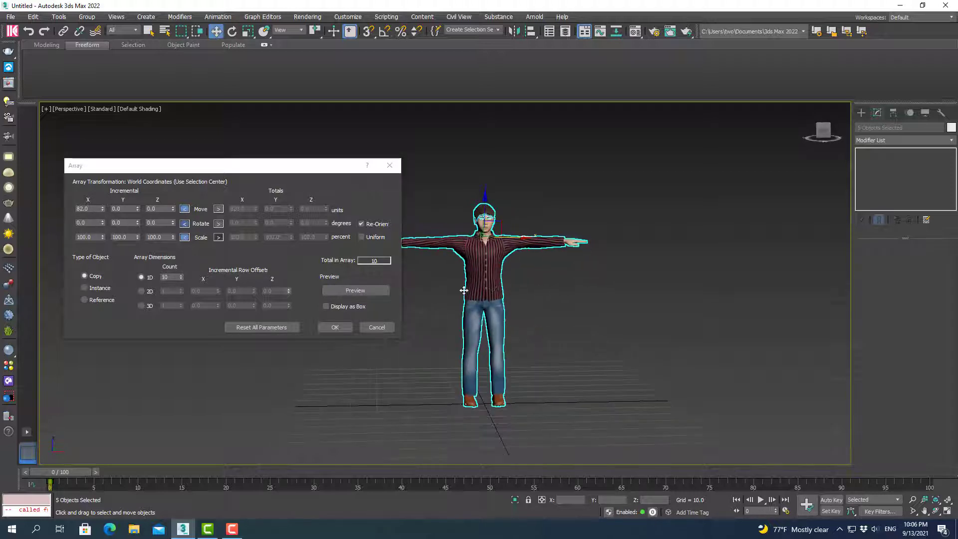
{"action": "left_click", "coordinate": [363, 292]}
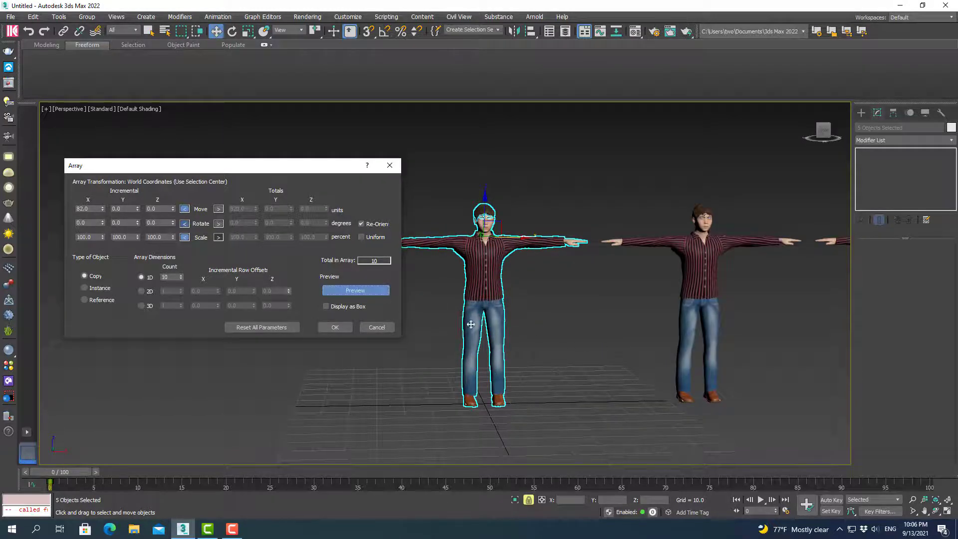
{"action": "scroll", "coordinate": [583, 325], "scroll_direction": "down", "scroll_amount": 5}
{"action": "scroll", "coordinate": [665, 306], "scroll_direction": "down", "scroll_amount": 2}
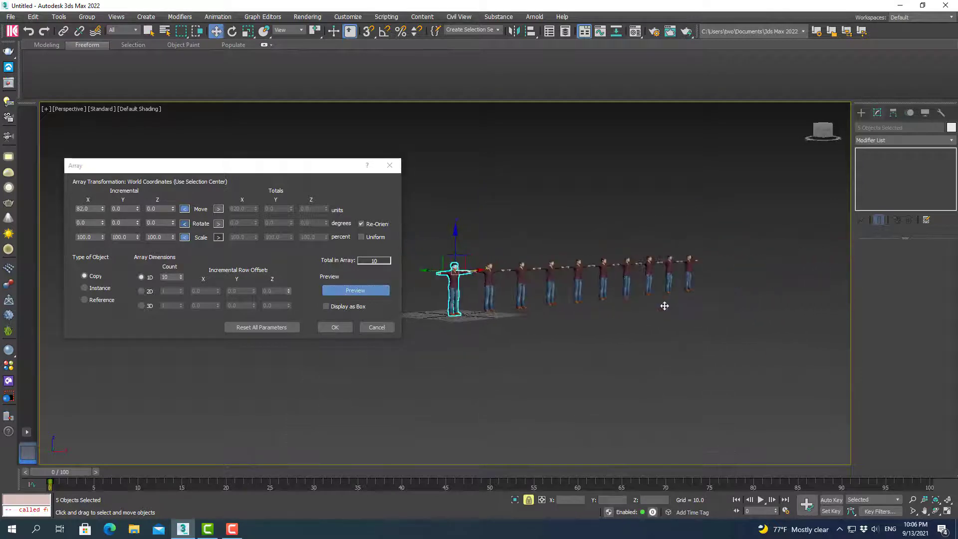
{"action": "scroll", "coordinate": [449, 285], "scroll_direction": "up", "scroll_amount": 2}
{"action": "scroll", "coordinate": [449, 285], "scroll_direction": "up", "scroll_amount": 4}
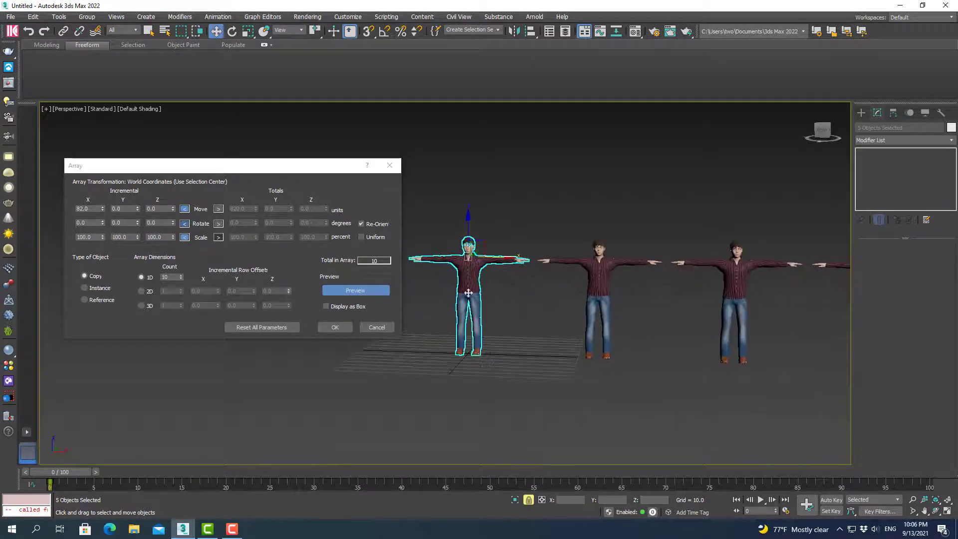
{"action": "mouse_move", "coordinate": [103, 208]}
{"action": "left_mouse_down"}
{"action": "mouse_move", "coordinate": [100, 189]}
{"action": "mouse_move", "coordinate": [102, 216]}
{"action": "mouse_move", "coordinate": [98, 208]}
{"action": "left_mouse_up"}
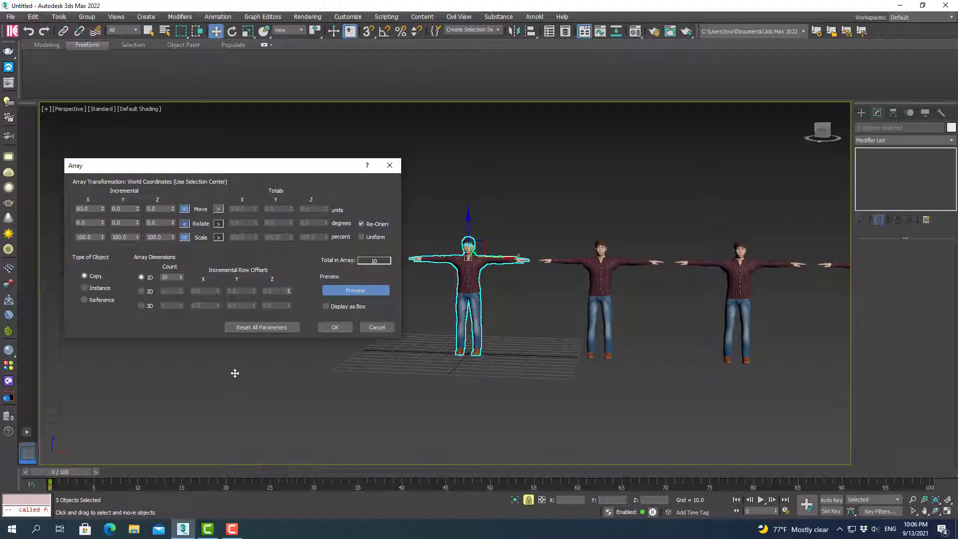
{"action": "middle_click_drag", "start_coordinate": [540, 341], "coordinate": [556, 349], "text": "alt"}
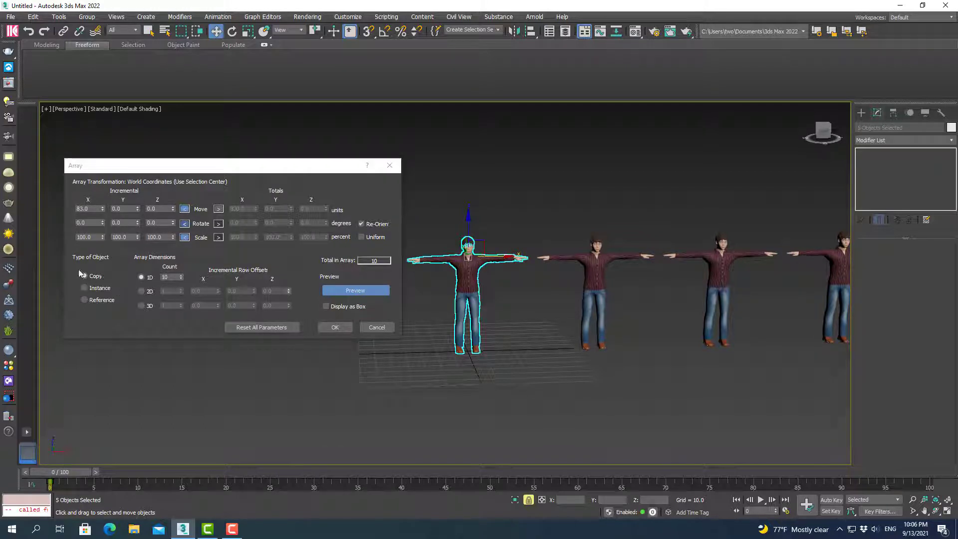
{"action": "left_click", "coordinate": [340, 330]}
{"action": "mouse_move", "coordinate": [534, 366]}
{"action": "middle_mouse_down"}
{"action": "mouse_move", "coordinate": [419, 363]}
{"action": "mouse_move", "coordinate": [444, 374]}
{"action": "middle_mouse_up"}
Select the first character and add a Morpher modifier from the Modifier List.
{"action": "scroll", "coordinate": [417, 337], "scroll_direction": "up", "scroll_amount": 3}
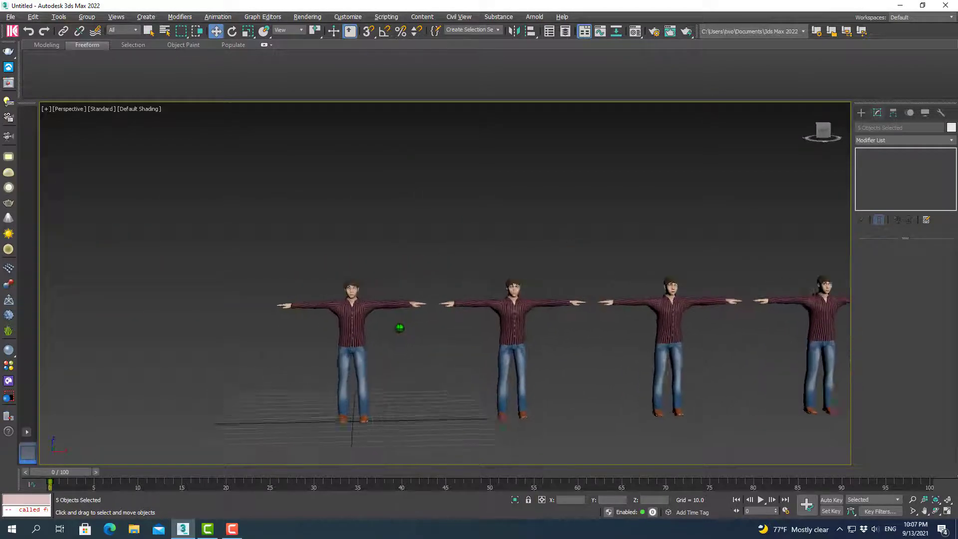
{"action": "scroll", "coordinate": [429, 327], "scroll_direction": "up", "scroll_amount": 3}
{"action": "scroll", "coordinate": [436, 331], "scroll_direction": "up", "scroll_amount": 2}
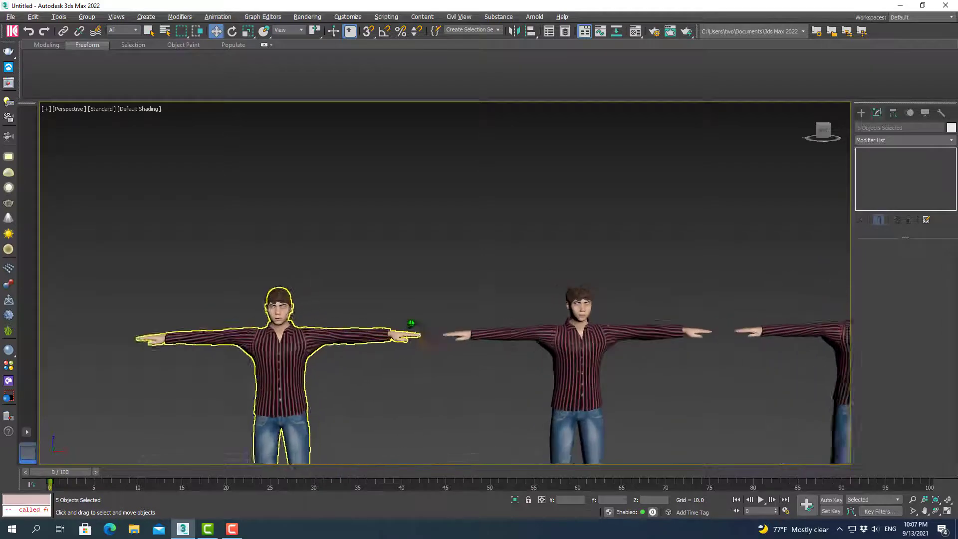
{"action": "scroll", "coordinate": [417, 334], "scroll_direction": "up", "scroll_amount": 1}
{"action": "middle_click_drag", "start_coordinate": [419, 342], "coordinate": [497, 361]}
{"action": "left_click", "coordinate": [488, 328]}
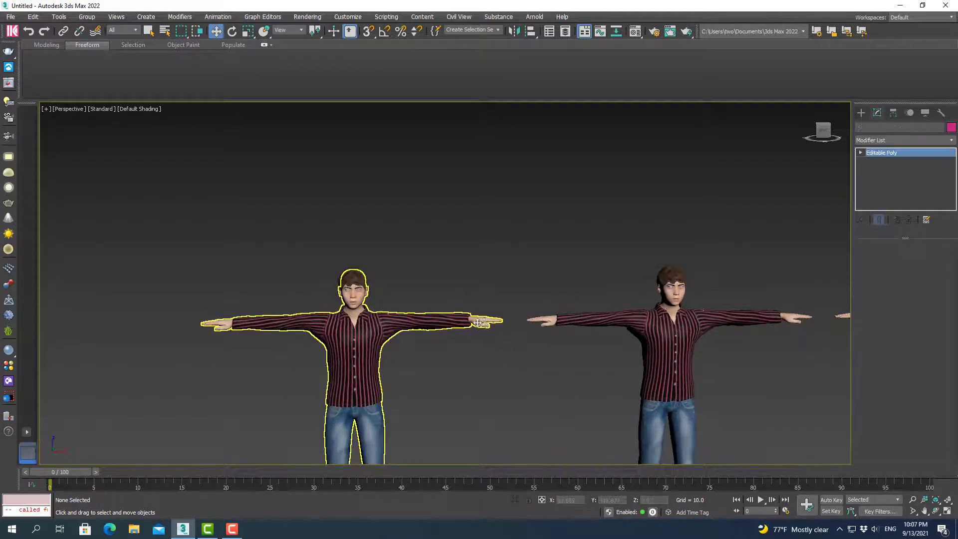
{"action": "left_click", "coordinate": [951, 142]}
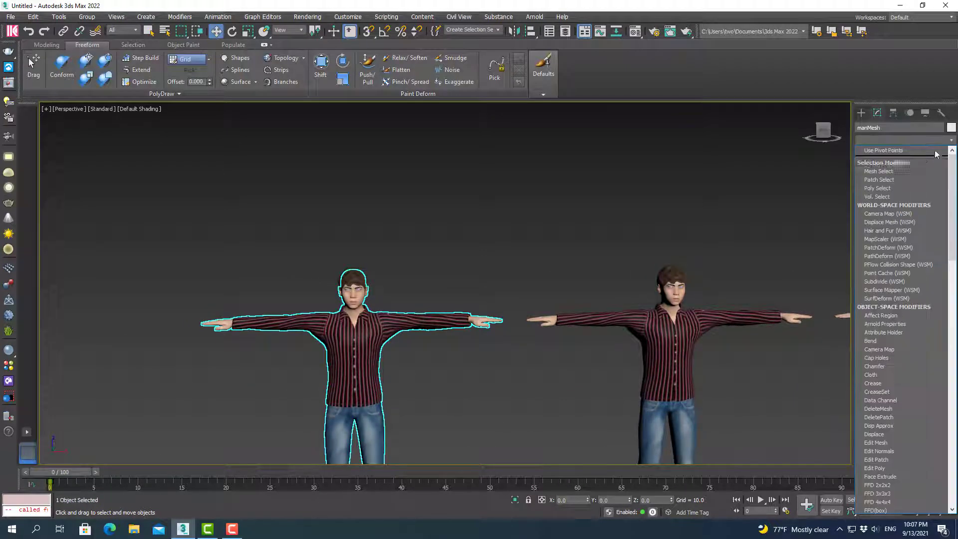
{"action": "key", "text": "m"}
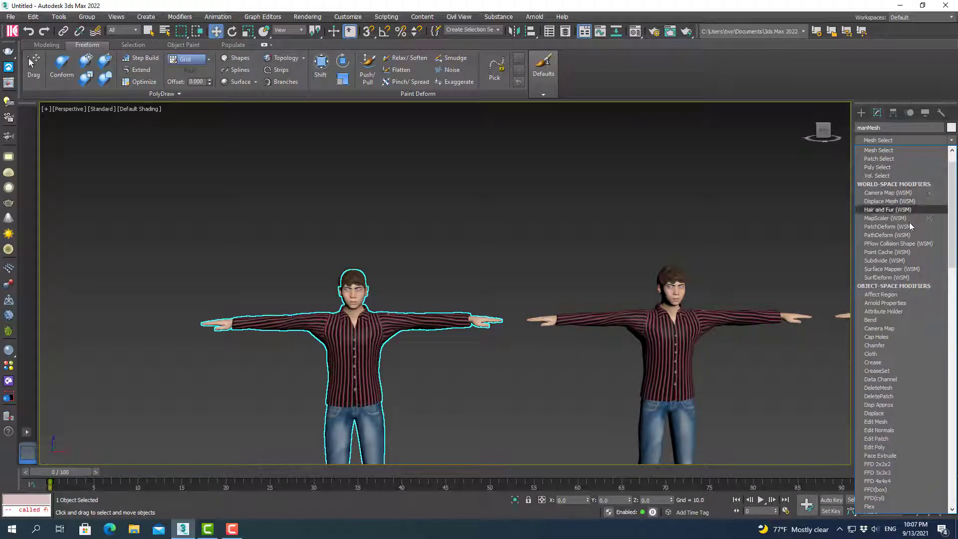
{"action": "key", "text": "m"}
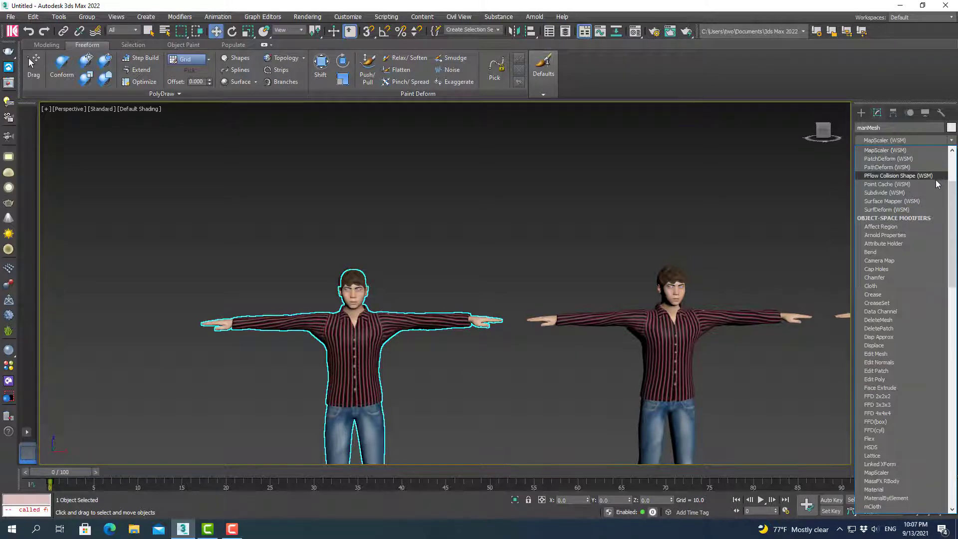
{"action": "key", "text": "m"}
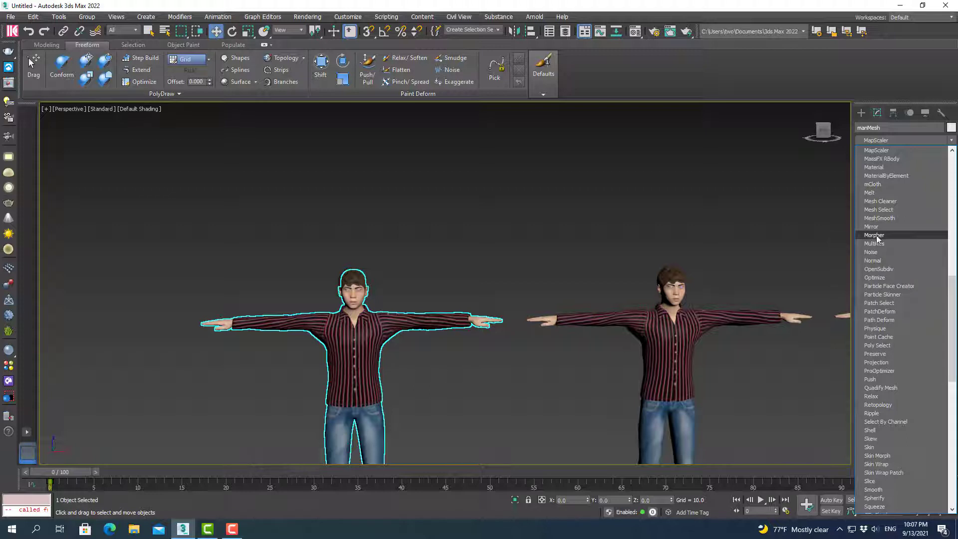
{"action": "left_click", "coordinate": [880, 237]}
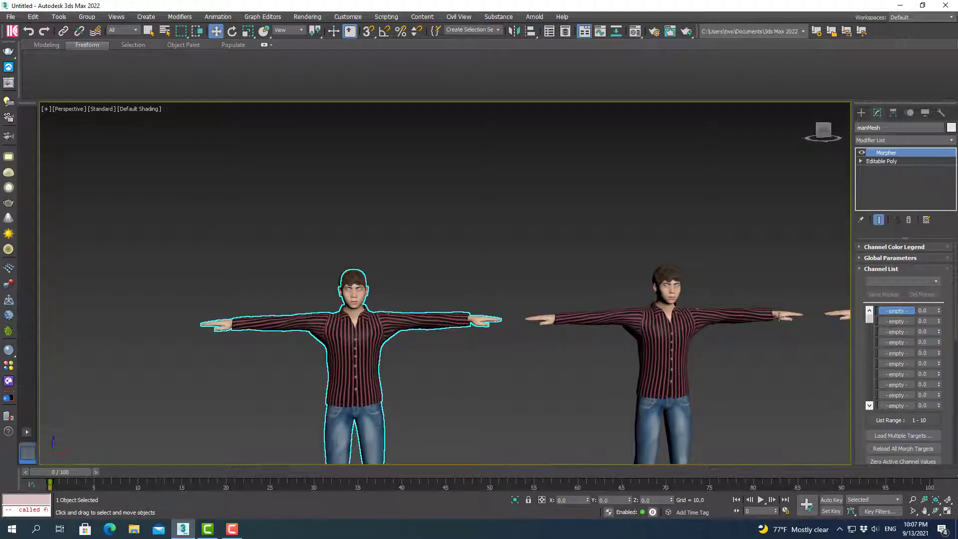
Zoom the viewport in on the second character's face.
{"action": "scroll", "coordinate": [667, 286], "scroll_direction": "down", "scroll_amount": 1}
{"action": "scroll", "coordinate": [574, 253], "scroll_direction": "up", "scroll_amount": 3}
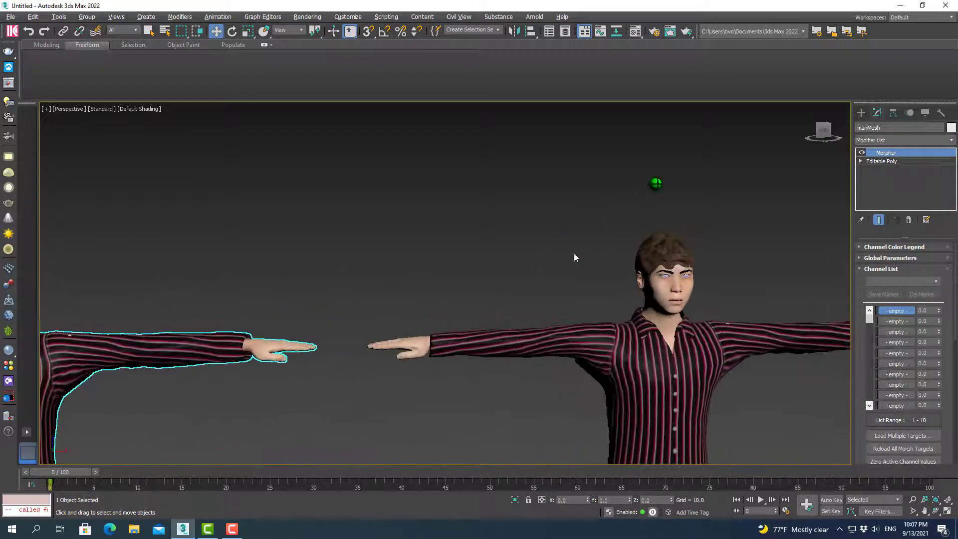
{"action": "middle_click_drag", "start_coordinate": [574, 253], "coordinate": [503, 265]}
{"action": "scroll", "coordinate": [503, 265], "scroll_direction": "up", "scroll_amount": 1}
{"action": "scroll", "coordinate": [504, 238], "scroll_direction": "up", "scroll_amount": 2}
{"action": "middle_click_drag", "start_coordinate": [623, 239], "coordinate": [406, 292]}
{"action": "scroll", "coordinate": [449, 252], "scroll_direction": "up", "scroll_amount": 1}
{"action": "scroll", "coordinate": [498, 279], "scroll_direction": "up", "scroll_amount": 2}
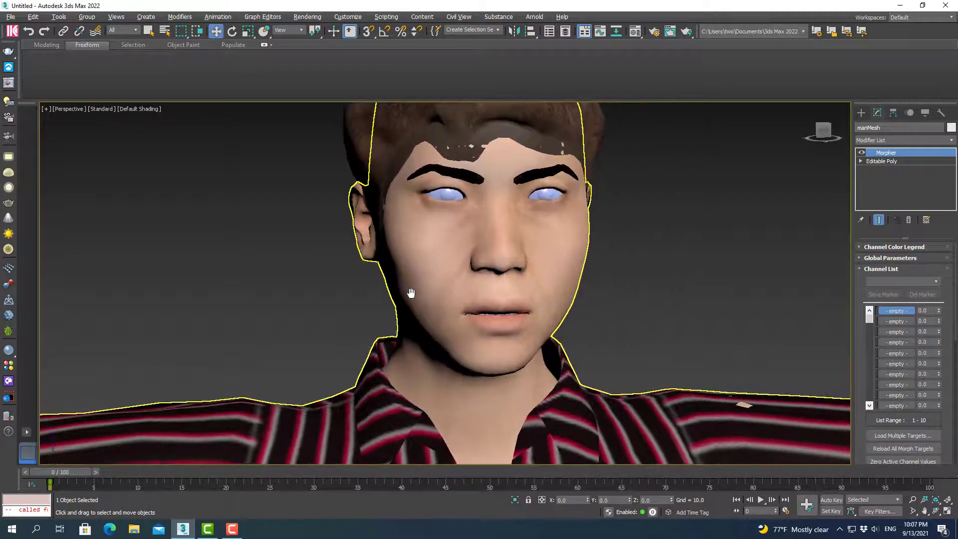
In Vertex mode, select the mouth-corner vertices on manMesh001's viewer-left side.
{"action": "left_click", "coordinate": [457, 277]}
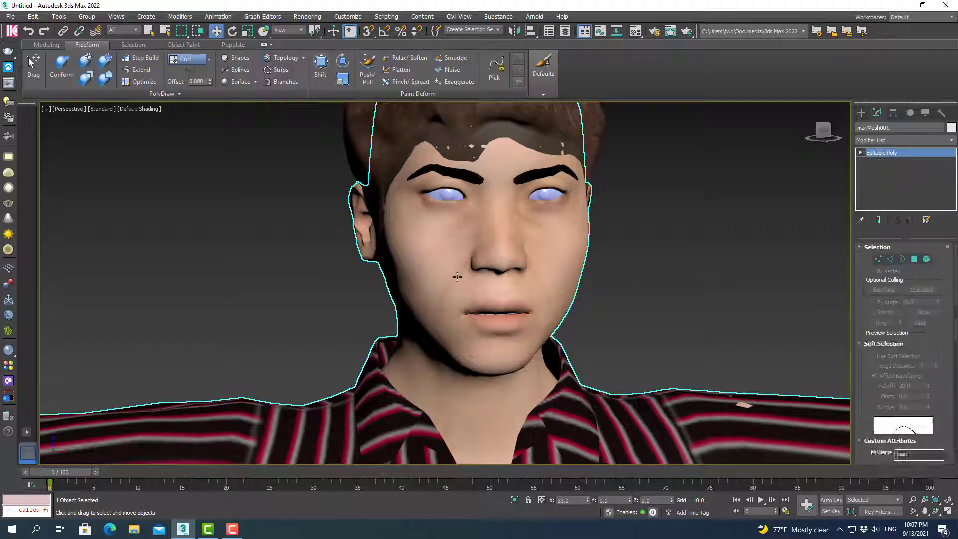
{"action": "left_click", "coordinate": [861, 152]}
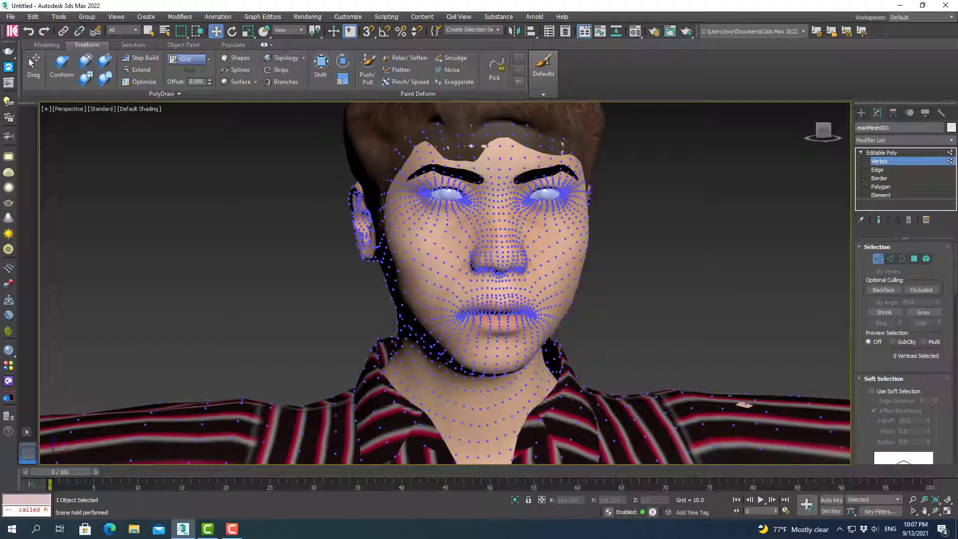
{"action": "left_click", "coordinate": [454, 309]}
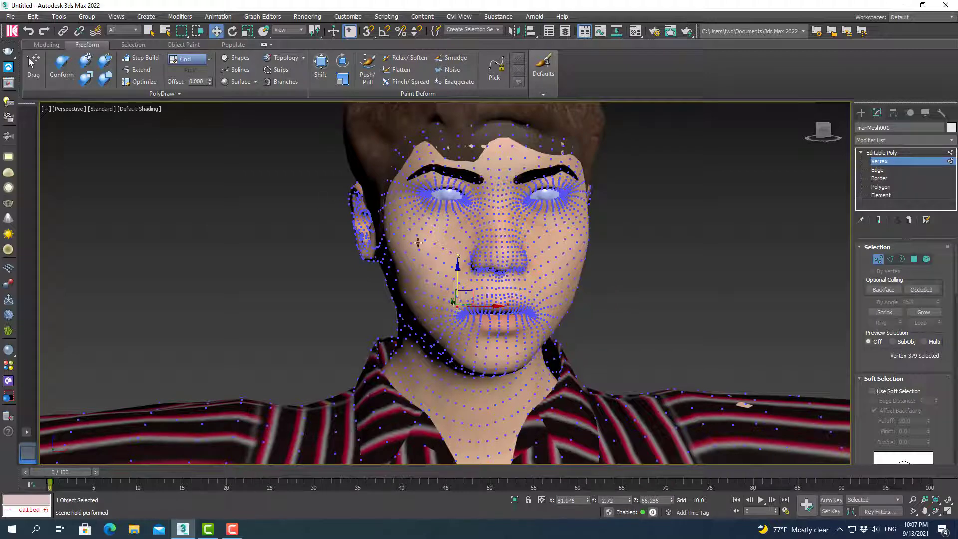
{"action": "scroll", "coordinate": [418, 242], "scroll_direction": "up", "scroll_amount": 3}
{"action": "scroll", "coordinate": [409, 229], "scroll_direction": "up", "scroll_amount": 1}
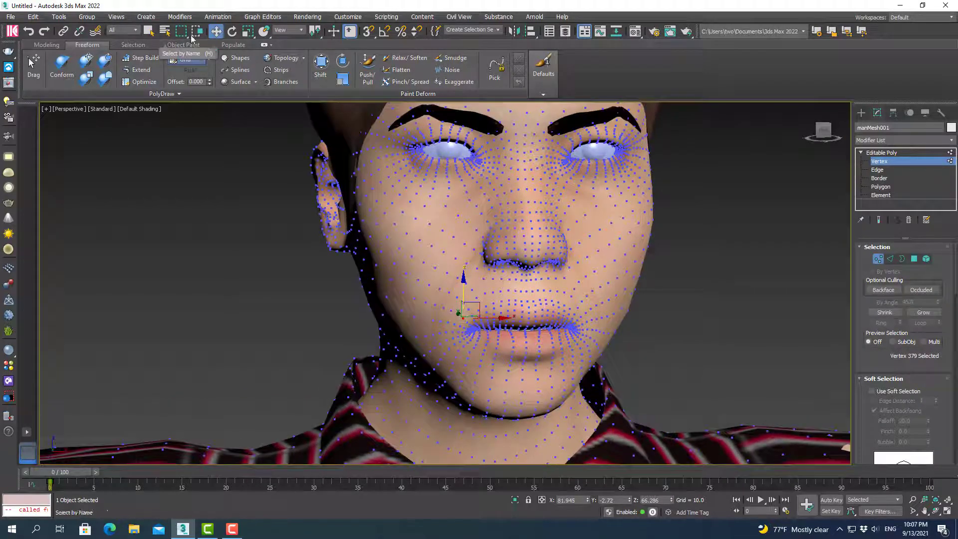
{"action": "left_click", "coordinate": [149, 31]}
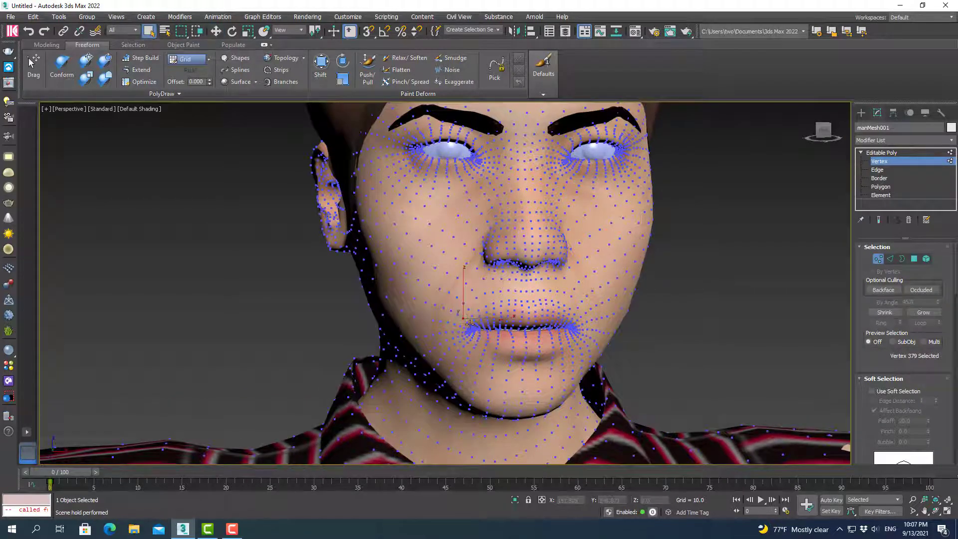
{"action": "left_click_drag", "start_coordinate": [460, 325], "coordinate": [463, 327]}
Turn on Use Soft Selection with a falloff of about 0.23 around the lip corner.
{"action": "scroll", "coordinate": [955, 281], "scroll_direction": "down", "scroll_amount": 3}
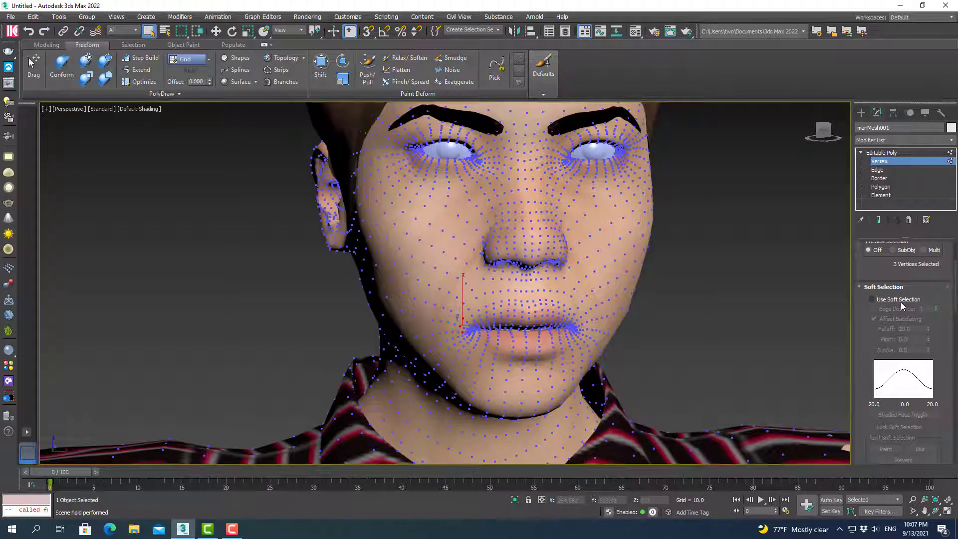
{"action": "left_click", "coordinate": [918, 300]}
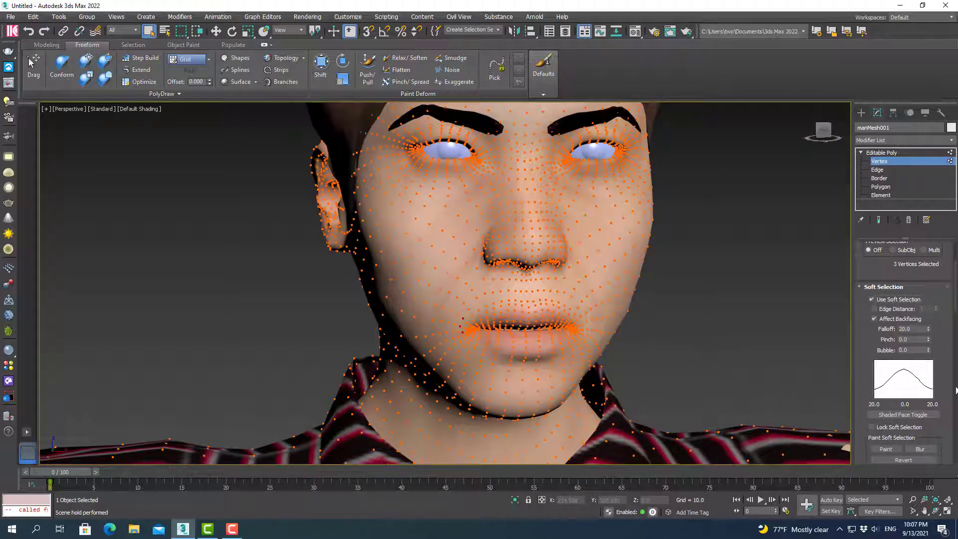
{"action": "left_click_drag", "start_coordinate": [928, 333], "coordinate": [939, 384]}
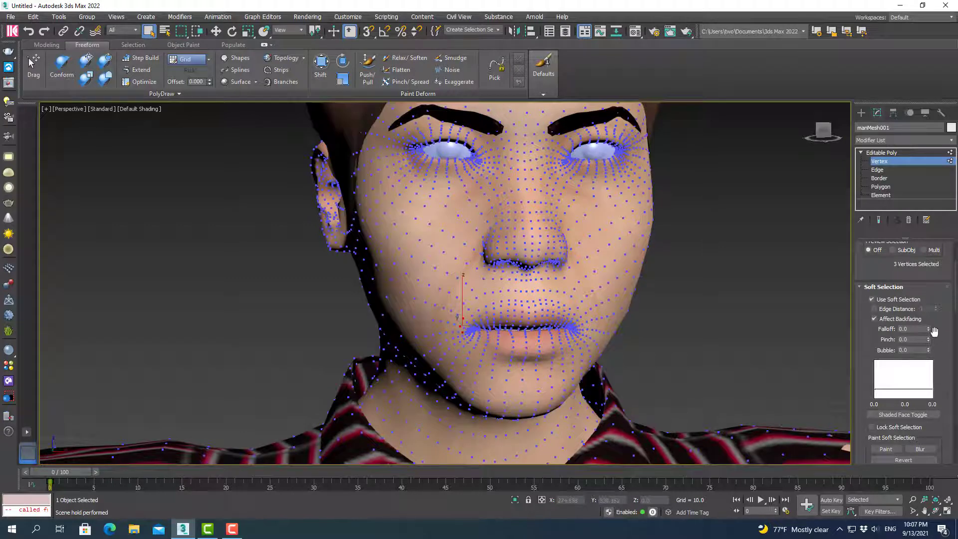
{"action": "left_click_drag", "start_coordinate": [928, 331], "coordinate": [927, 327]}
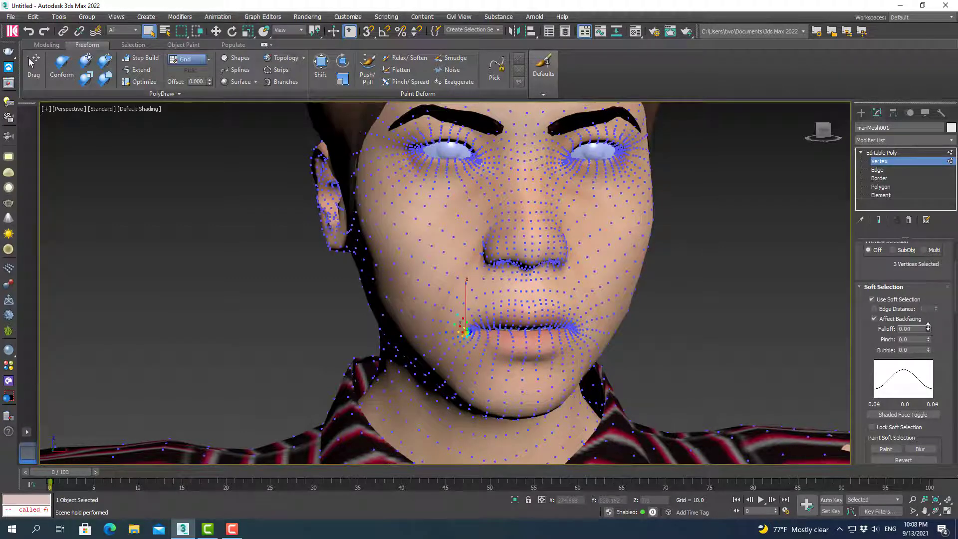
{"action": "left_click_drag", "start_coordinate": [927, 327], "coordinate": [927, 294]}
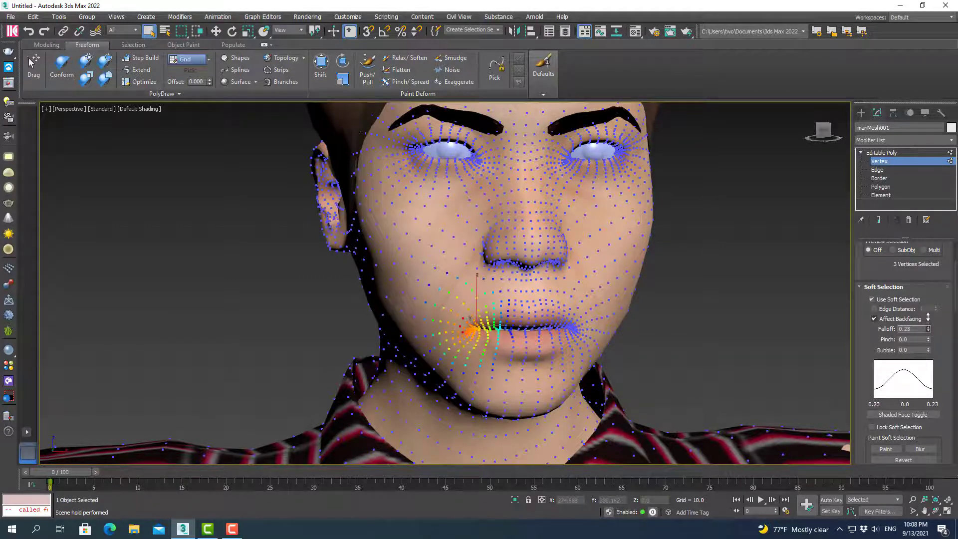
Move the lip-corner vertices slightly upward.
{"action": "left_click", "coordinate": [216, 31]}
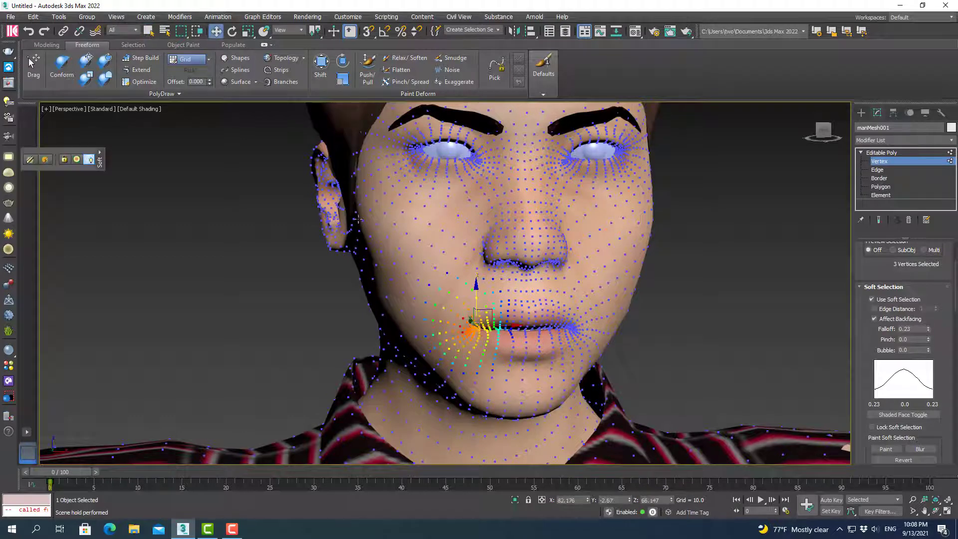
{"action": "left_click_drag", "start_coordinate": [474, 283], "coordinate": [474, 275]}
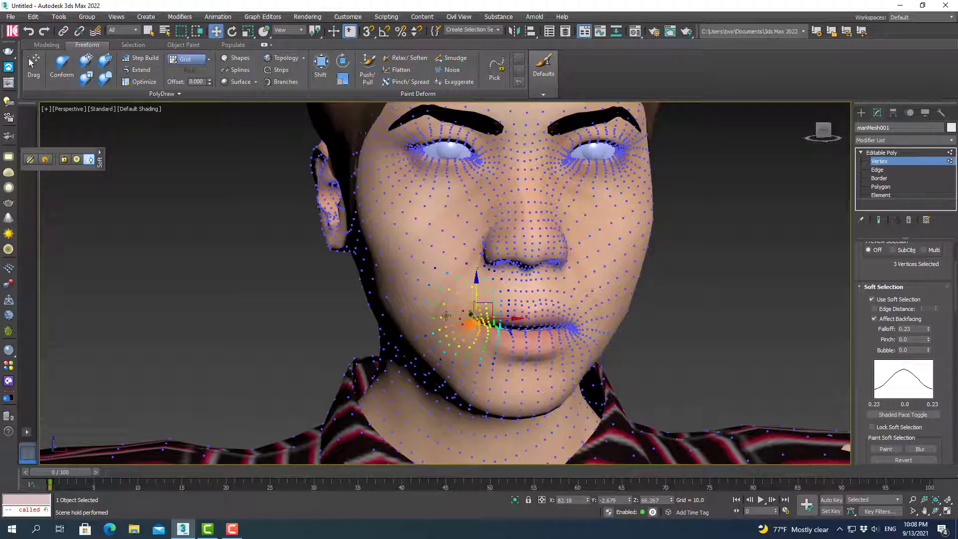
{"action": "left_click", "coordinate": [459, 315]}
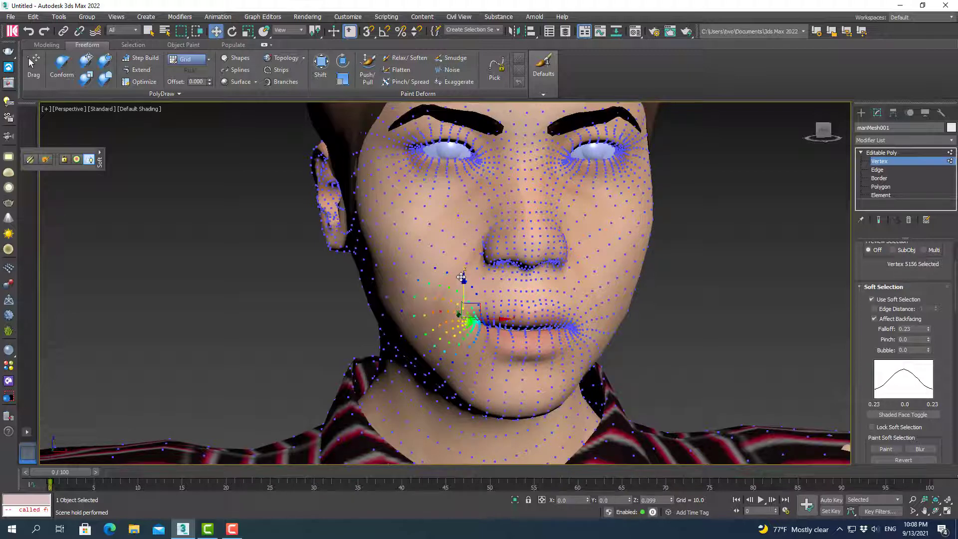
{"action": "left_click_drag", "start_coordinate": [463, 282], "coordinate": [447, 254]}
{"action": "left_click", "coordinate": [444, 302]}
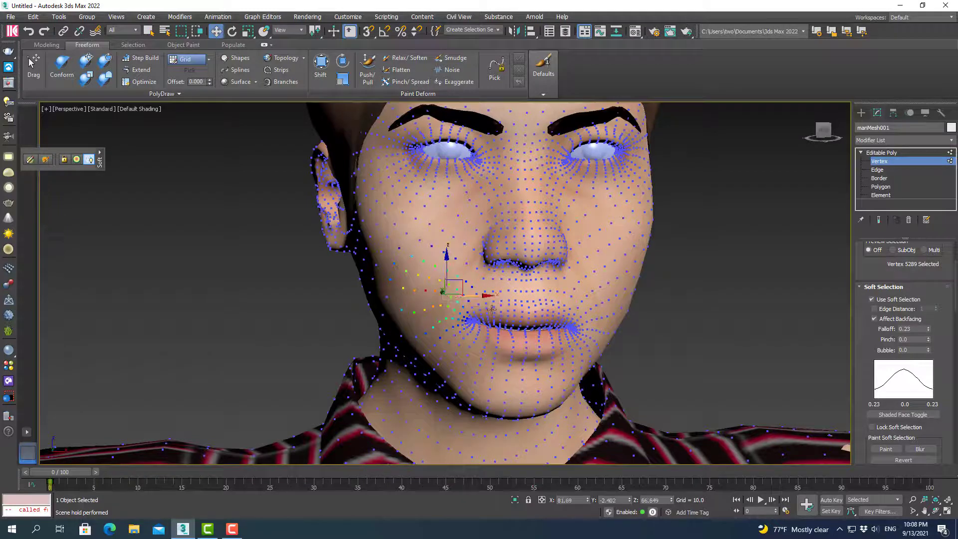
{"action": "left_click", "coordinate": [467, 313]}
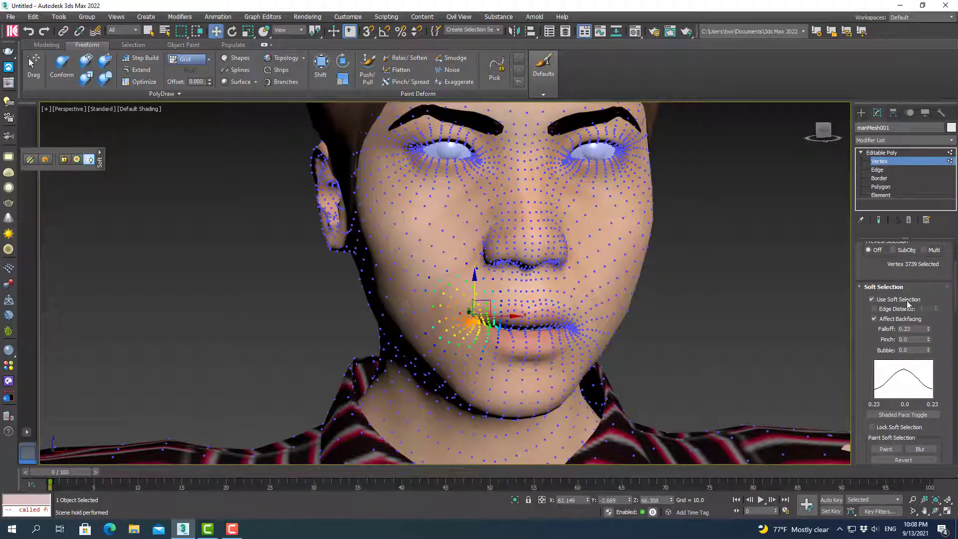
Widen falloff to 0.29, lift lip corner and cheek, then return to object level.
{"action": "left_click_drag", "start_coordinate": [928, 333], "coordinate": [929, 325]}
{"action": "left_click_drag", "start_coordinate": [474, 294], "coordinate": [480, 272]}
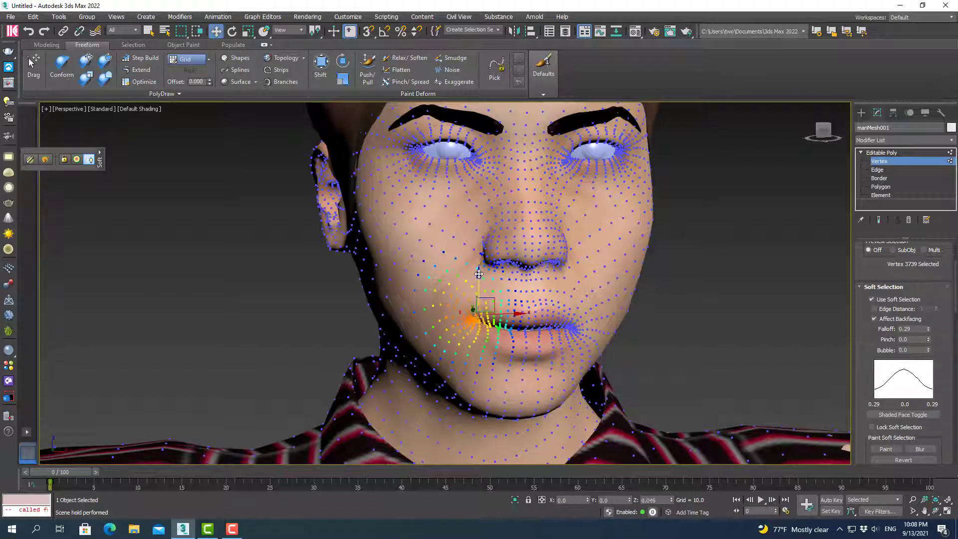
{"action": "left_click", "coordinate": [442, 292]}
{"action": "left_click_drag", "start_coordinate": [468, 267], "coordinate": [469, 265]}
{"action": "left_click", "coordinate": [682, 322]}
{"action": "left_click", "coordinate": [908, 151]}
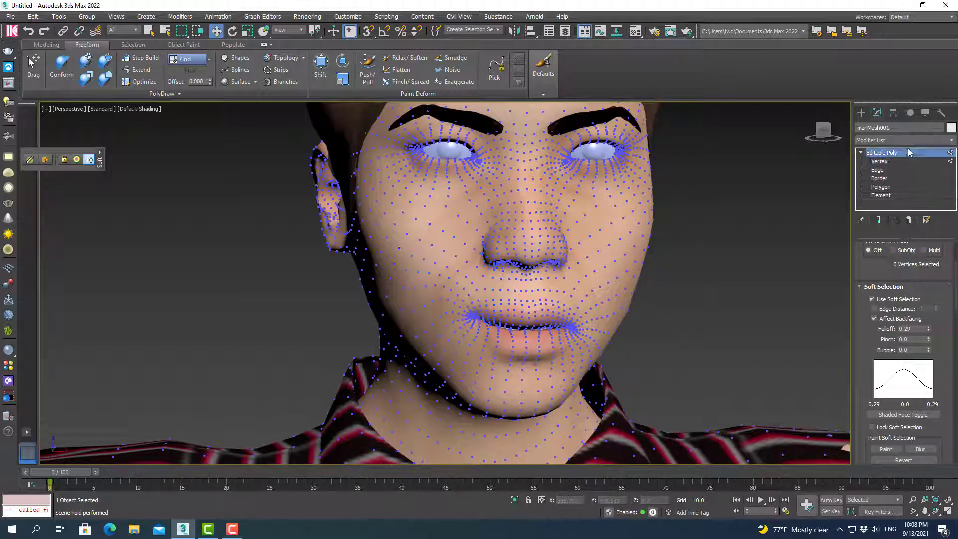
Frame all three characters and select the original manMesh carrying the Morpher.
{"action": "left_click", "coordinate": [747, 289]}
{"action": "scroll", "coordinate": [747, 289], "scroll_direction": "down", "scroll_amount": 3}
{"action": "scroll", "coordinate": [684, 259], "scroll_direction": "down", "scroll_amount": 3}
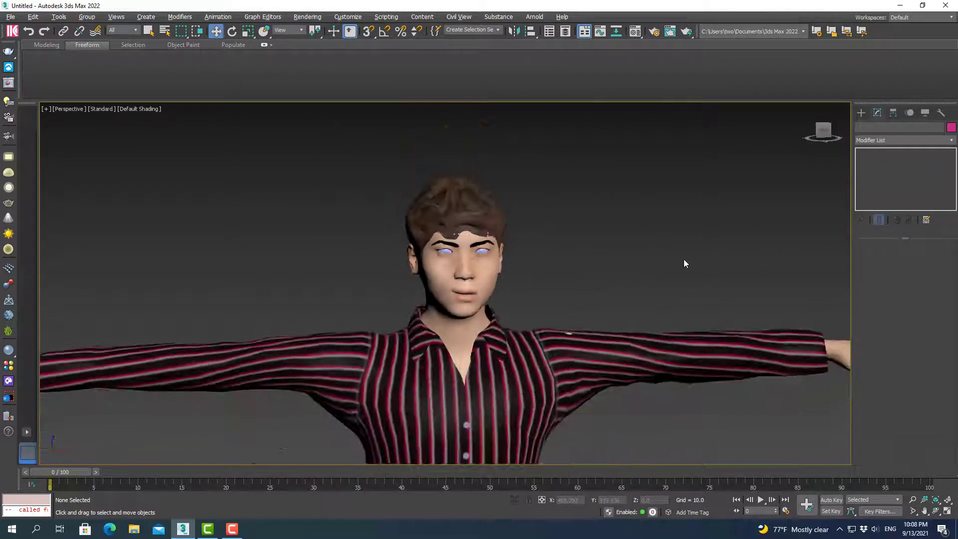
{"action": "scroll", "coordinate": [671, 259], "scroll_direction": "down", "scroll_amount": 1}
{"action": "scroll", "coordinate": [672, 298], "scroll_direction": "down", "scroll_amount": 3}
{"action": "scroll", "coordinate": [537, 268], "scroll_direction": "down", "scroll_amount": 5}
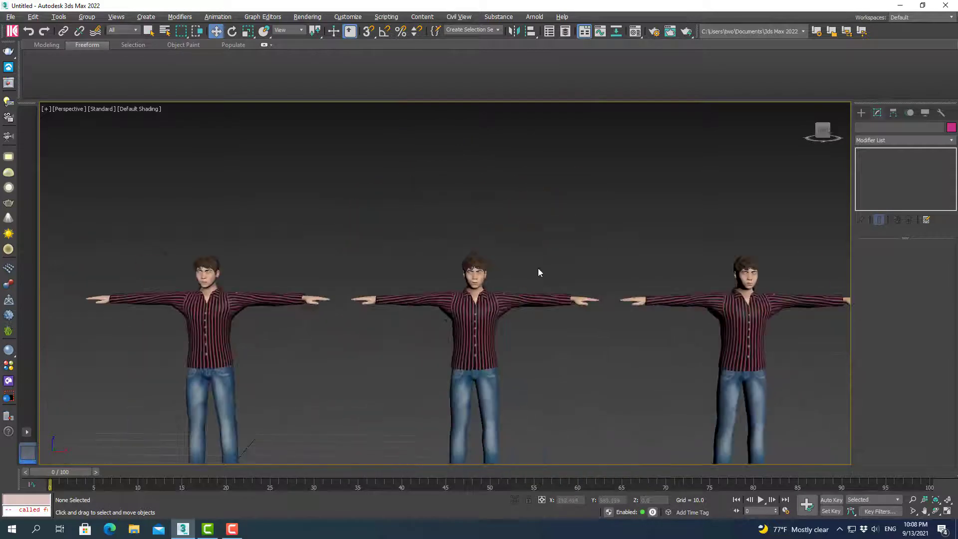
{"action": "middle_click_drag", "start_coordinate": [538, 268], "coordinate": [605, 263]}
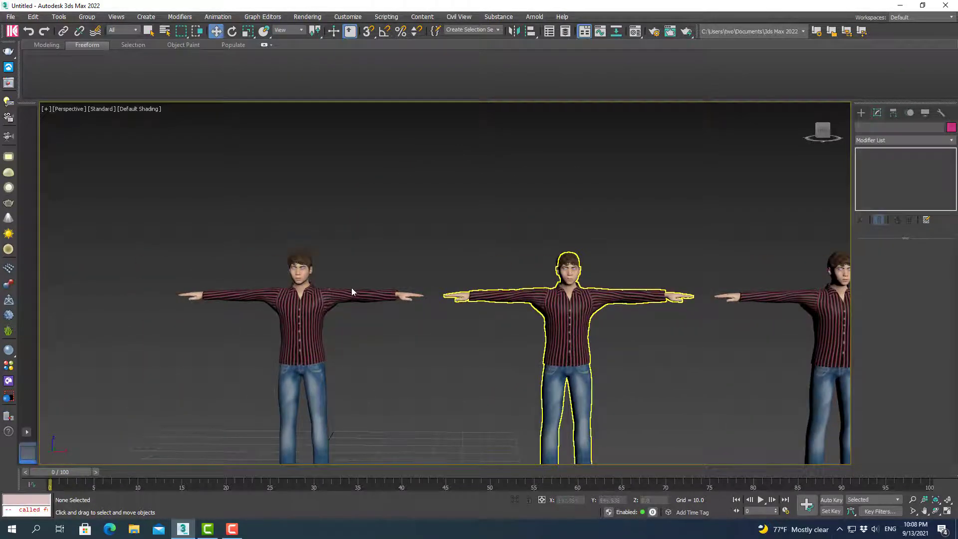
{"action": "scroll", "coordinate": [357, 273], "scroll_direction": "up", "scroll_amount": 3}
{"action": "scroll", "coordinate": [316, 246], "scroll_direction": "up", "scroll_amount": 1}
{"action": "left_click", "coordinate": [419, 297]}
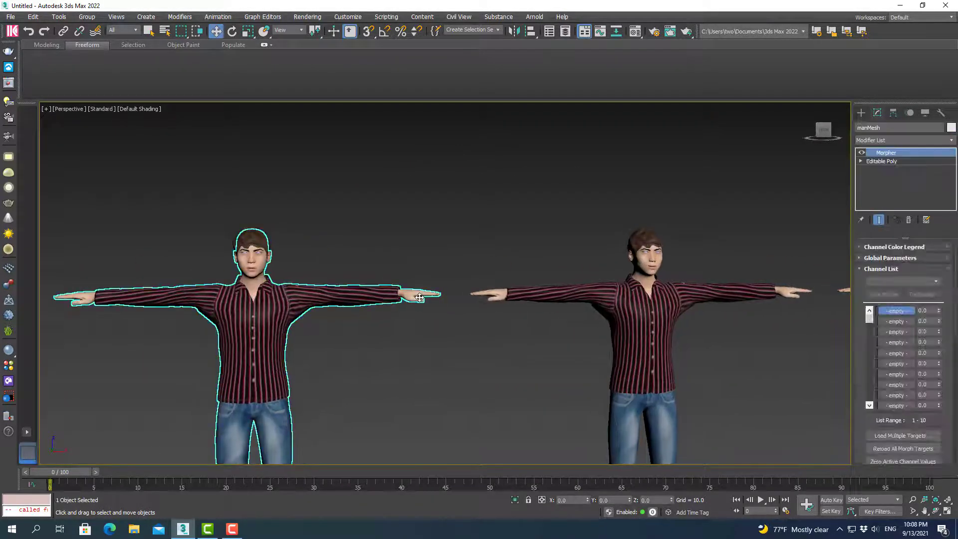
Pick manMesh001 from the scene as Morpher channel 1's target and test it at full strength.
{"action": "right_click", "coordinate": [898, 310]}
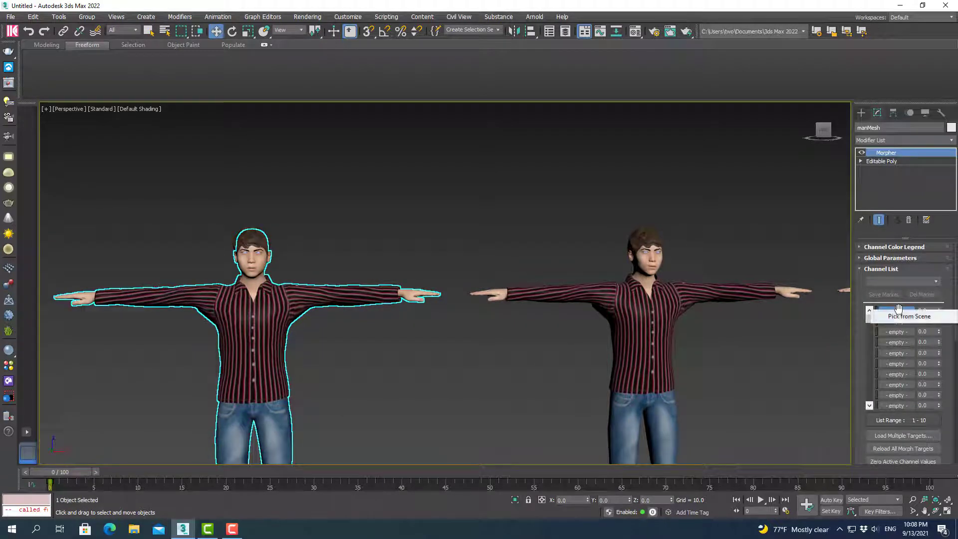
{"action": "left_click", "coordinate": [902, 316]}
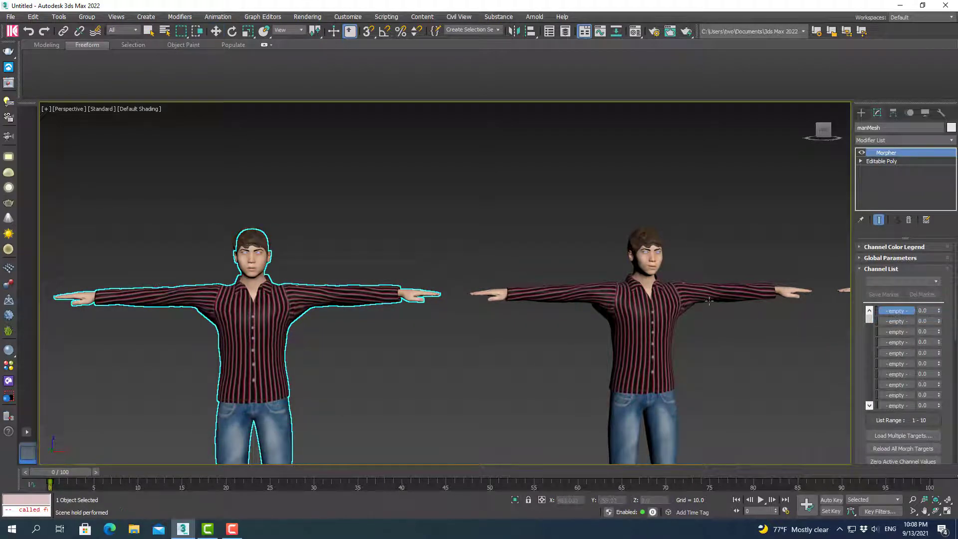
{"action": "left_click", "coordinate": [614, 279]}
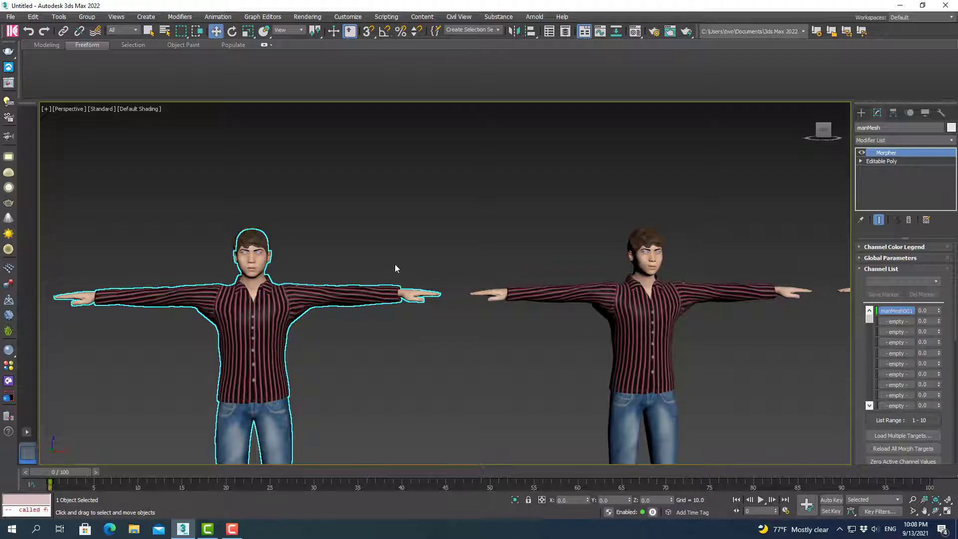
{"action": "scroll", "coordinate": [394, 265], "scroll_direction": "up", "scroll_amount": 2}
{"action": "scroll", "coordinate": [448, 245], "scroll_direction": "up", "scroll_amount": 2}
{"action": "scroll", "coordinate": [459, 279], "scroll_direction": "up", "scroll_amount": 3}
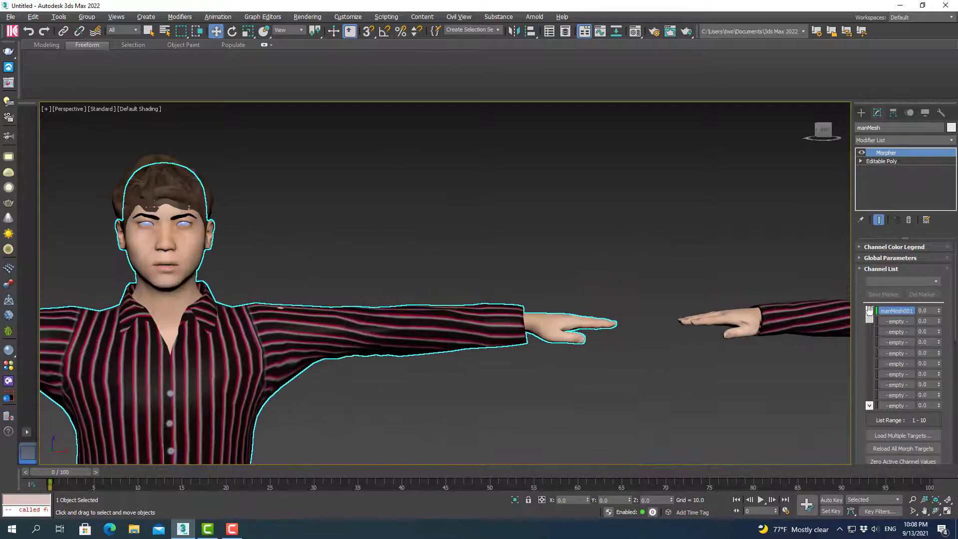
{"action": "mouse_move", "coordinate": [939, 313]}
{"action": "left_mouse_down"}
{"action": "mouse_move", "coordinate": [954, 298]}
{"action": "mouse_move", "coordinate": [954, 324]}
{"action": "left_mouse_up"}
Rename the first morph channel to smile_R.
{"action": "left_click_drag", "start_coordinate": [955, 296], "coordinate": [954, 340]}
{"action": "scroll", "coordinate": [903, 349], "scroll_direction": "down", "scroll_amount": 2}
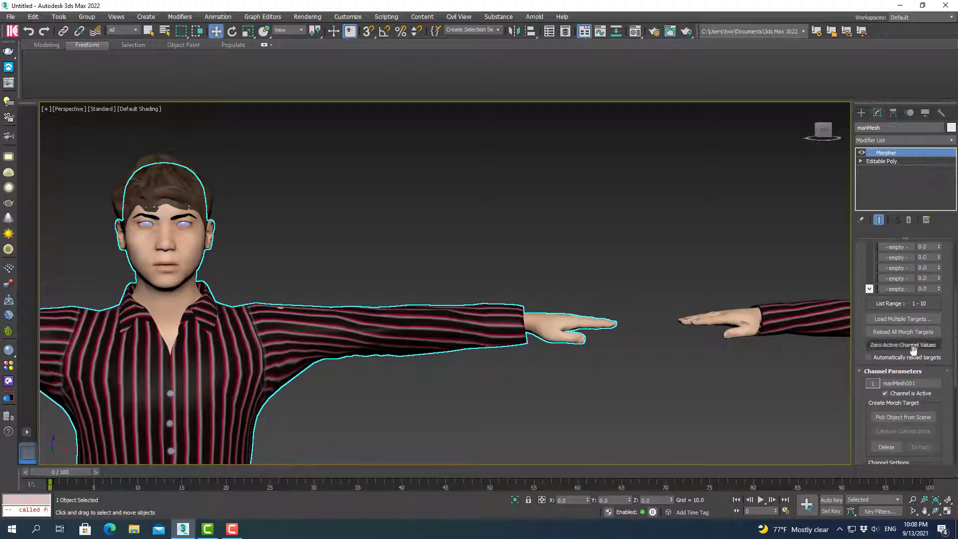
{"action": "left_click", "coordinate": [920, 383]}
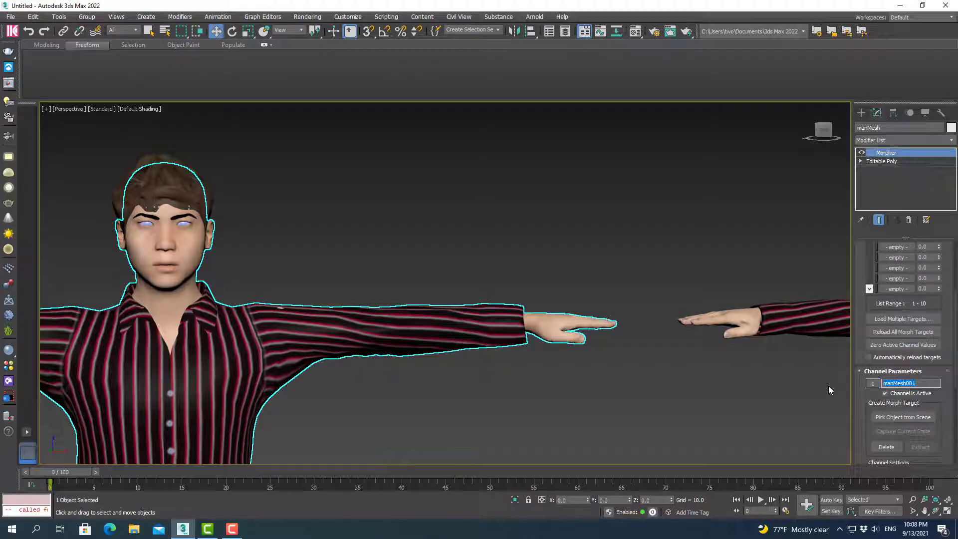
{"action": "type", "text": "smile_R"}
{"action": "mouse_move", "coordinate": [564, 251]}
{"action": "middle_mouse_down", "text": "alt"}
{"action": "mouse_move", "coordinate": [295, 274]}
{"action": "mouse_move", "coordinate": [385, 297]}
{"action": "middle_mouse_up", "text": "alt"}
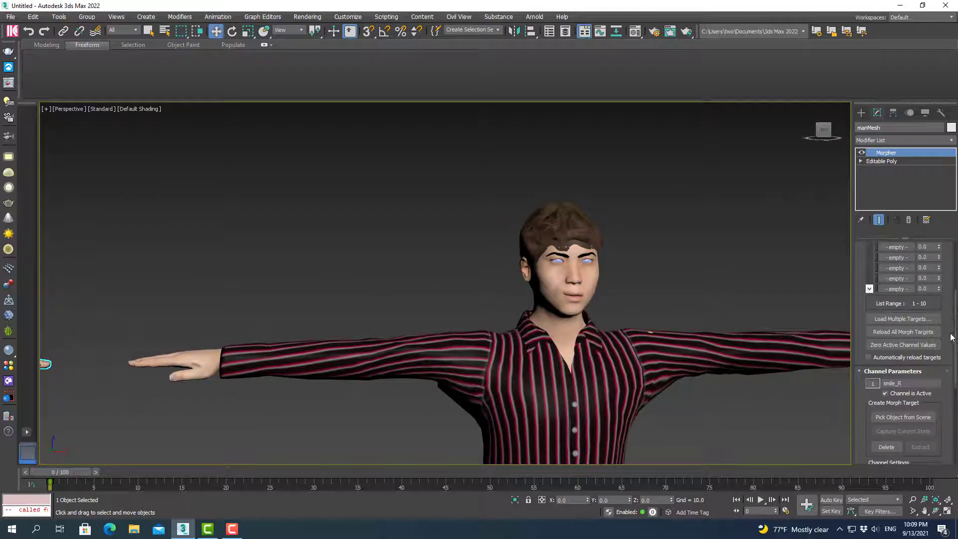
Drag the smile_R spinner to 20.0, then review Channel Parameters and Progressive Morph settings.
{"action": "scroll", "coordinate": [956, 331], "scroll_direction": "up", "scroll_amount": 5}
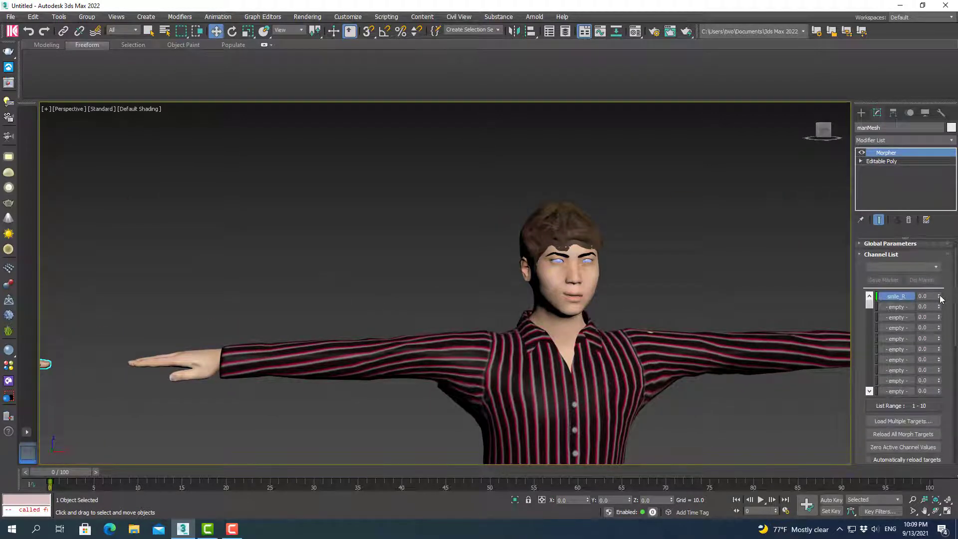
{"action": "left_click_drag", "start_coordinate": [7, 344], "coordinate": [952, 263]}
{"action": "mouse_move", "coordinate": [248, 296]}
{"action": "middle_mouse_down"}
{"action": "mouse_move", "coordinate": [678, 307]}
{"action": "mouse_move", "coordinate": [623, 293]}
{"action": "middle_mouse_up"}
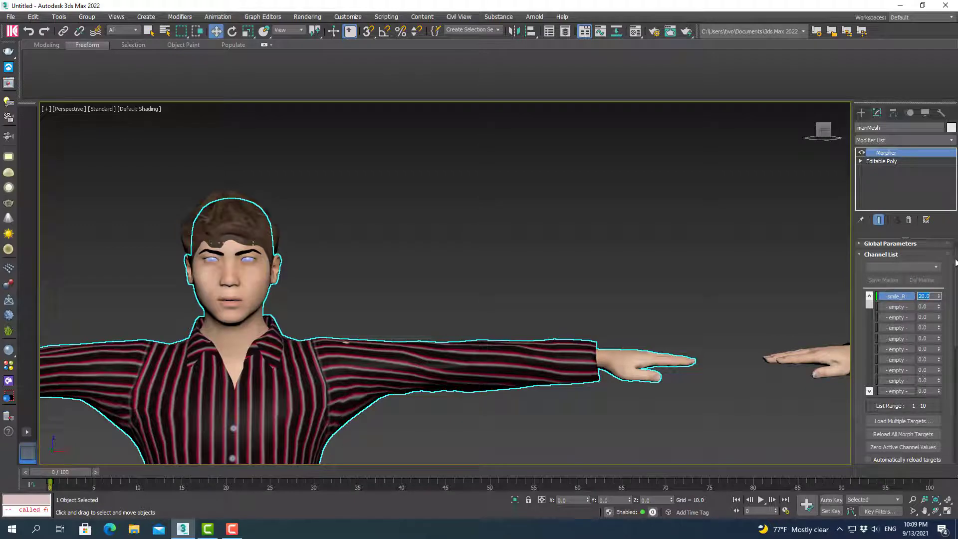
{"action": "scroll", "coordinate": [902, 350], "scroll_direction": "down", "scroll_amount": 2}
{"action": "scroll", "coordinate": [902, 349], "scroll_direction": "down", "scroll_amount": 2}
{"action": "scroll", "coordinate": [902, 349], "scroll_direction": "down", "scroll_amount": 1}
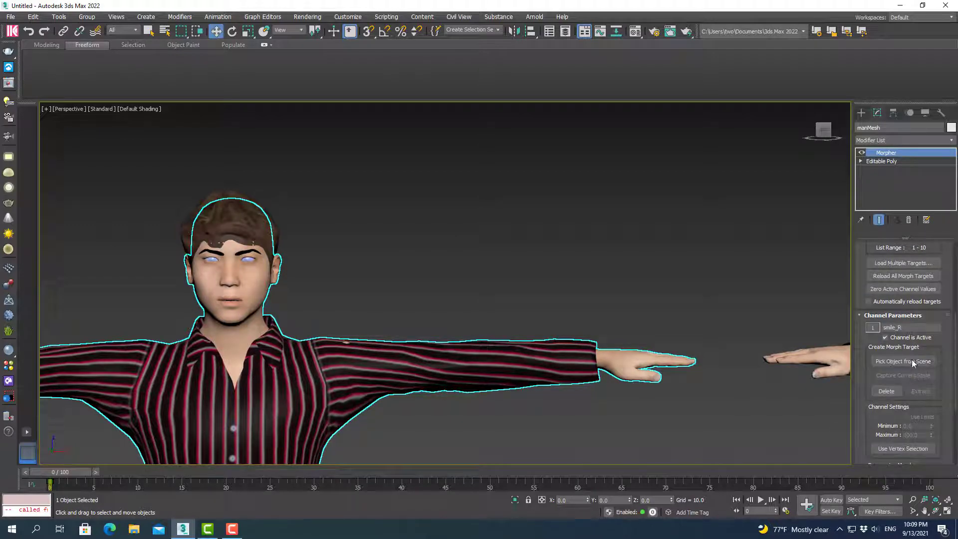
{"action": "left_click_drag", "start_coordinate": [954, 335], "coordinate": [954, 343]}
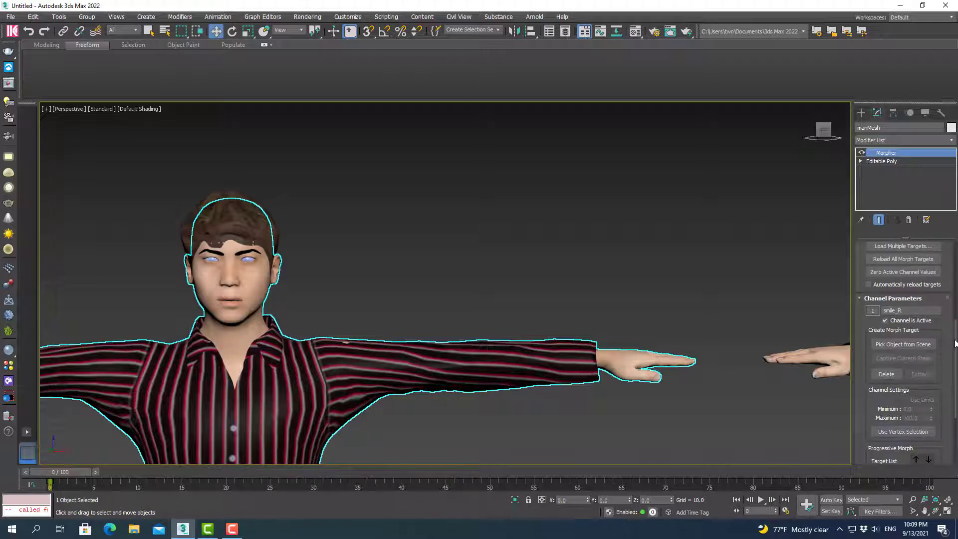
{"action": "left_click_drag", "start_coordinate": [955, 343], "coordinate": [955, 397]}
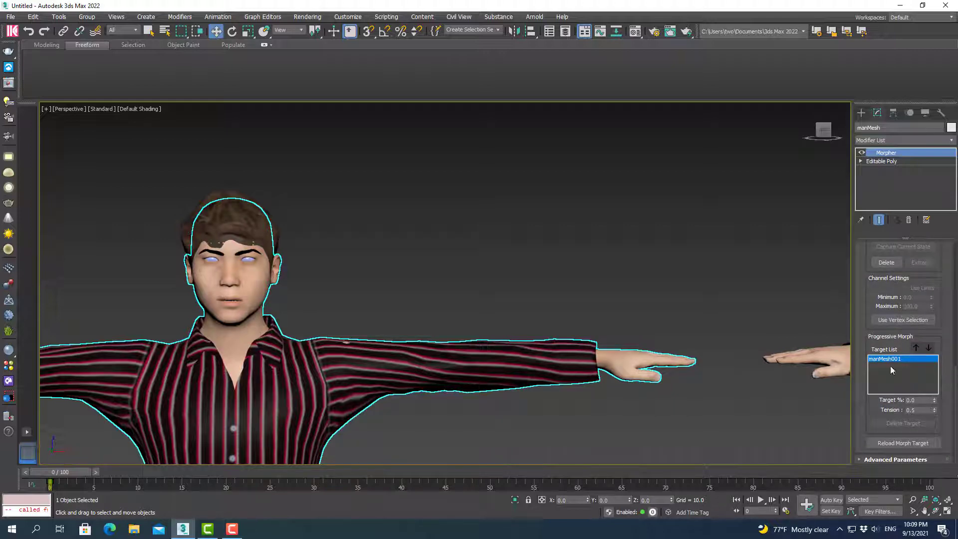
{"action": "left_click_drag", "start_coordinate": [956, 381], "coordinate": [956, 272]}
{"action": "mouse_move", "coordinate": [662, 325]}
{"action": "middle_mouse_down"}
{"action": "mouse_move", "coordinate": [224, 304]}
{"action": "mouse_move", "coordinate": [389, 324]}
{"action": "mouse_move", "coordinate": [564, 329]}
{"action": "mouse_move", "coordinate": [469, 305]}
{"action": "middle_mouse_up"}
Select manMesh002 and enable the Freeform Paint Deform Shift brush.
{"action": "left_click", "coordinate": [469, 305]}
{"action": "scroll", "coordinate": [469, 305], "scroll_direction": "up", "scroll_amount": 2}
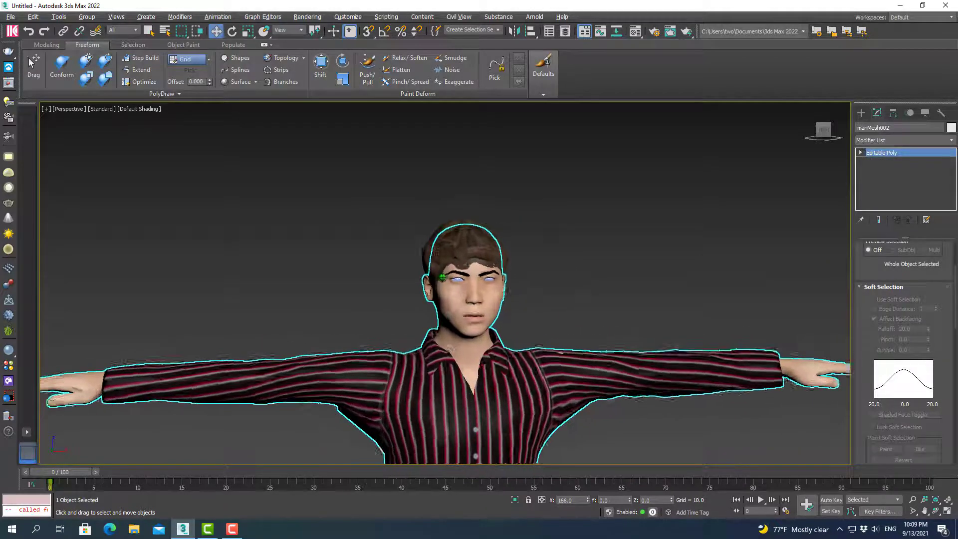
{"action": "scroll", "coordinate": [459, 294], "scroll_direction": "up", "scroll_amount": 4}
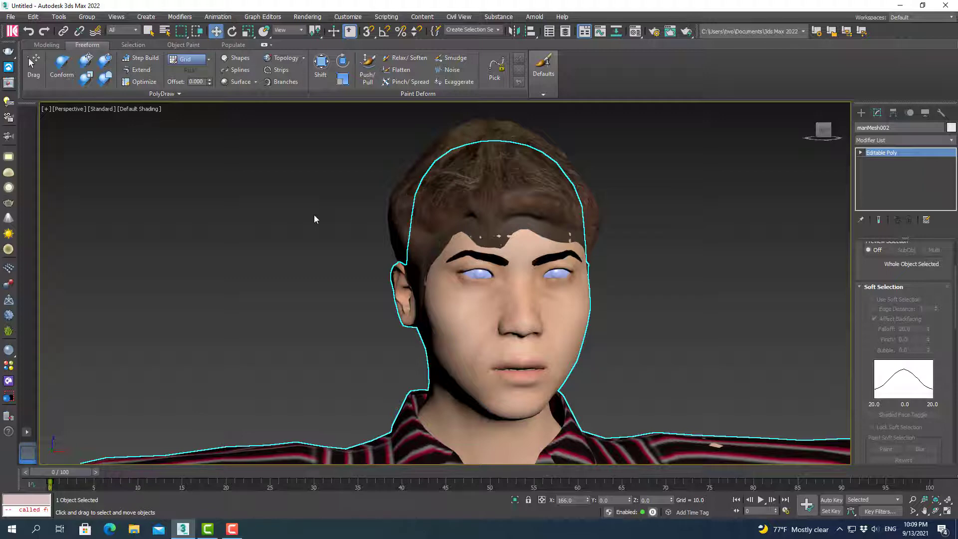
{"action": "left_click", "coordinate": [326, 70]}
{"action": "mouse_move", "coordinate": [460, 289]}
{"action": "middle_mouse_down", "text": "alt"}
{"action": "mouse_move", "coordinate": [449, 300]}
{"action": "mouse_move", "coordinate": [458, 336]}
{"action": "mouse_move", "coordinate": [459, 321]}
{"action": "mouse_move", "coordinate": [444, 372]}
{"action": "middle_mouse_up", "text": "alt"}
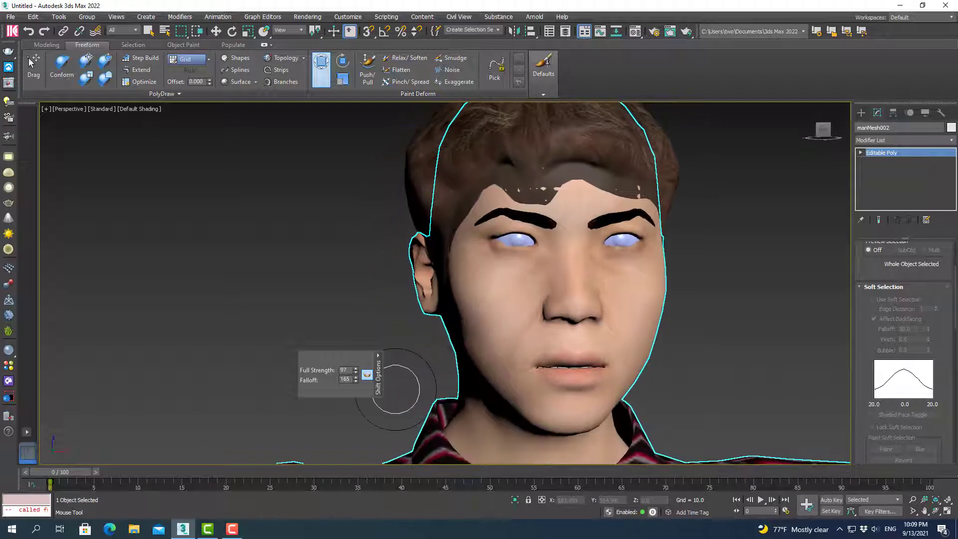
{"action": "left_click", "coordinate": [321, 64]}
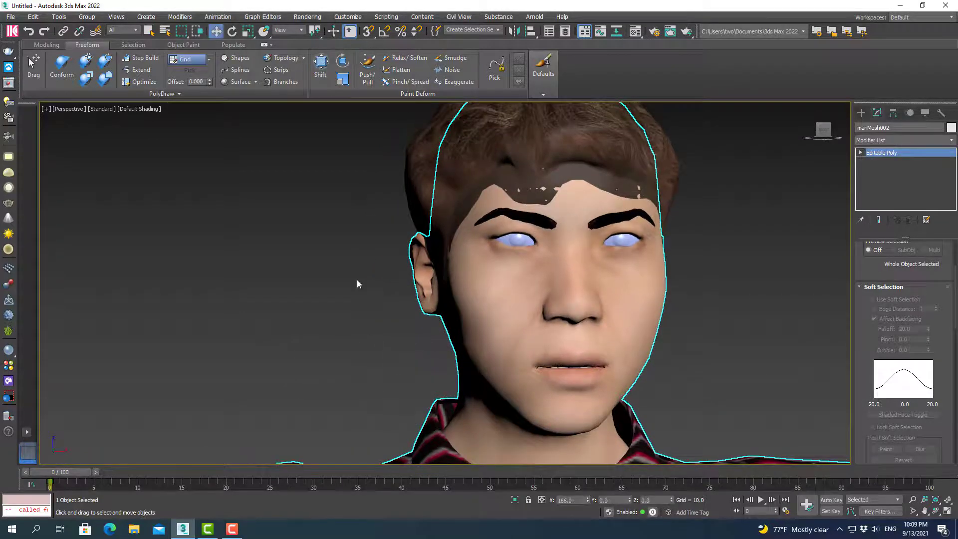
{"action": "left_click", "coordinate": [321, 70]}
Enlarge the Shift brush's Full Strength and Falloff in Shift Options.
{"action": "left_click", "coordinate": [381, 390]}
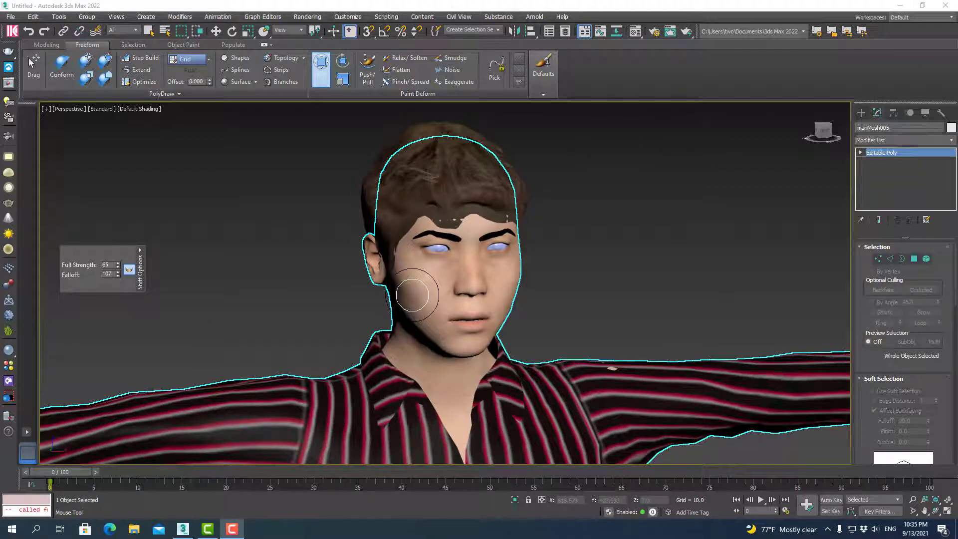
{"action": "left_click_drag", "start_coordinate": [412, 294], "coordinate": [475, 294], "text": "ctrl+shift"}
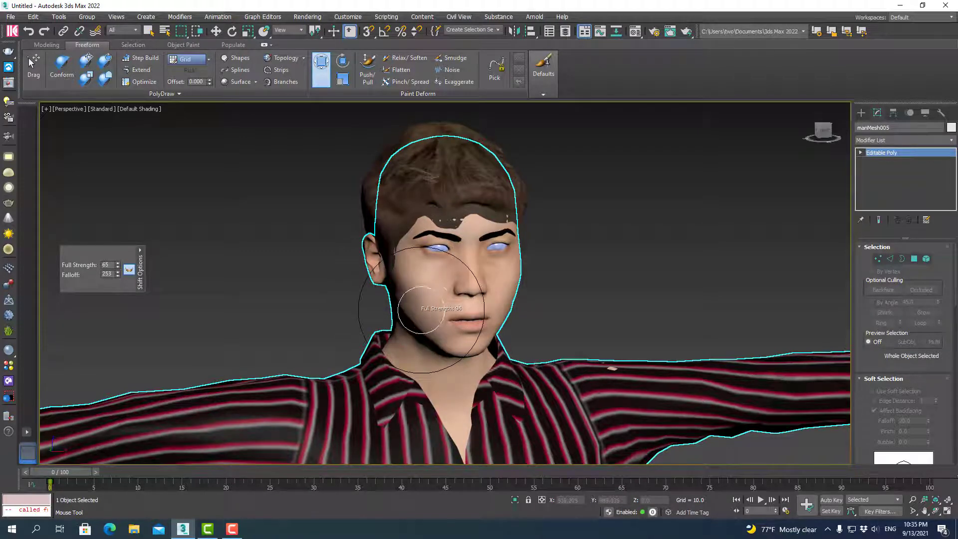
{"action": "mouse_move", "coordinate": [412, 294]}
{"action": "left_mouse_down", "text": "alt+shift"}
{"action": "mouse_move", "coordinate": [422, 310]}
{"action": "mouse_move", "coordinate": [439, 310]}
{"action": "left_mouse_up", "text": "alt+shift"}
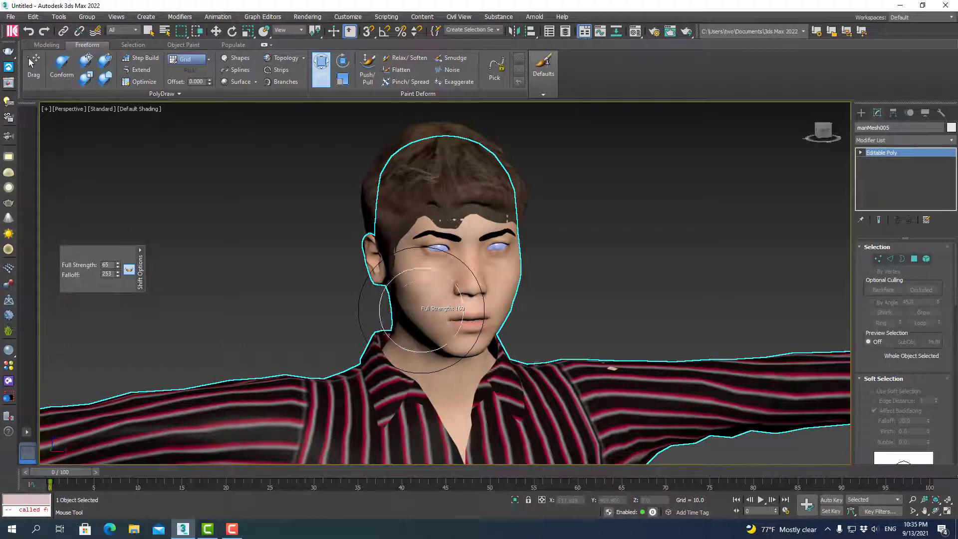
{"action": "left_click_drag", "start_coordinate": [439, 309], "coordinate": [454, 309], "text": "alt+shift"}
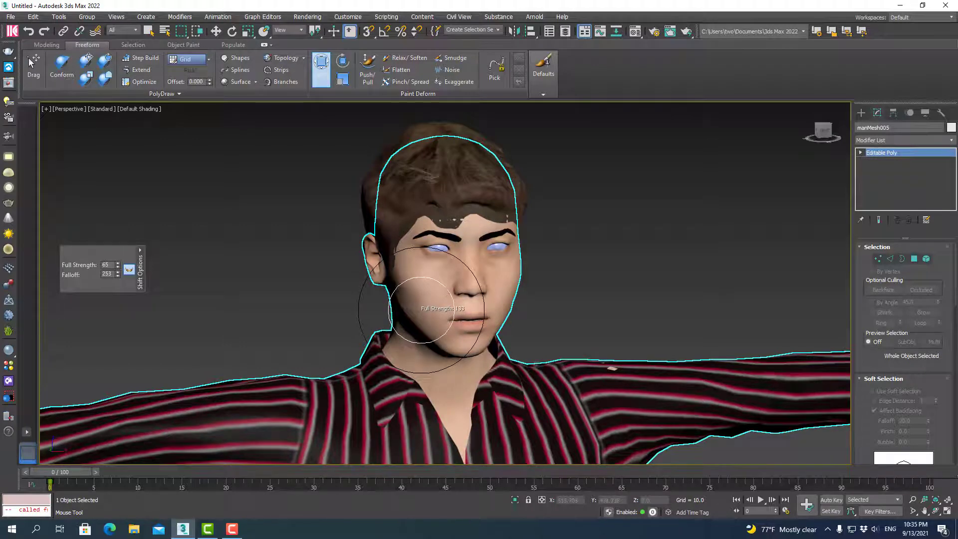
{"action": "left_click_drag", "start_coordinate": [419, 278], "coordinate": [385, 276], "text": "shift"}
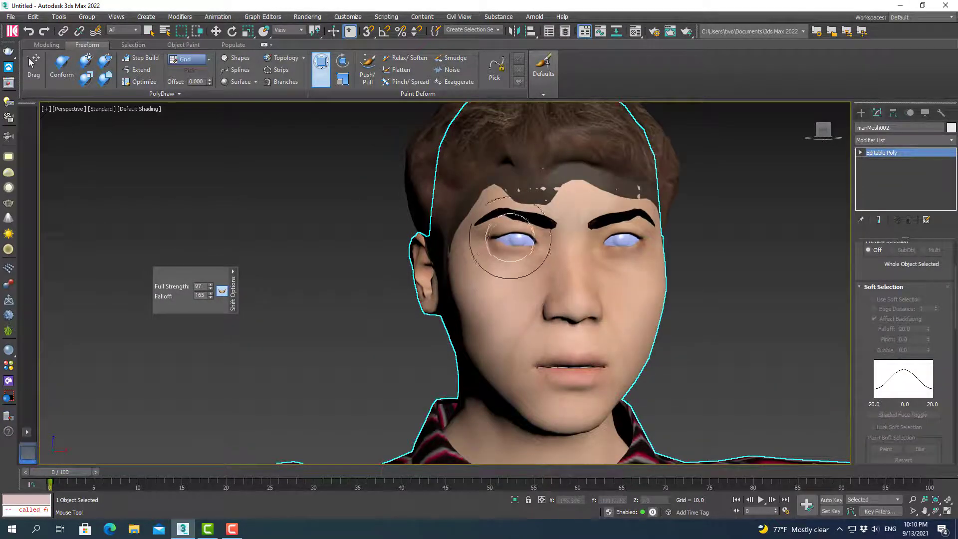
Zoom in on the face and push the brow and eyelids down over the eyes.
{"action": "scroll", "coordinate": [509, 245], "scroll_direction": "up", "scroll_amount": 3}
{"action": "scroll", "coordinate": [511, 250], "scroll_direction": "down", "scroll_amount": 4}
{"action": "scroll", "coordinate": [494, 237], "scroll_direction": "down", "scroll_amount": 2}
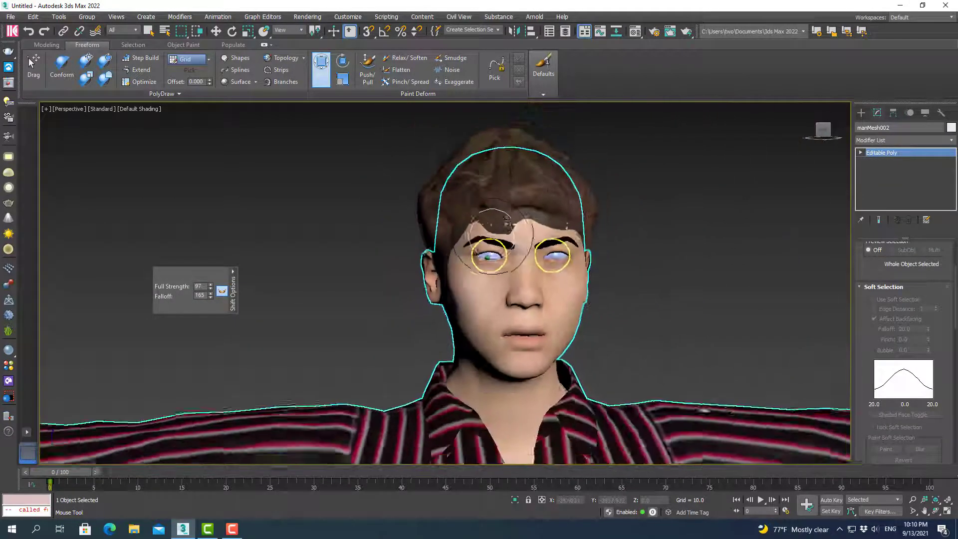
{"action": "scroll", "coordinate": [491, 234], "scroll_direction": "down", "scroll_amount": 3}
{"action": "scroll", "coordinate": [442, 192], "scroll_direction": "down", "scroll_amount": 1}
{"action": "scroll", "coordinate": [419, 167], "scroll_direction": "up", "scroll_amount": 1}
{"action": "scroll", "coordinate": [434, 193], "scroll_direction": "up", "scroll_amount": 2}
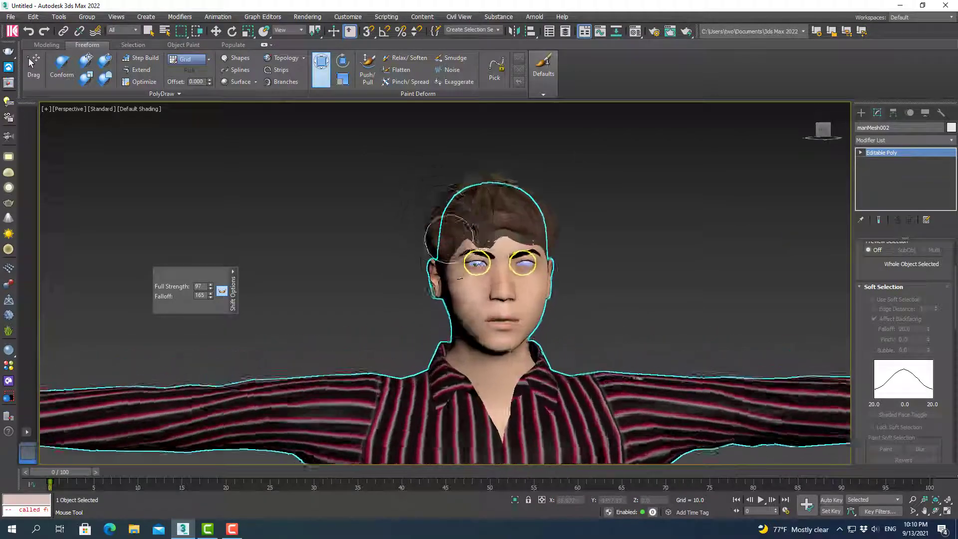
{"action": "scroll", "coordinate": [449, 238], "scroll_direction": "up", "scroll_amount": 2}
{"action": "scroll", "coordinate": [469, 265], "scroll_direction": "up", "scroll_amount": 5}
{"action": "scroll", "coordinate": [477, 279], "scroll_direction": "up", "scroll_amount": 2}
{"action": "scroll", "coordinate": [473, 283], "scroll_direction": "up", "scroll_amount": 1}
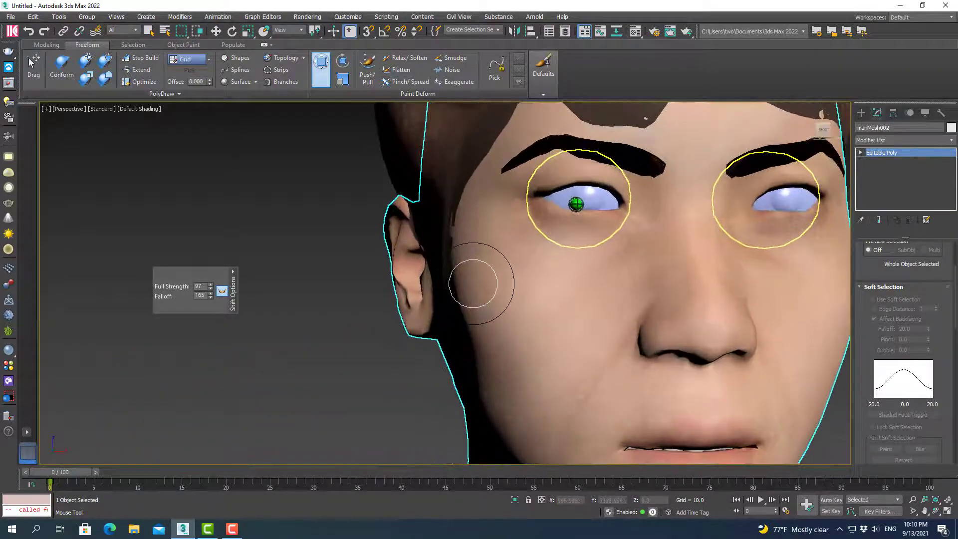
{"action": "scroll", "coordinate": [472, 283], "scroll_direction": "down", "scroll_amount": 4}
{"action": "scroll", "coordinate": [460, 269], "scroll_direction": "up", "scroll_amount": 2}
{"action": "scroll", "coordinate": [458, 276], "scroll_direction": "up", "scroll_amount": 1}
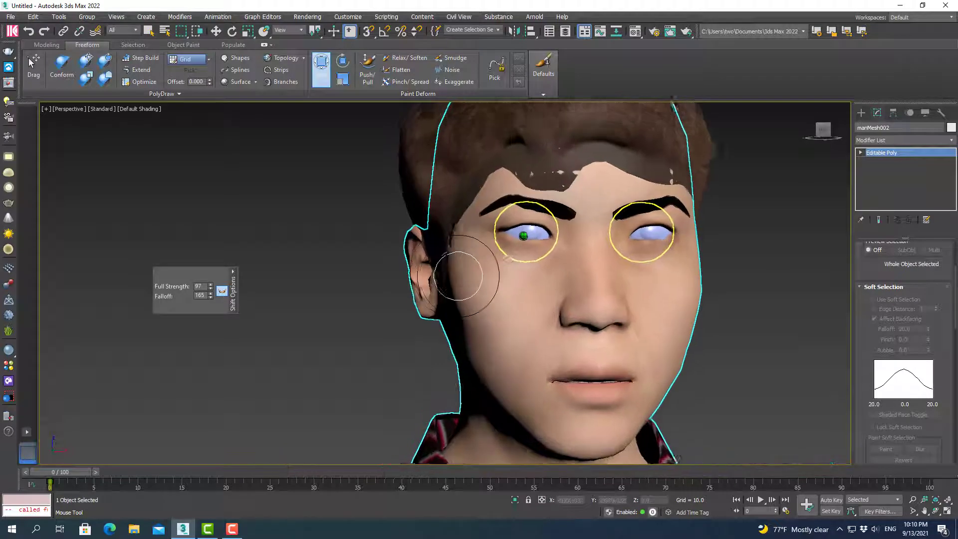
{"action": "scroll", "coordinate": [459, 277], "scroll_direction": "up", "scroll_amount": 1}
{"action": "scroll", "coordinate": [464, 277], "scroll_direction": "up", "scroll_amount": 3}
{"action": "scroll", "coordinate": [461, 278], "scroll_direction": "down", "scroll_amount": 4}
{"action": "scroll", "coordinate": [461, 278], "scroll_direction": "up", "scroll_amount": 2}
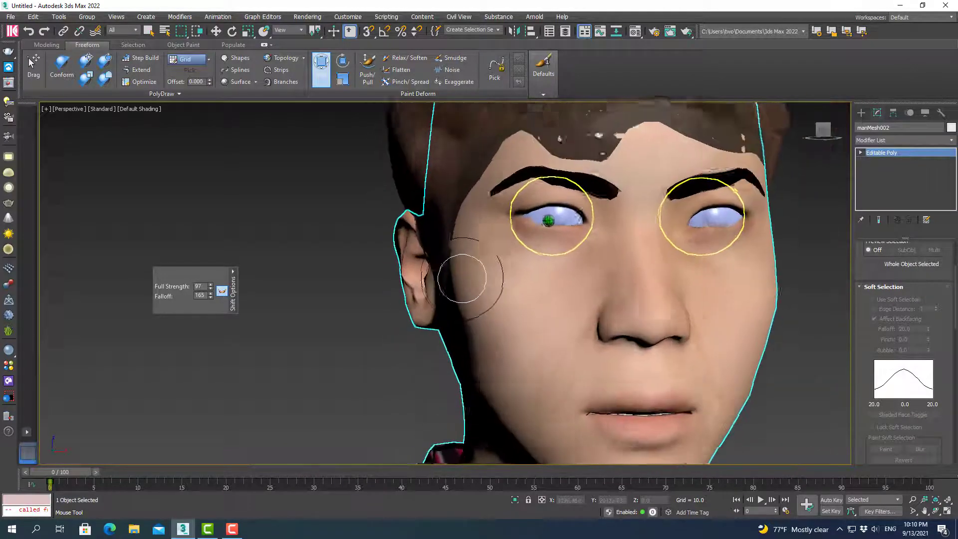
{"action": "scroll", "coordinate": [464, 277], "scroll_direction": "down", "scroll_amount": 1}
{"action": "scroll", "coordinate": [453, 284], "scroll_direction": "down", "scroll_amount": 3}
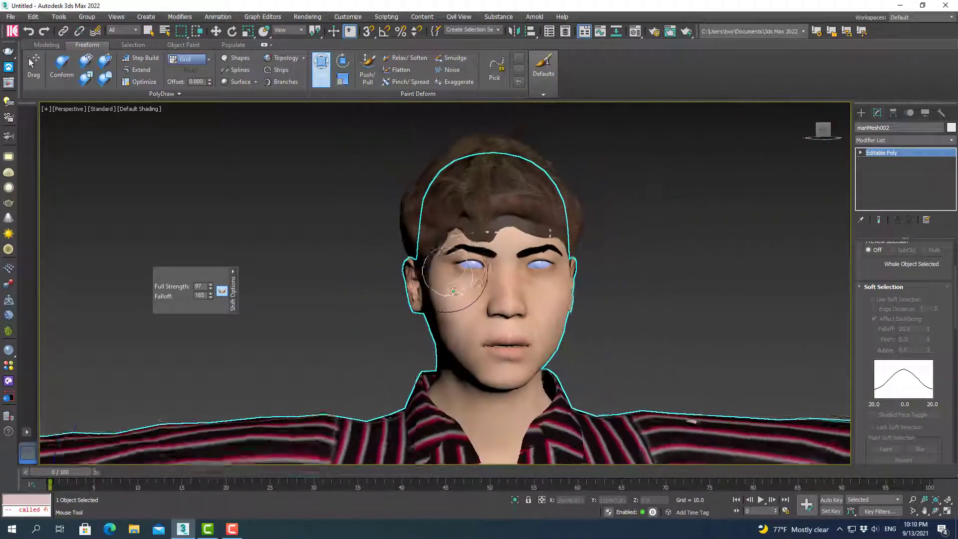
{"action": "scroll", "coordinate": [457, 285], "scroll_direction": "up", "scroll_amount": 1}
{"action": "scroll", "coordinate": [459, 293], "scroll_direction": "up", "scroll_amount": 1}
{"action": "scroll", "coordinate": [466, 306], "scroll_direction": "up", "scroll_amount": 2}
{"action": "scroll", "coordinate": [481, 299], "scroll_direction": "up", "scroll_amount": 1}
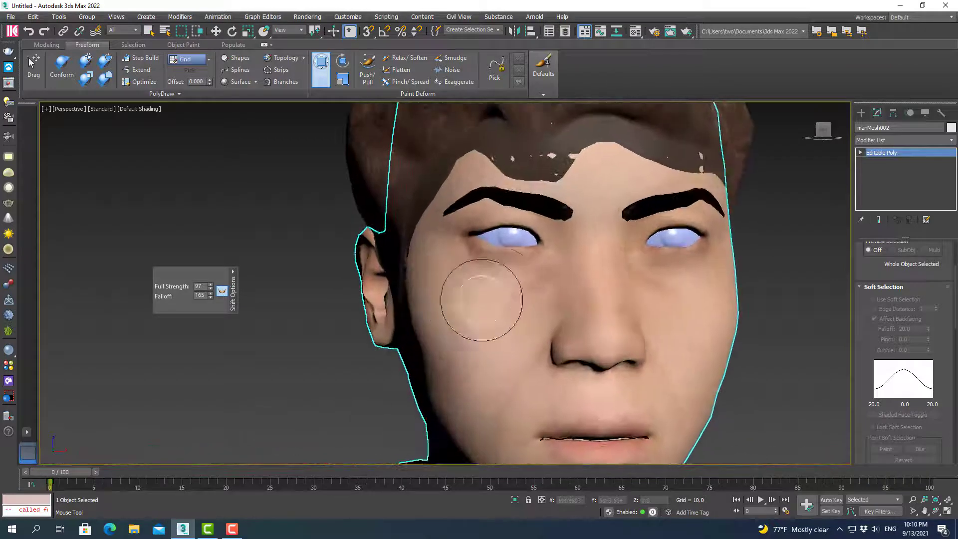
{"action": "mouse_move", "coordinate": [481, 299]}
{"action": "middle_mouse_down"}
{"action": "mouse_move", "coordinate": [484, 312]}
{"action": "mouse_move", "coordinate": [470, 324]}
{"action": "middle_mouse_up"}
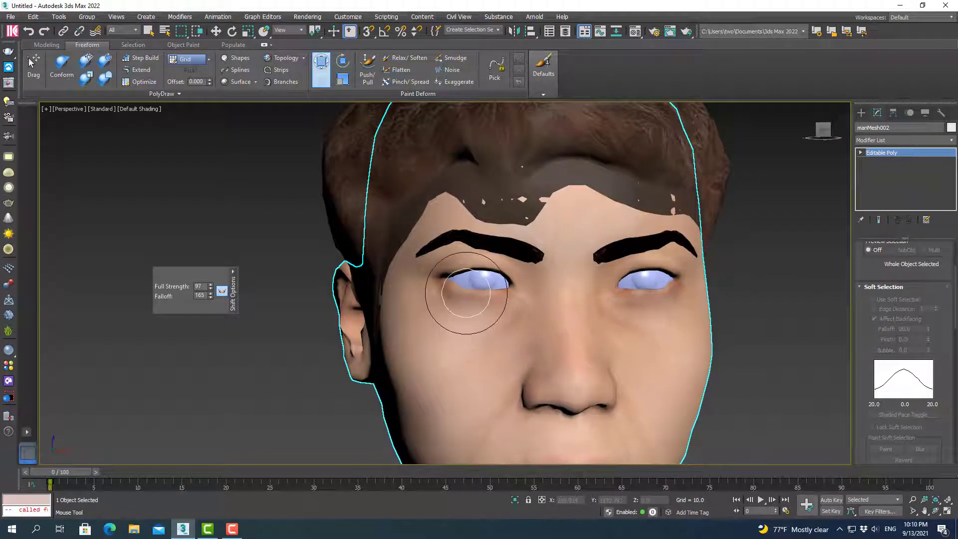
{"action": "scroll", "coordinate": [478, 319], "scroll_direction": "down", "scroll_amount": 3}
{"action": "scroll", "coordinate": [449, 310], "scroll_direction": "down", "scroll_amount": 2}
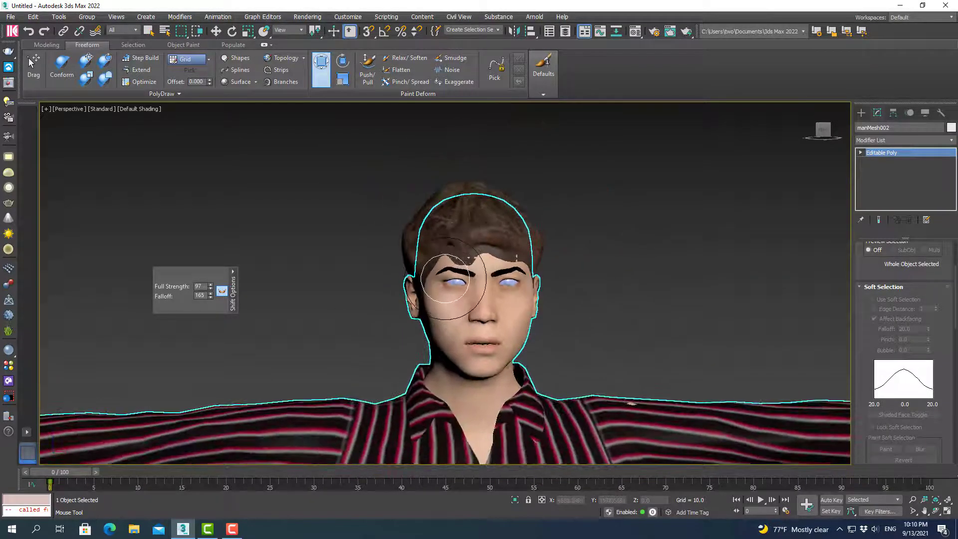
{"action": "mouse_move", "coordinate": [436, 254]}
{"action": "left_mouse_down"}
{"action": "mouse_move", "coordinate": [406, 181]}
{"action": "mouse_move", "coordinate": [426, 216]}
{"action": "left_mouse_up"}
Reshape the eyeball and eyelid area with further strokes over the left eye.
{"action": "scroll", "coordinate": [451, 277], "scroll_direction": "up", "scroll_amount": 3}
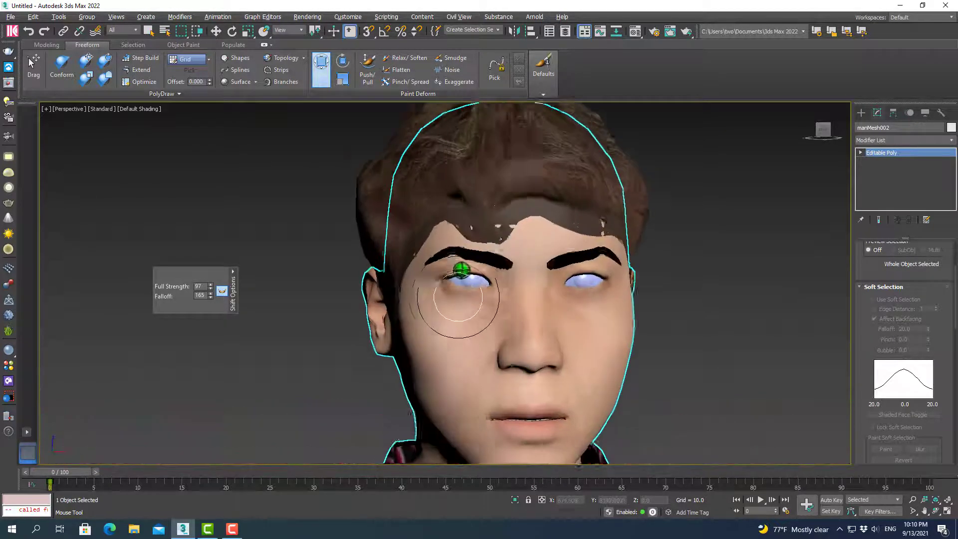
{"action": "scroll", "coordinate": [454, 289], "scroll_direction": "up", "scroll_amount": 4}
{"action": "scroll", "coordinate": [455, 309], "scroll_direction": "up", "scroll_amount": 1}
{"action": "scroll", "coordinate": [454, 321], "scroll_direction": "up", "scroll_amount": 1}
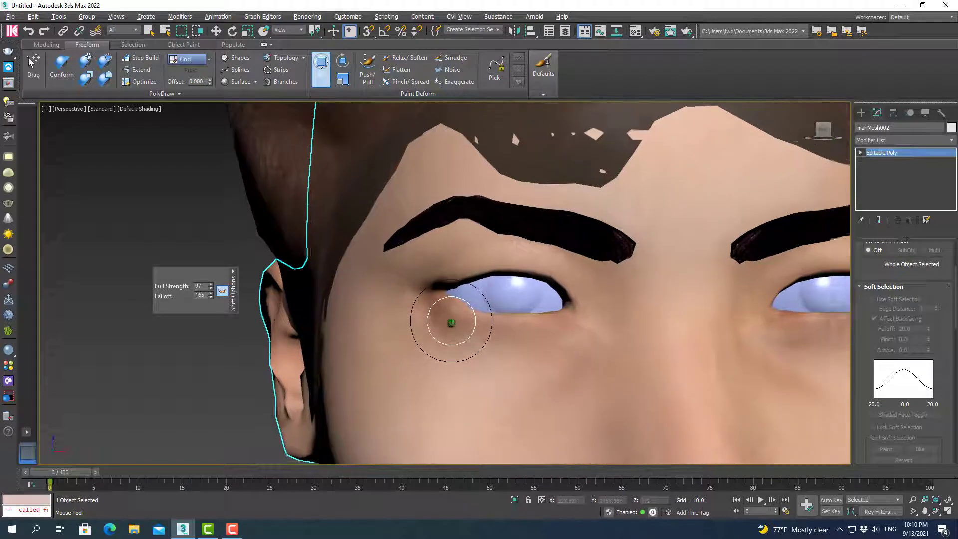
{"action": "scroll", "coordinate": [449, 309], "scroll_direction": "up", "scroll_amount": 1}
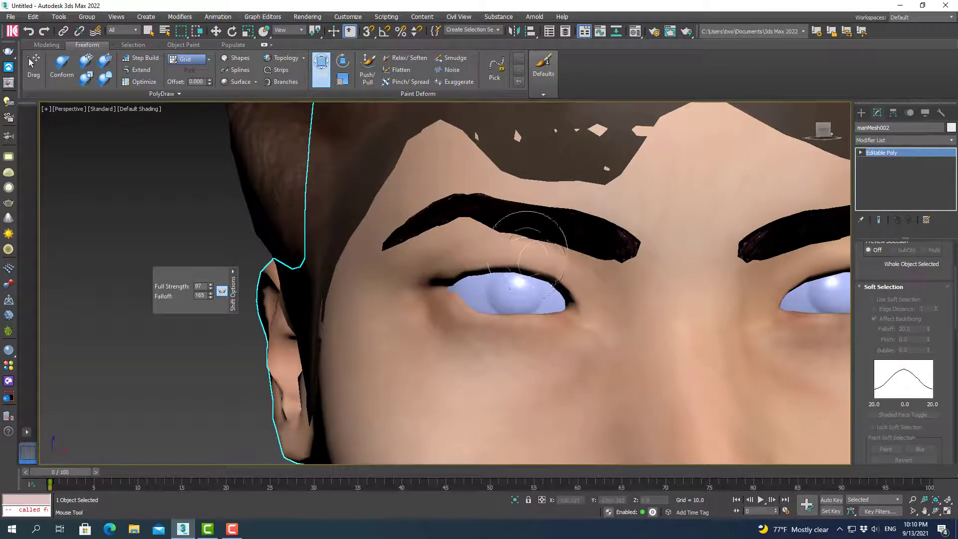
{"action": "mouse_move", "coordinate": [569, 282]}
{"action": "left_mouse_down"}
{"action": "mouse_move", "coordinate": [503, 260]}
{"action": "mouse_move", "coordinate": [474, 307]}
{"action": "mouse_move", "coordinate": [539, 329]}
{"action": "mouse_move", "coordinate": [548, 359]}
{"action": "left_mouse_up"}
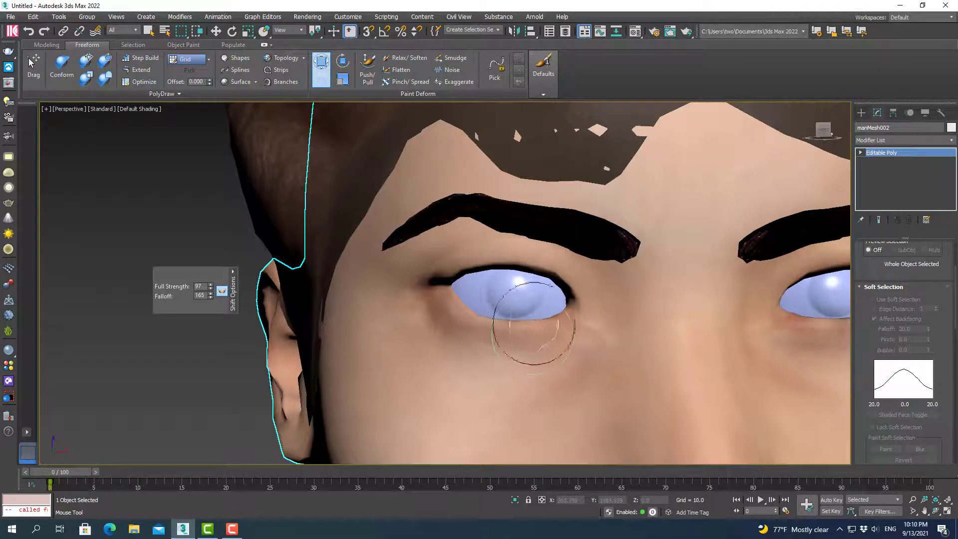
{"action": "scroll", "coordinate": [549, 358], "scroll_direction": "down", "scroll_amount": 3}
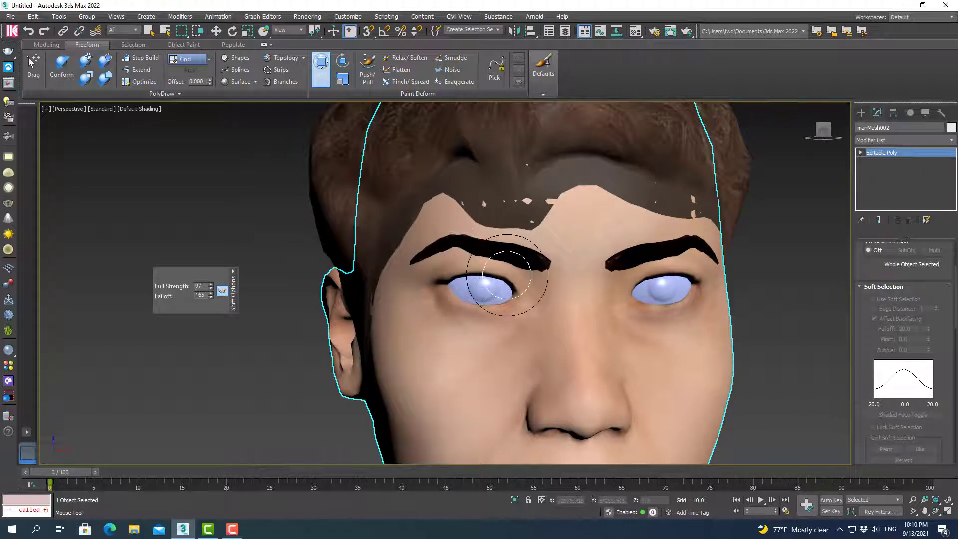
{"action": "mouse_move", "coordinate": [507, 275]}
{"action": "left_mouse_down"}
{"action": "mouse_move", "coordinate": [467, 266]}
{"action": "mouse_move", "coordinate": [500, 272]}
{"action": "mouse_move", "coordinate": [469, 281]}
{"action": "left_mouse_up"}
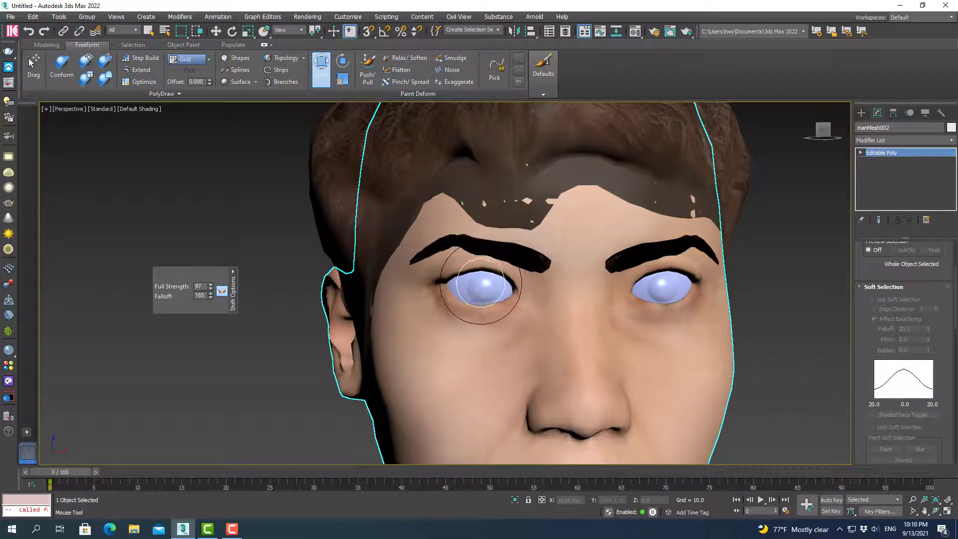
Orbit around the head, then pan out to frame all the characters.
{"action": "mouse_move", "coordinate": [498, 306]}
{"action": "middle_mouse_down", "text": "alt"}
{"action": "mouse_move", "coordinate": [485, 342]}
{"action": "mouse_move", "coordinate": [495, 319]}
{"action": "middle_mouse_up", "text": "alt"}
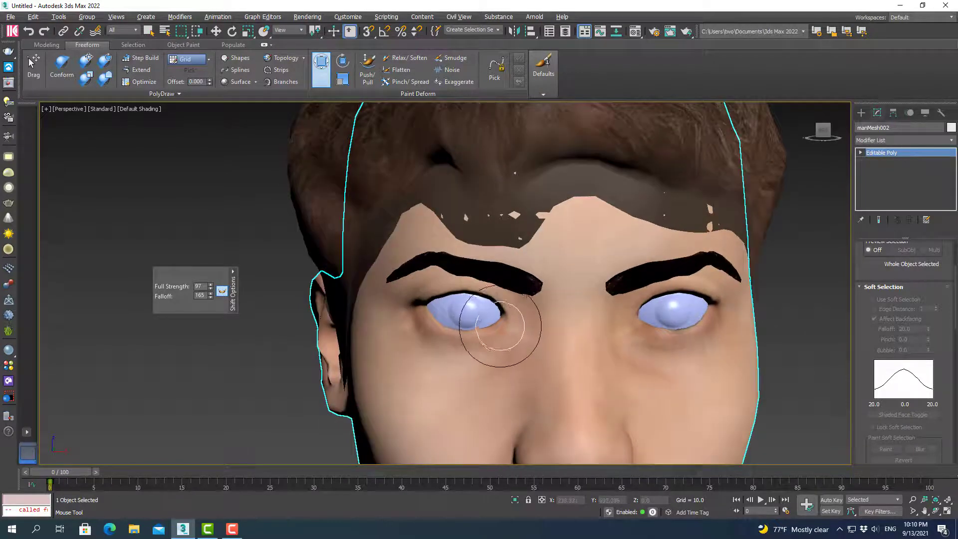
{"action": "scroll", "coordinate": [496, 325], "scroll_direction": "down", "scroll_amount": 5}
{"action": "scroll", "coordinate": [460, 294], "scroll_direction": "up", "scroll_amount": 2}
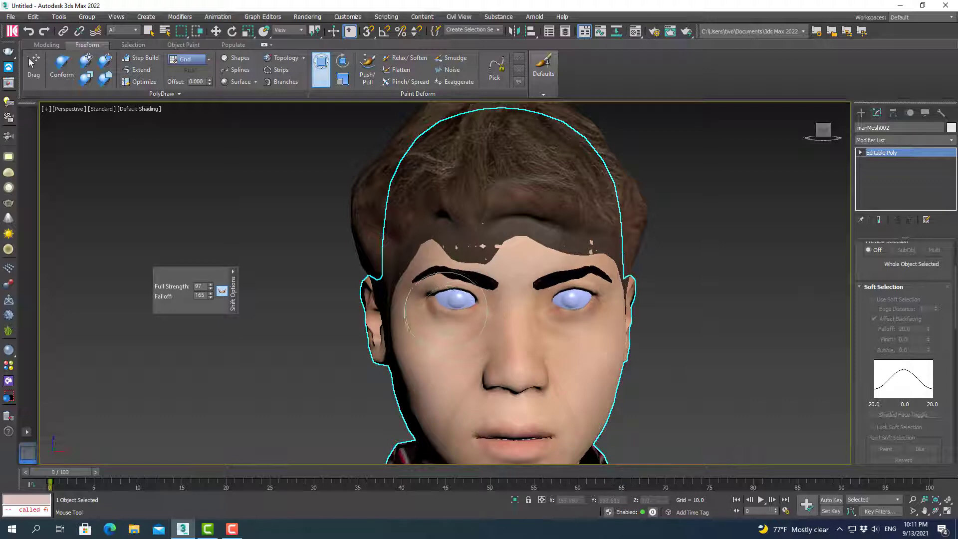
{"action": "scroll", "coordinate": [553, 320], "scroll_direction": "down", "scroll_amount": 3}
{"action": "scroll", "coordinate": [553, 320], "scroll_direction": "down", "scroll_amount": 2}
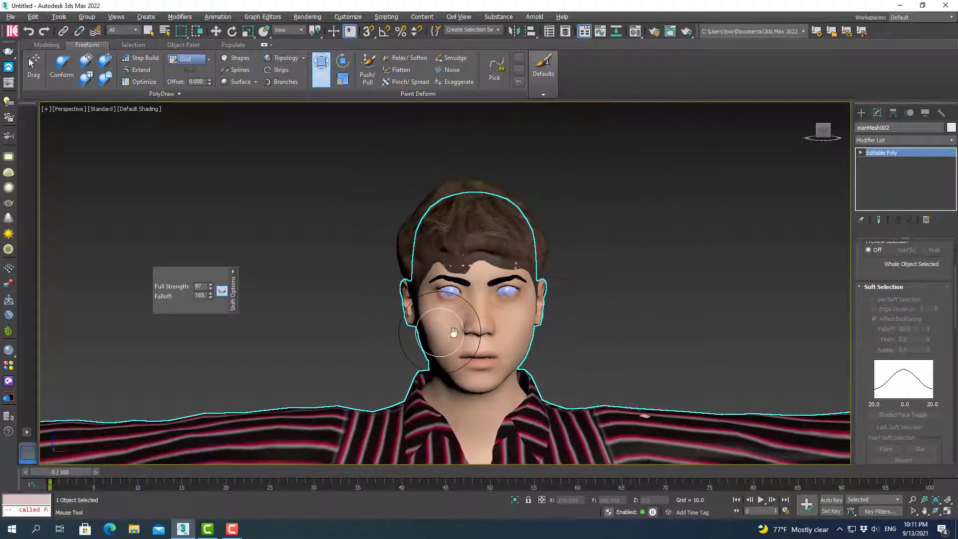
{"action": "middle_click_drag", "start_coordinate": [349, 309], "coordinate": [549, 309]}
{"action": "scroll", "coordinate": [499, 299], "scroll_direction": "down", "scroll_amount": 4}
{"action": "mouse_move", "coordinate": [249, 293]}
{"action": "middle_mouse_down"}
{"action": "mouse_move", "coordinate": [680, 285]}
{"action": "mouse_move", "coordinate": [349, 280]}
{"action": "middle_mouse_up"}
Select manMesh and pick manMesh002 from the scene as Morpher channel 2's target.
{"action": "left_click", "coordinate": [217, 31]}
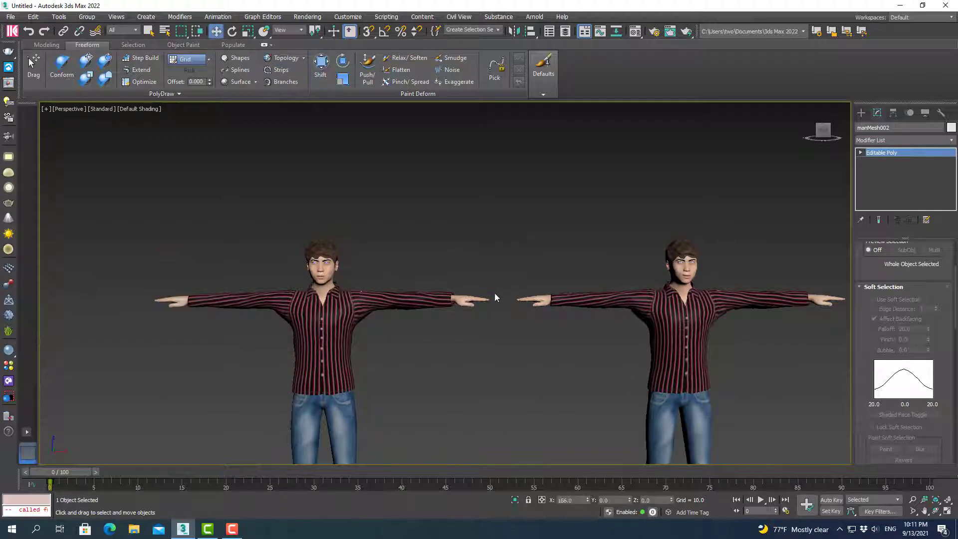
{"action": "left_click", "coordinate": [322, 349]}
{"action": "middle_click_drag", "start_coordinate": [549, 333], "coordinate": [481, 345]}
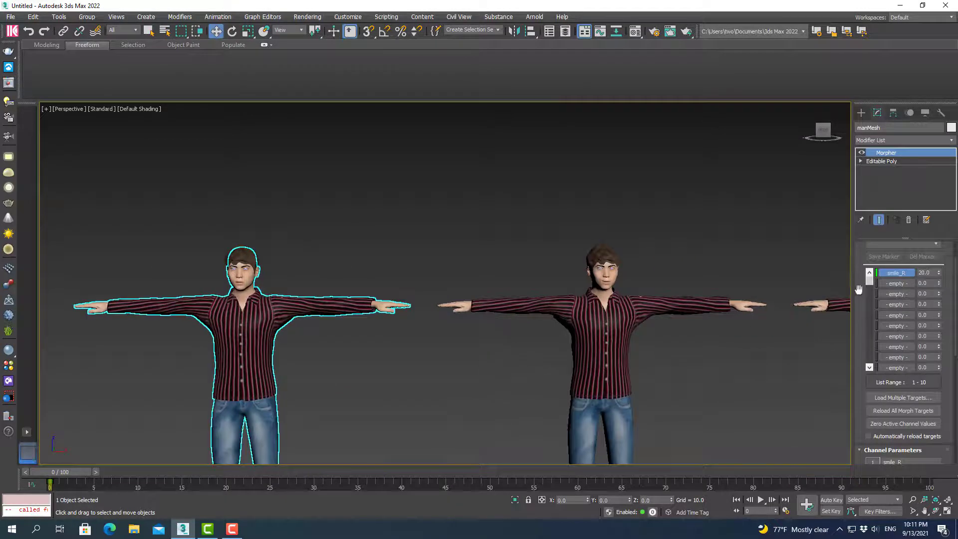
{"action": "right_click", "coordinate": [897, 284]}
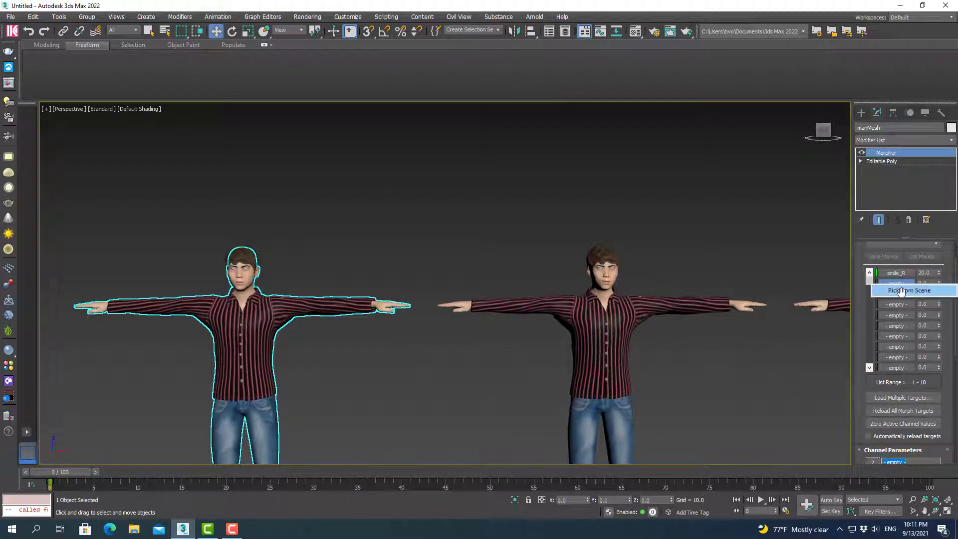
{"action": "left_click", "coordinate": [902, 290]}
{"action": "middle_click_drag", "start_coordinate": [424, 343], "coordinate": [493, 342]}
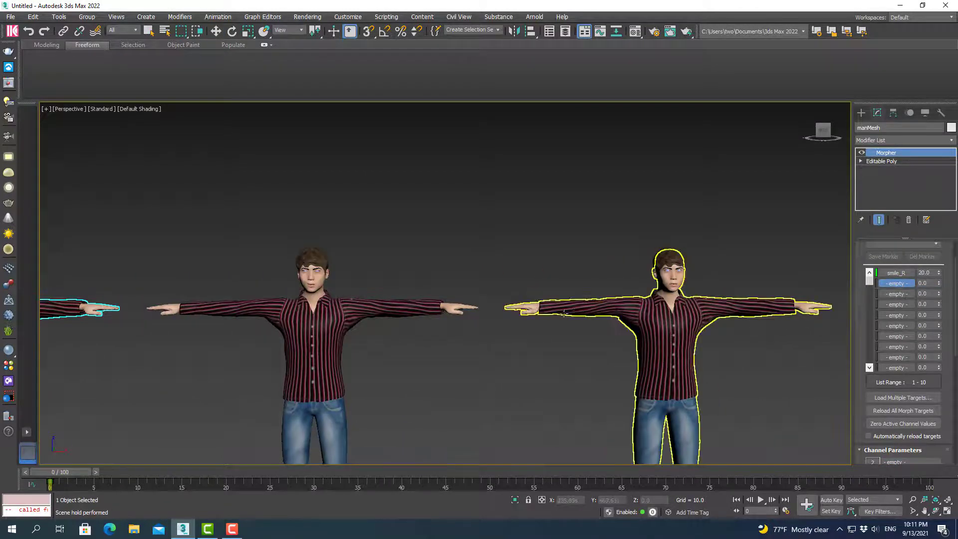
{"action": "left_click", "coordinate": [558, 308]}
Reset the manMesh002 channel to 0.0 and rename it eye_open.
{"action": "key", "text": "z"}
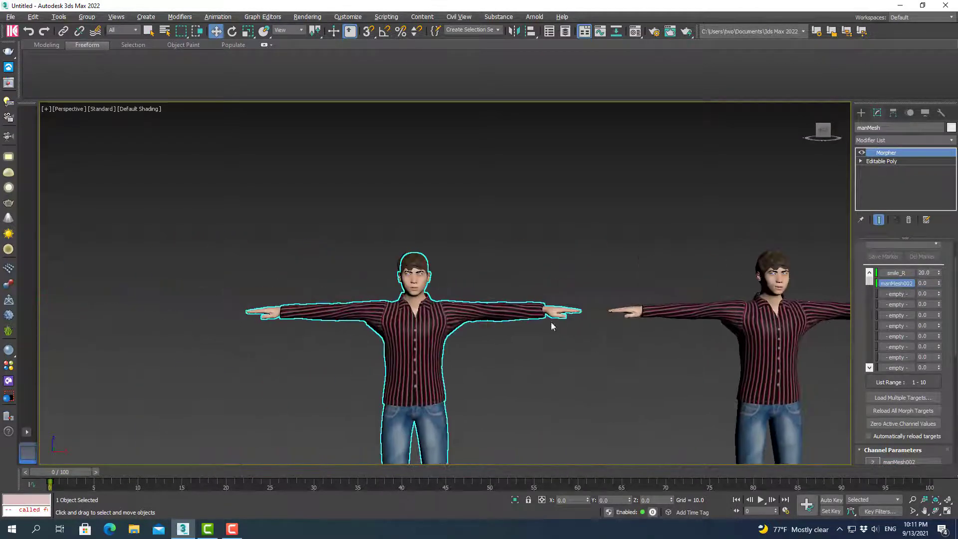
{"action": "right_click", "coordinate": [938, 283]}
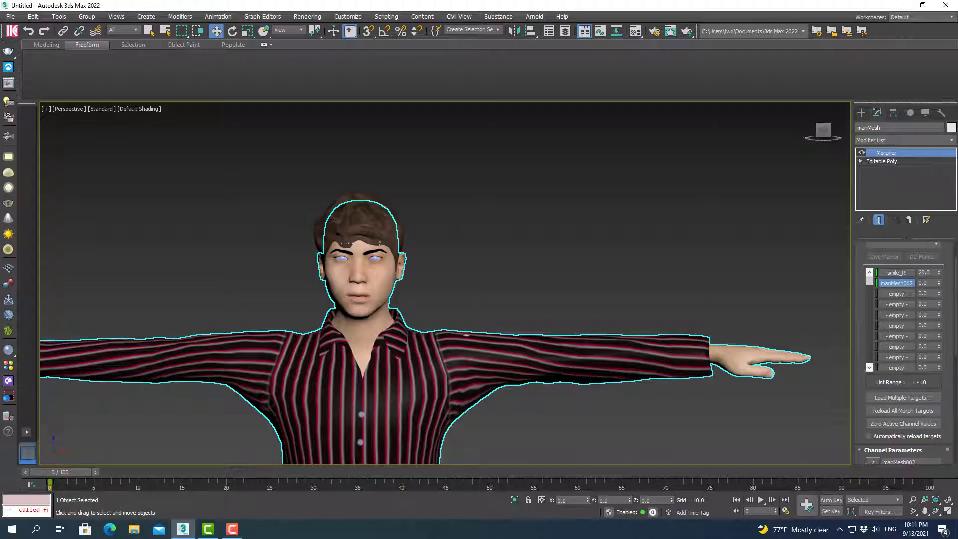
{"action": "scroll", "coordinate": [956, 307], "scroll_direction": "down", "scroll_amount": 1}
{"action": "scroll", "coordinate": [956, 306], "scroll_direction": "down", "scroll_amount": 4}
{"action": "scroll", "coordinate": [956, 307], "scroll_direction": "down", "scroll_amount": 4}
{"action": "scroll", "coordinate": [956, 306], "scroll_direction": "down", "scroll_amount": 4}
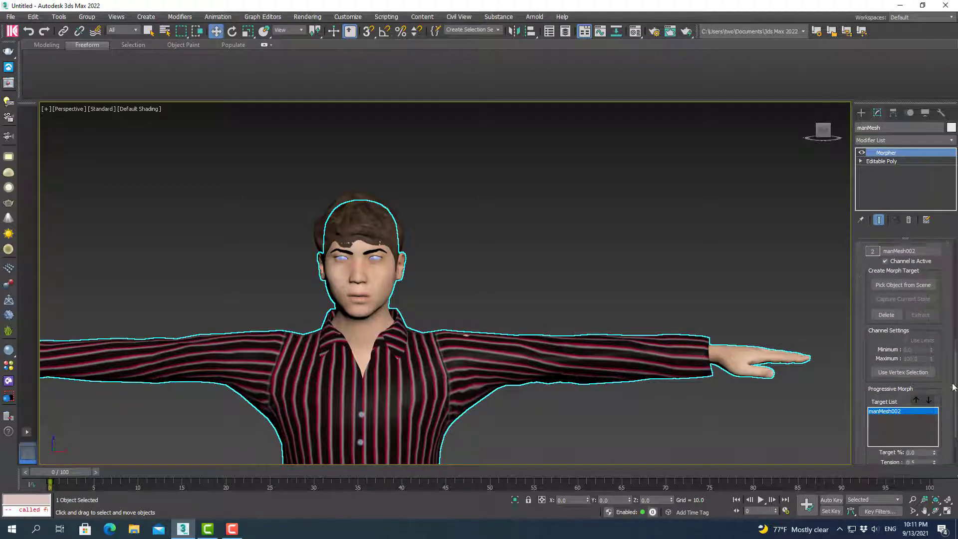
{"action": "scroll", "coordinate": [956, 307], "scroll_direction": "down", "scroll_amount": 3}
{"action": "scroll", "coordinate": [956, 366], "scroll_direction": "down", "scroll_amount": 5}
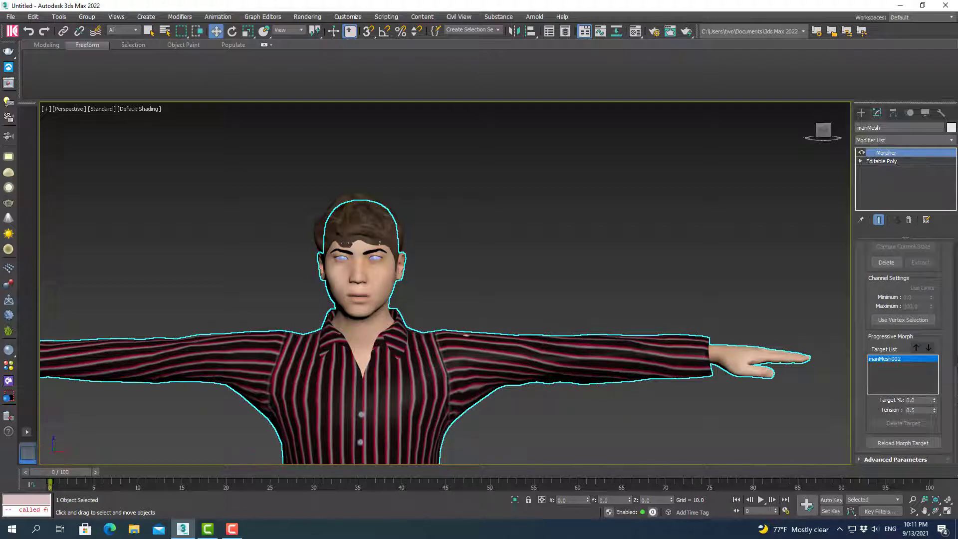
{"action": "left_click_drag", "start_coordinate": [957, 375], "coordinate": [948, 321]}
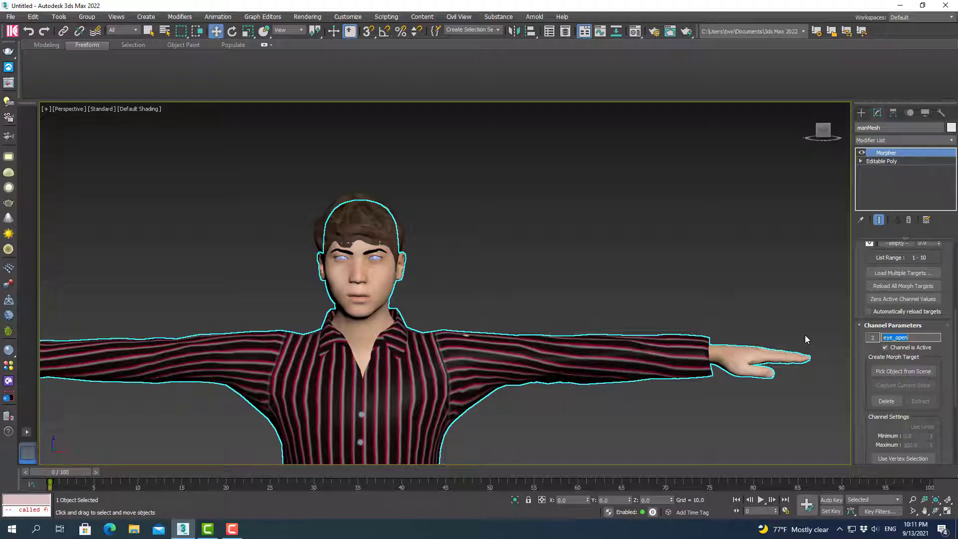
{"action": "middle_click_drag", "start_coordinate": [739, 307], "coordinate": [448, 319]}
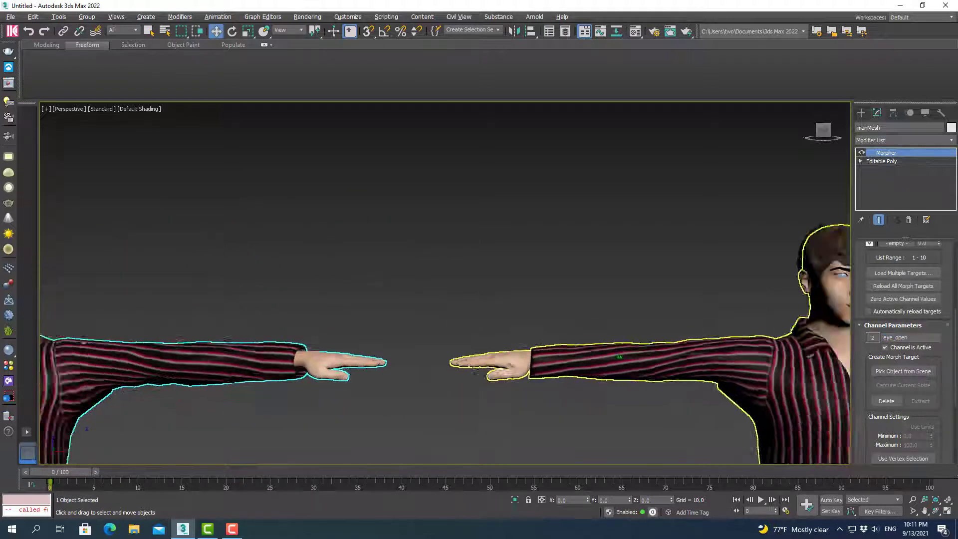
Delete the copy manMesh001 along with its leftover head.
{"action": "scroll", "coordinate": [449, 318], "scroll_direction": "down", "scroll_amount": 4}
{"action": "left_click", "coordinate": [608, 345]}
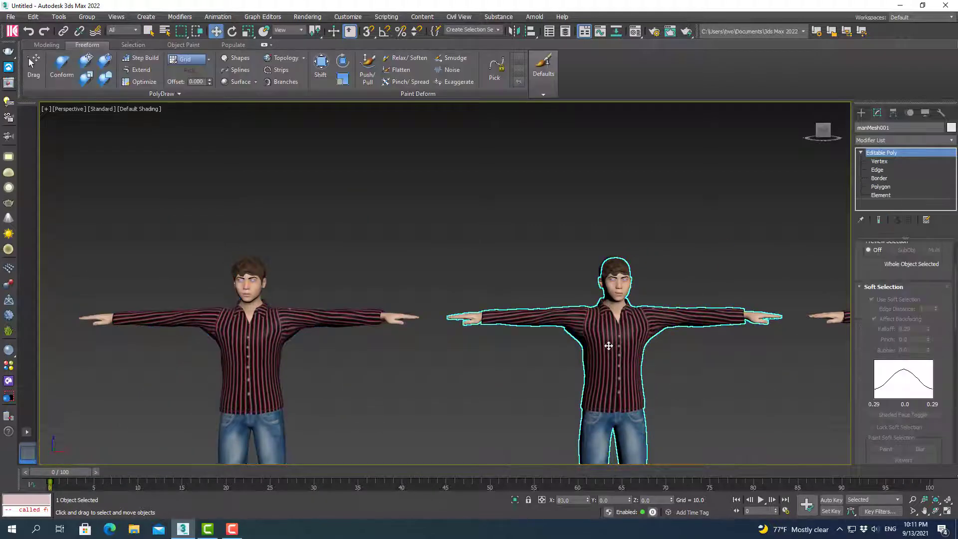
{"action": "key", "text": "Delete"}
{"action": "left_click", "coordinate": [608, 267]}
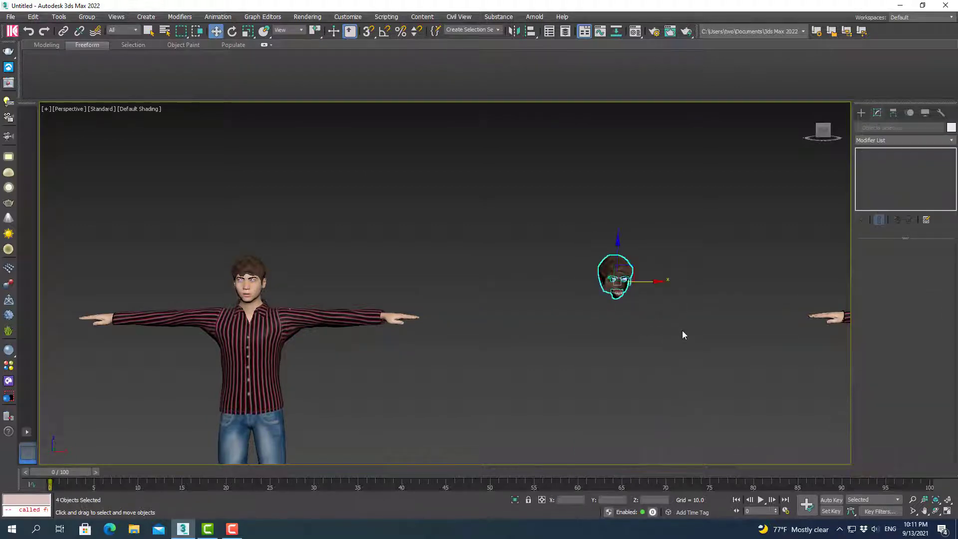
{"action": "key", "text": "Delete"}
Box-select the middle character copy and delete it.
{"action": "middle_click_drag", "start_coordinate": [674, 342], "coordinate": [402, 325]}
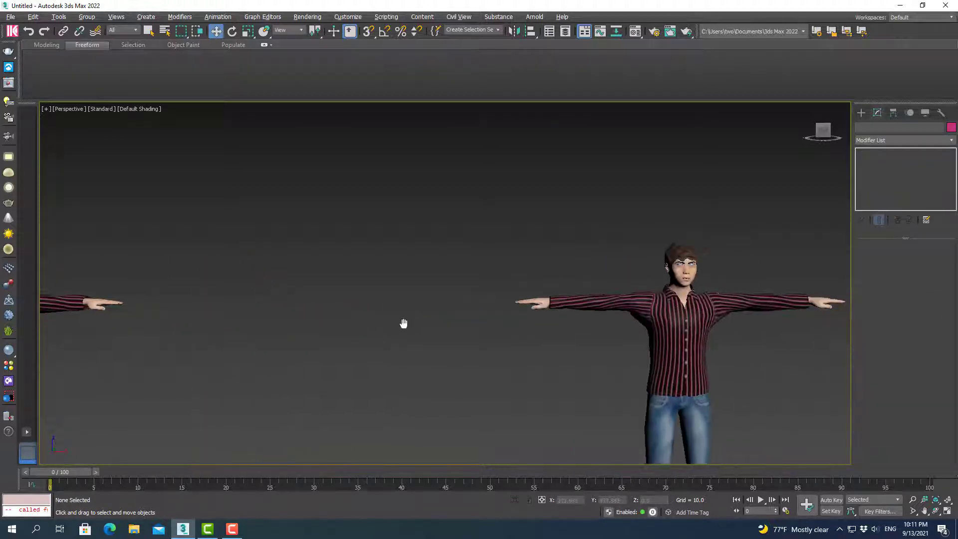
{"action": "scroll", "coordinate": [497, 198], "scroll_direction": "down", "scroll_amount": 4}
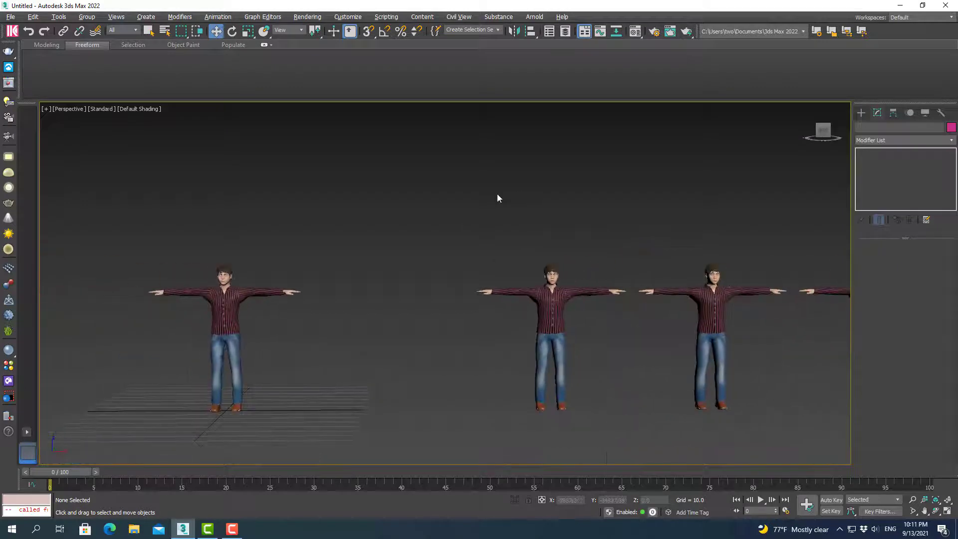
{"action": "left_click_drag", "start_coordinate": [621, 454], "coordinate": [626, 455]}
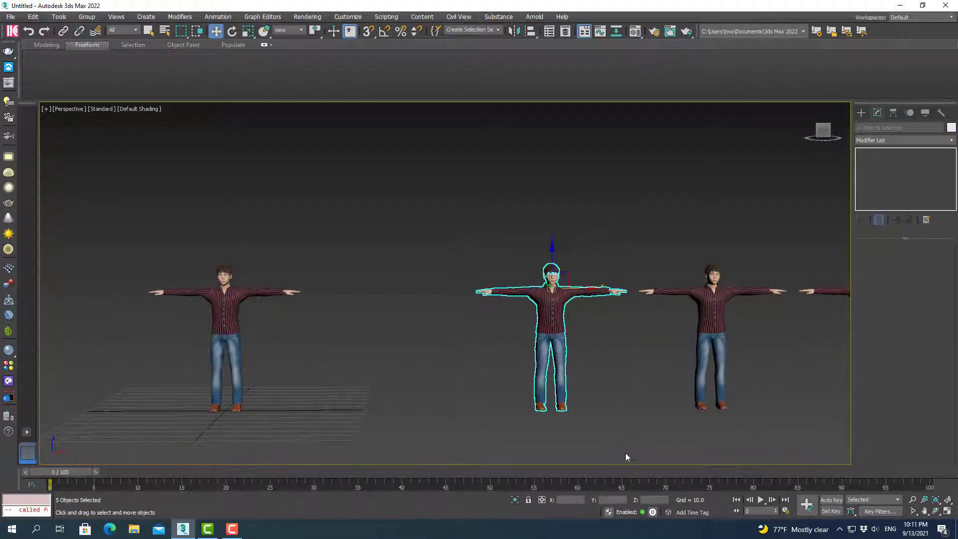
{"action": "key", "text": "Delete"}
Reselect the base character manMesh to show its Morpher channels.
{"action": "middle_click_drag", "start_coordinate": [370, 367], "coordinate": [538, 340]}
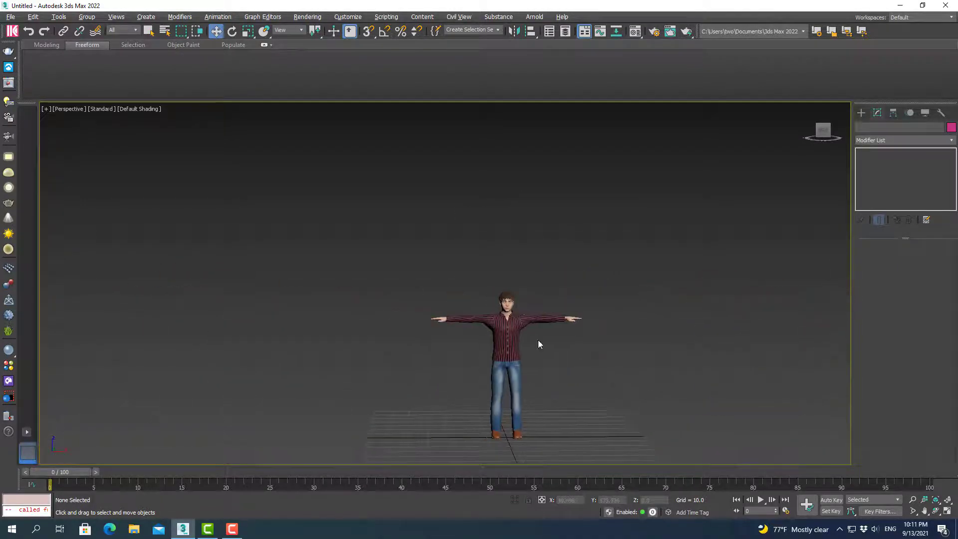
{"action": "mouse_move", "coordinate": [445, 282]}
{"action": "middle_mouse_down"}
{"action": "mouse_move", "coordinate": [624, 350]}
{"action": "mouse_move", "coordinate": [571, 322]}
{"action": "middle_mouse_up"}
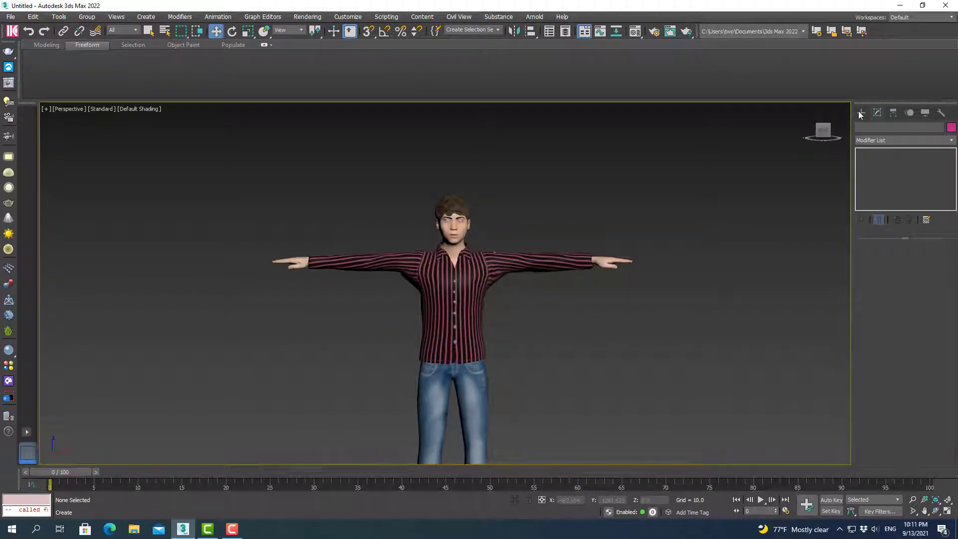
{"action": "left_click", "coordinate": [860, 113]}
{"action": "left_click", "coordinate": [877, 113]}
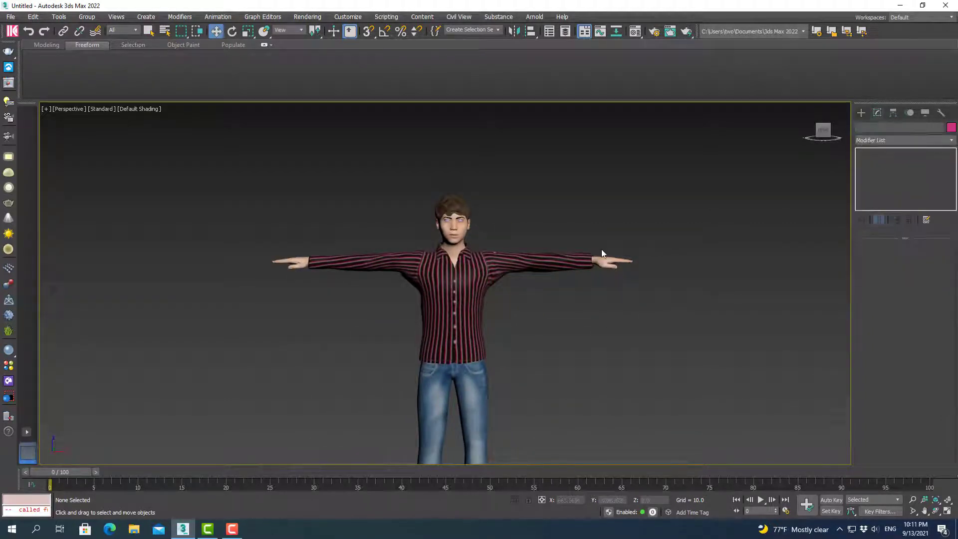
{"action": "left_click", "coordinate": [603, 264]}
Test the eye_open Morpher channel by entering 20, then raising it to open the eyes.
{"action": "scroll", "coordinate": [599, 273], "scroll_direction": "up", "scroll_amount": 1}
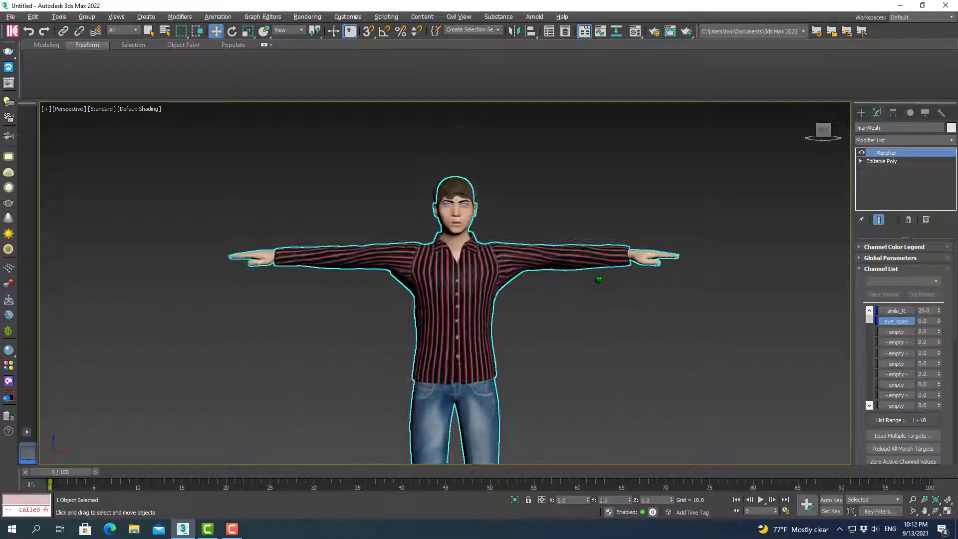
{"action": "scroll", "coordinate": [804, 327], "scroll_direction": "up", "scroll_amount": 2}
{"action": "scroll", "coordinate": [659, 345], "scroll_direction": "up", "scroll_amount": 2}
{"action": "scroll", "coordinate": [658, 344], "scroll_direction": "up", "scroll_amount": 2}
{"action": "type", "text": "100"}
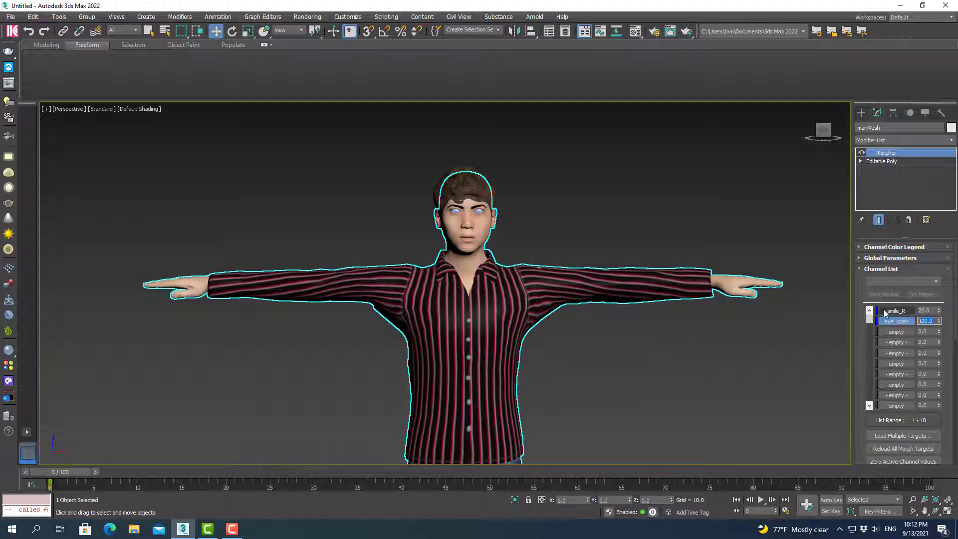
{"action": "type", "text": "200"}
{"action": "key", "text": "Return"}
{"action": "scroll", "coordinate": [569, 269], "scroll_direction": "up", "scroll_amount": 5}
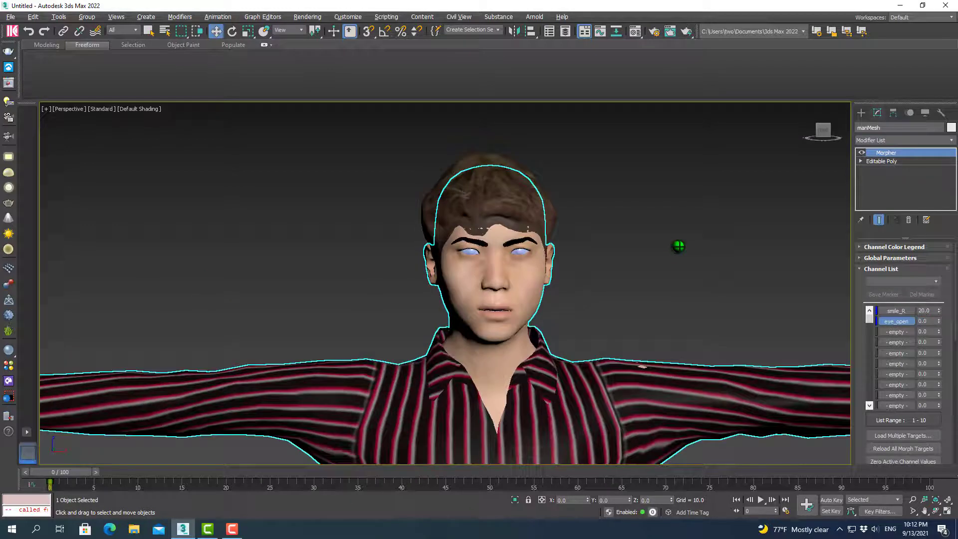
{"action": "left_click", "coordinate": [940, 319]}
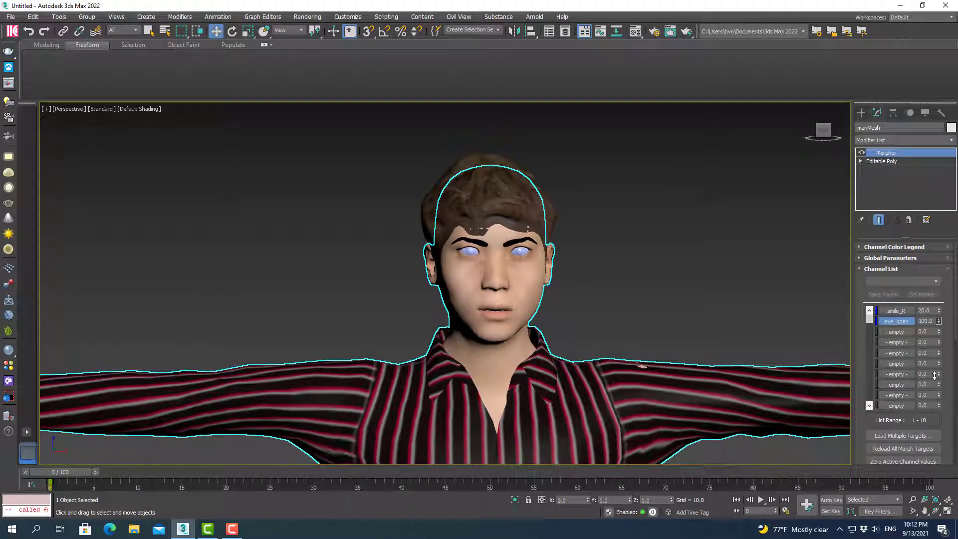
Drag smile_R up to 100 so the base character smiles fully.
{"action": "left_click_drag", "start_coordinate": [938, 310], "coordinate": [923, 235]}
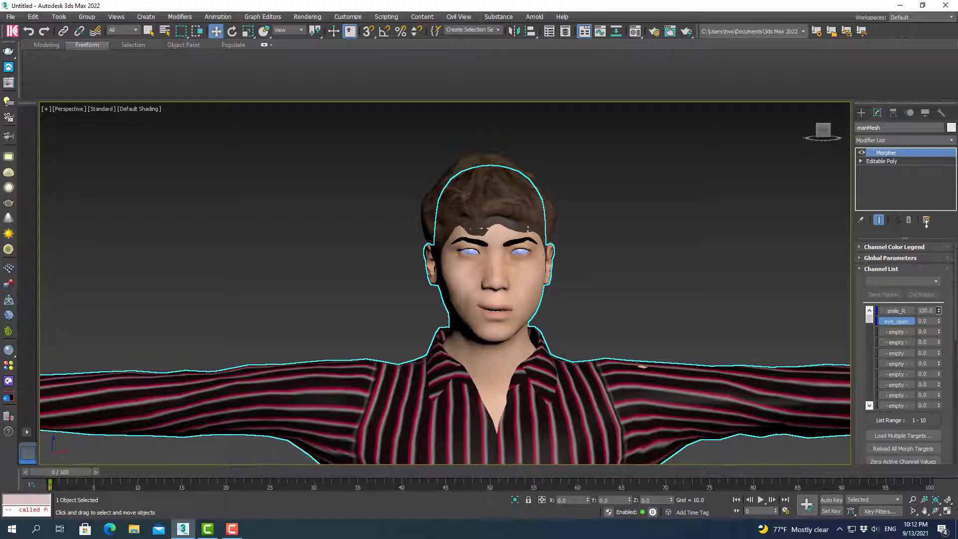
{"action": "middle_click_drag", "start_coordinate": [634, 320], "coordinate": [550, 352]}
{"action": "scroll", "coordinate": [635, 318], "scroll_direction": "down", "scroll_amount": 5}
{"action": "mouse_move", "coordinate": [635, 319]}
{"action": "middle_mouse_down"}
{"action": "mouse_move", "coordinate": [354, 329]}
{"action": "mouse_move", "coordinate": [388, 352]}
{"action": "middle_mouse_up"}
{"action": "scroll", "coordinate": [388, 351], "scroll_direction": "down", "scroll_amount": 5}
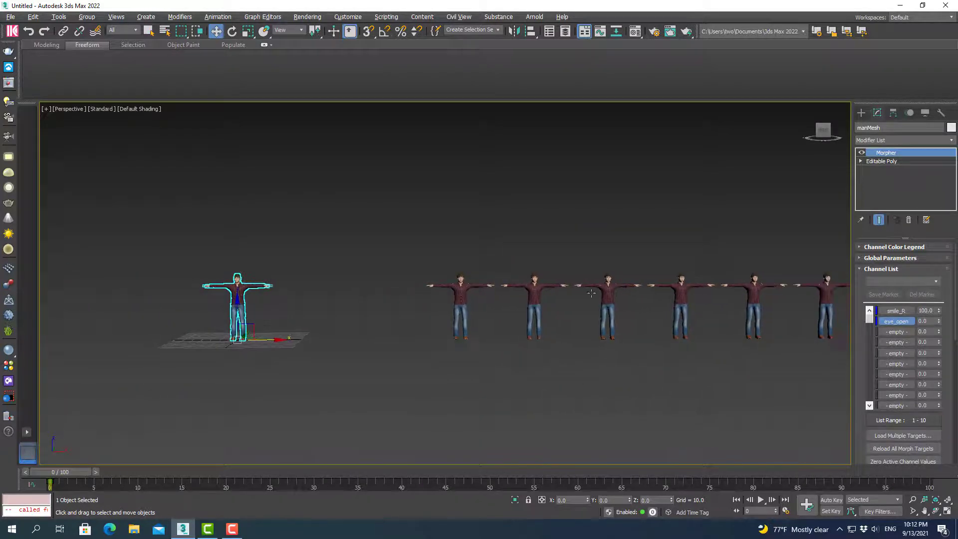
Zoom in on the row of copies and select the first copy, manMesh003, to sculpt.
{"action": "mouse_move", "coordinate": [667, 326]}
{"action": "middle_mouse_down"}
{"action": "mouse_move", "coordinate": [745, 326]}
{"action": "mouse_move", "coordinate": [696, 334]}
{"action": "middle_mouse_up"}
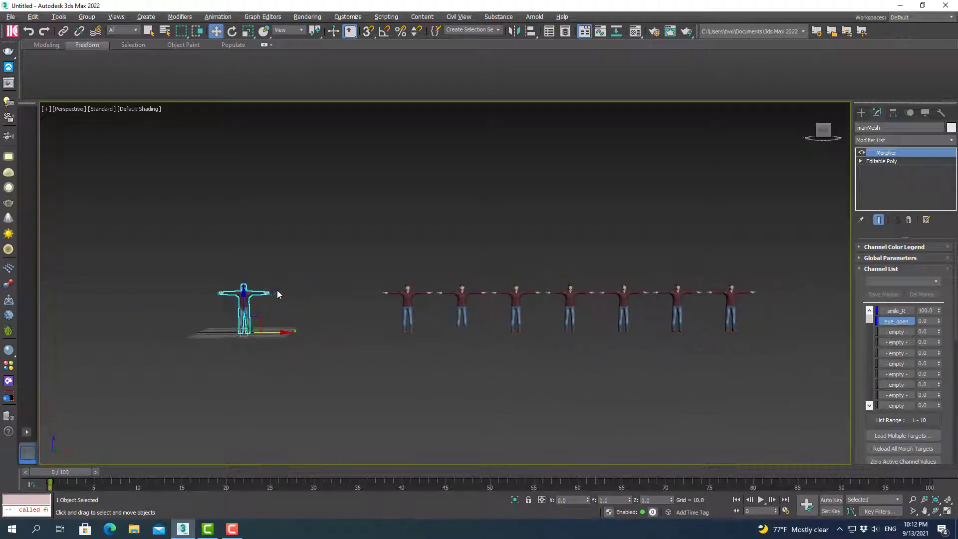
{"action": "scroll", "coordinate": [277, 295], "scroll_direction": "up", "scroll_amount": 2}
{"action": "scroll", "coordinate": [281, 314], "scroll_direction": "up", "scroll_amount": 2}
{"action": "middle_click_drag", "start_coordinate": [280, 314], "coordinate": [315, 312]}
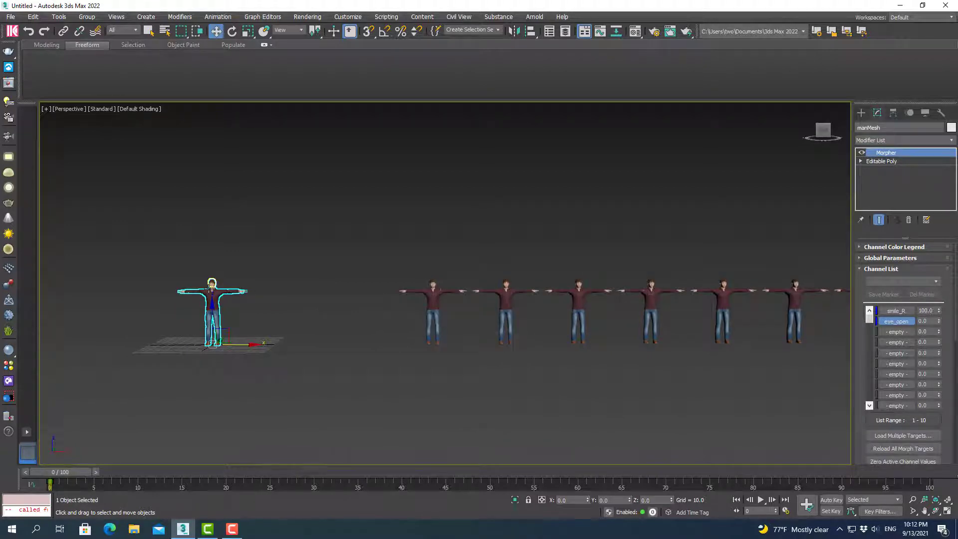
{"action": "scroll", "coordinate": [408, 278], "scroll_direction": "up", "scroll_amount": 1}
{"action": "scroll", "coordinate": [408, 277], "scroll_direction": "up", "scroll_amount": 2}
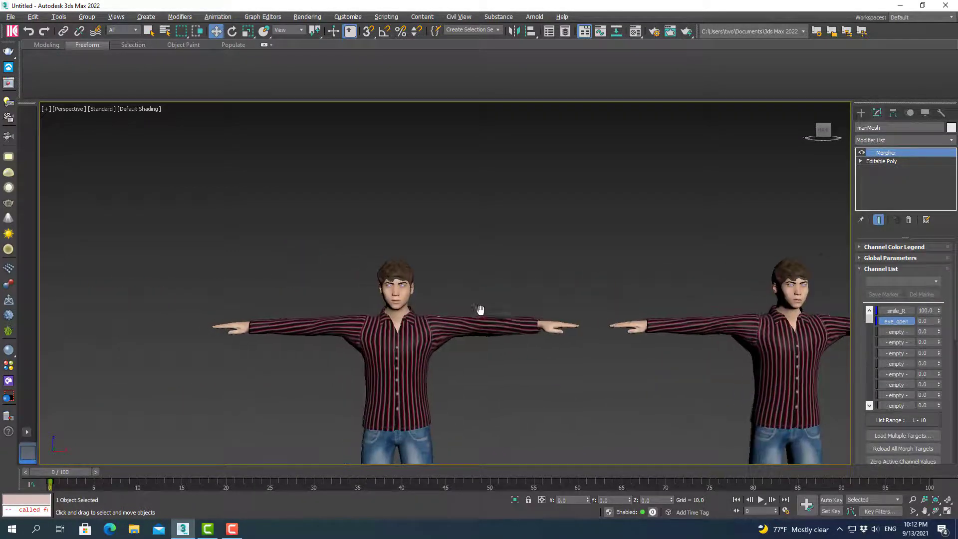
{"action": "middle_click_drag", "start_coordinate": [439, 289], "coordinate": [499, 287]}
{"action": "scroll", "coordinate": [499, 287], "scroll_direction": "up", "scroll_amount": 2}
{"action": "scroll", "coordinate": [519, 295], "scroll_direction": "up", "scroll_amount": 3}
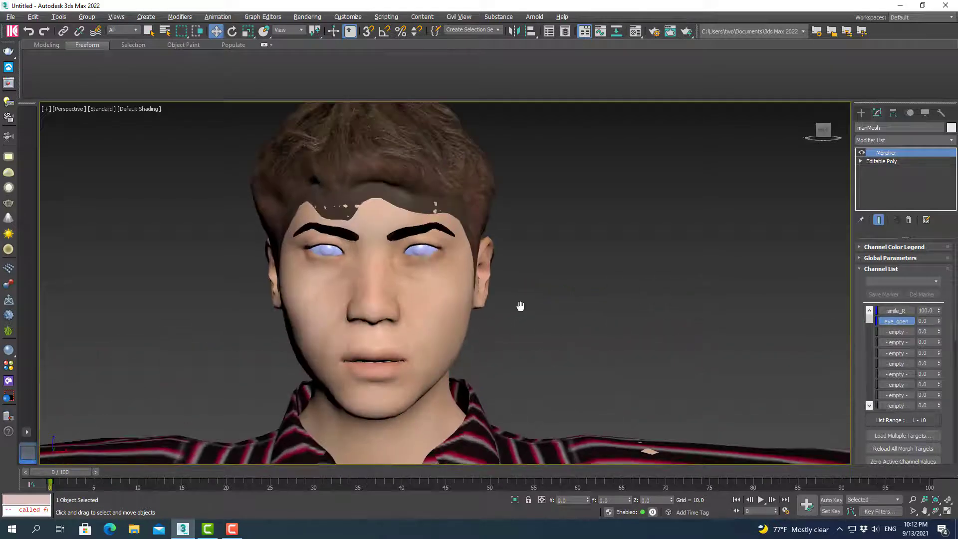
{"action": "scroll", "coordinate": [539, 294], "scroll_direction": "up", "scroll_amount": 1}
{"action": "left_click", "coordinate": [519, 281]}
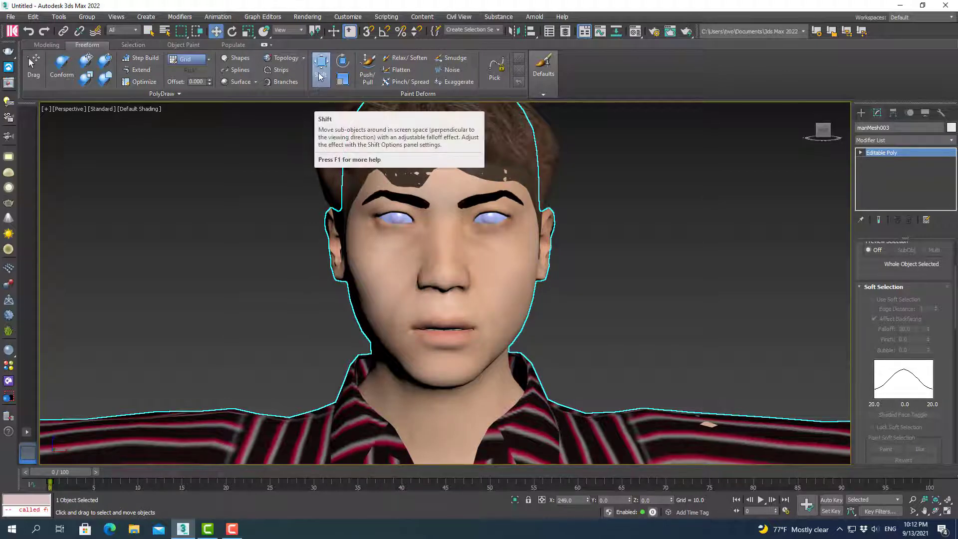
{"action": "mouse_move", "coordinate": [322, 61]}
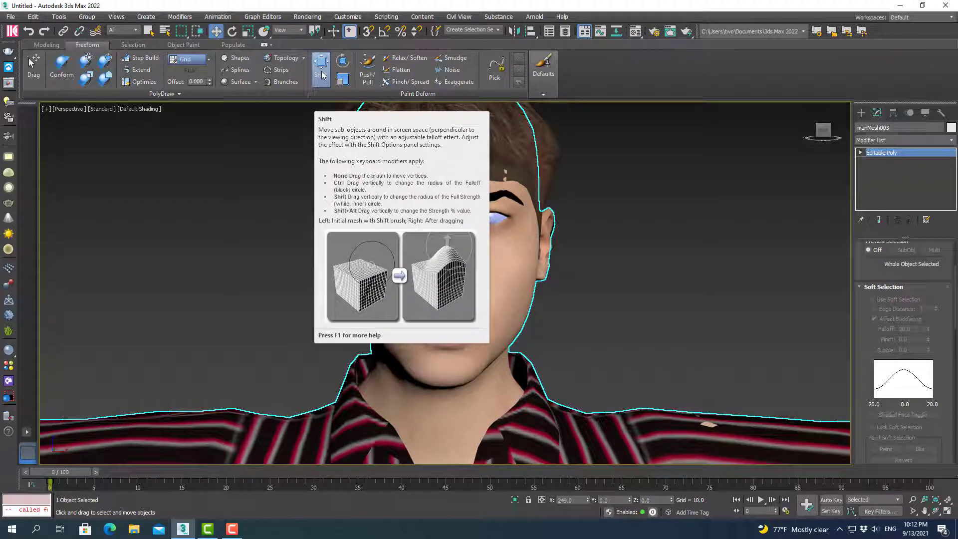
Activate the Freeform Shift brush and adjust it over manMesh003's face.
{"action": "left_click", "coordinate": [322, 70]}
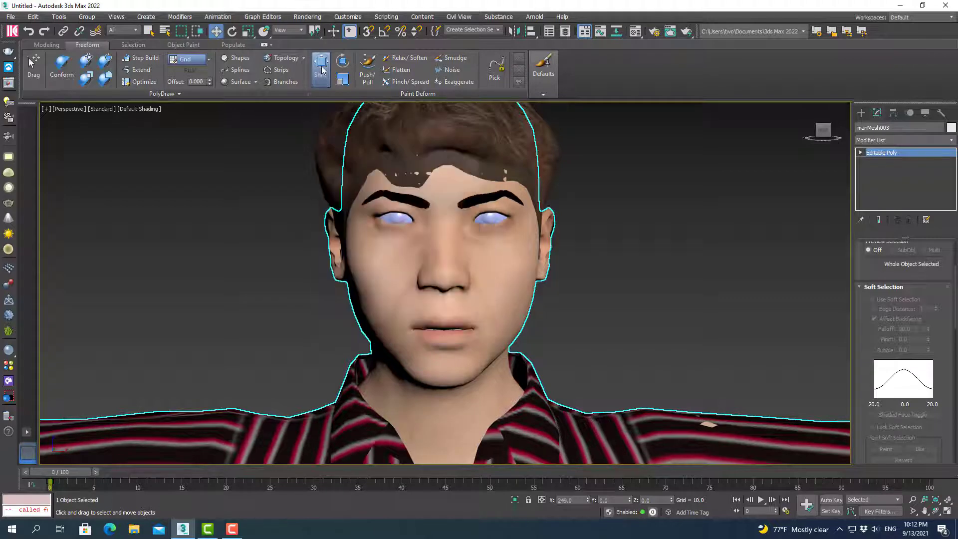
{"action": "scroll", "coordinate": [420, 322], "scroll_direction": "down", "scroll_amount": 5}
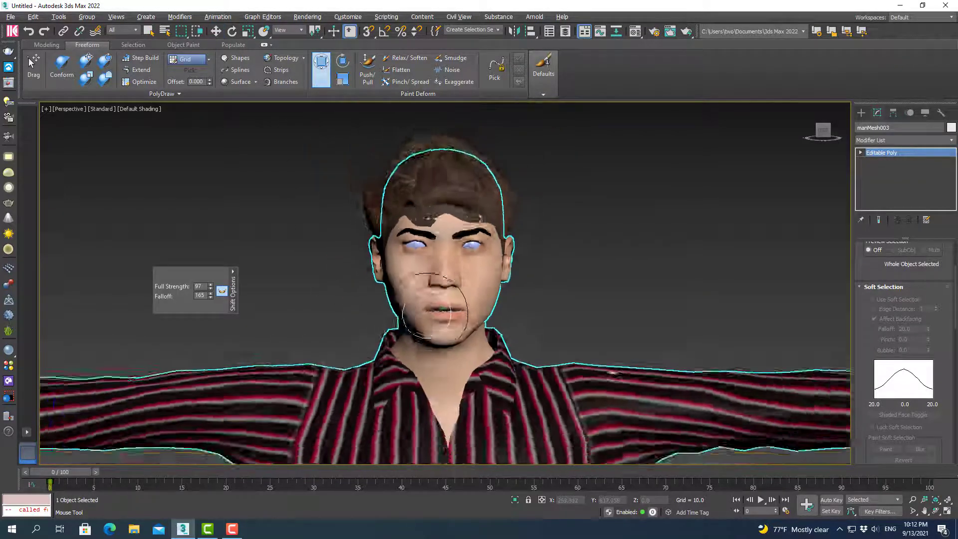
{"action": "scroll", "coordinate": [421, 322], "scroll_direction": "down", "scroll_amount": 2}
{"action": "scroll", "coordinate": [424, 324], "scroll_direction": "up", "scroll_amount": 2}
{"action": "scroll", "coordinate": [427, 325], "scroll_direction": "up", "scroll_amount": 5}
{"action": "scroll", "coordinate": [437, 323], "scroll_direction": "up", "scroll_amount": 2}
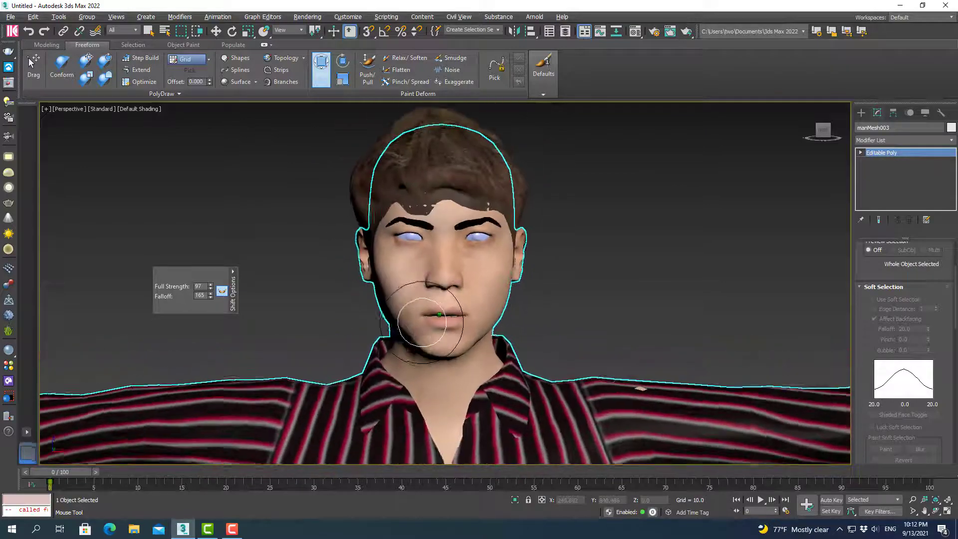
{"action": "scroll", "coordinate": [437, 323], "scroll_direction": "down", "scroll_amount": 2}
{"action": "scroll", "coordinate": [437, 321], "scroll_direction": "up", "scroll_amount": 2}
{"action": "scroll", "coordinate": [437, 320], "scroll_direction": "down", "scroll_amount": 3}
{"action": "scroll", "coordinate": [437, 320], "scroll_direction": "up", "scroll_amount": 2}
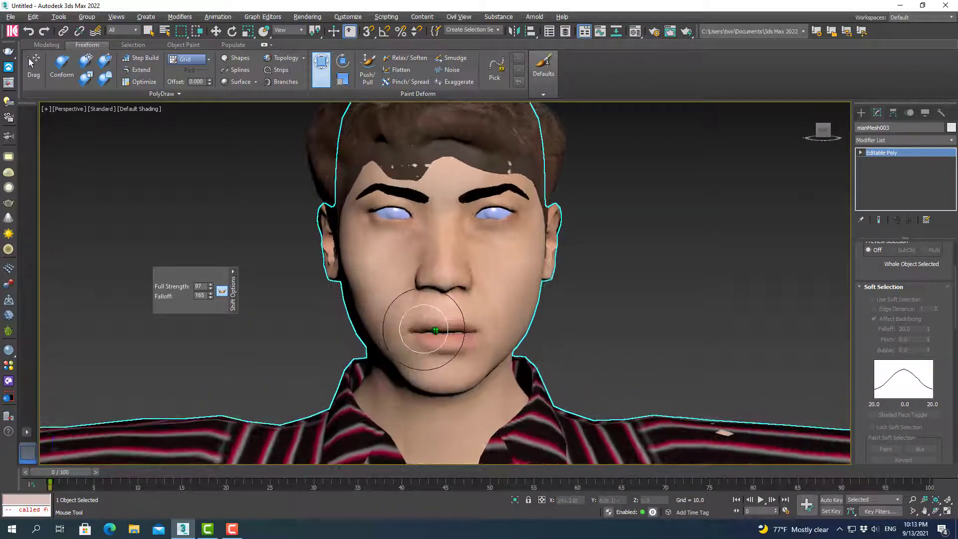
{"action": "scroll", "coordinate": [432, 338], "scroll_direction": "up", "scroll_amount": 1}
{"action": "scroll", "coordinate": [433, 344], "scroll_direction": "up", "scroll_amount": 1}
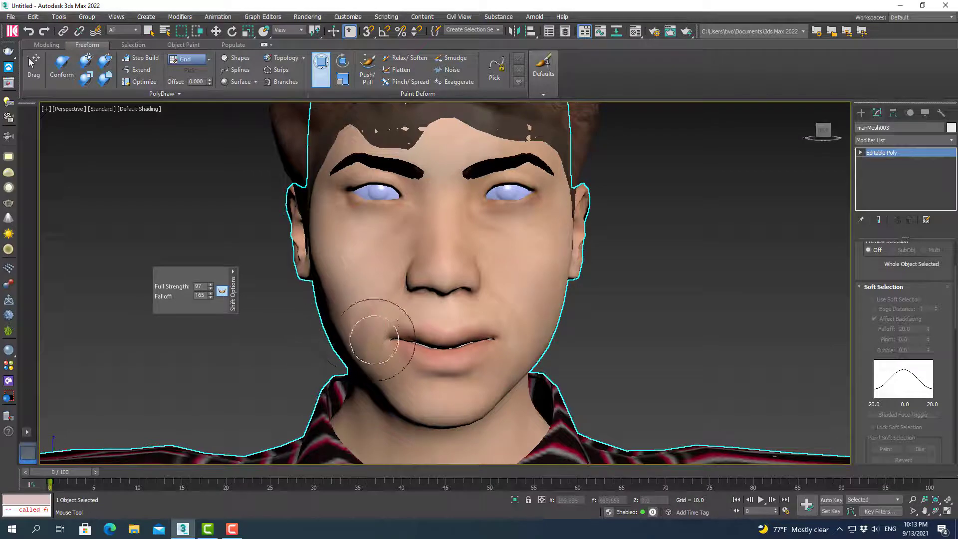
{"action": "scroll", "coordinate": [386, 342], "scroll_direction": "down", "scroll_amount": 4}
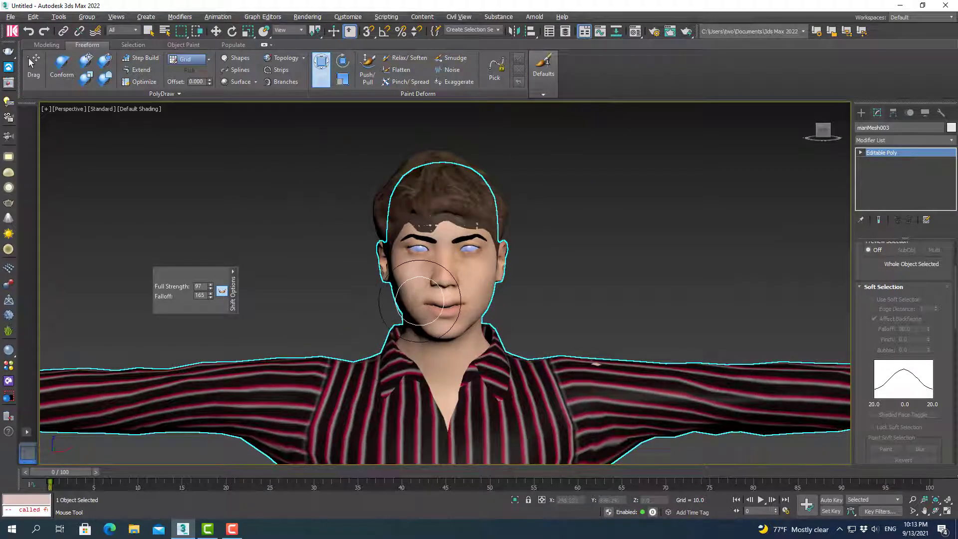
{"action": "scroll", "coordinate": [399, 325], "scroll_direction": "up", "scroll_amount": 3}
{"action": "scroll", "coordinate": [384, 332], "scroll_direction": "up", "scroll_amount": 2}
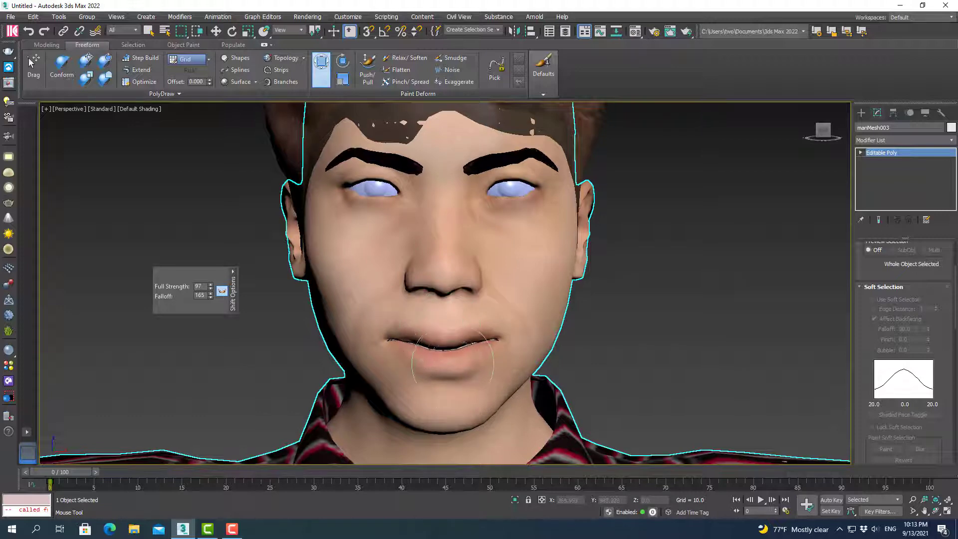
Reshape manMesh003's lips into a softer, slightly parted mouth.
{"action": "mouse_move", "coordinate": [439, 323]}
{"action": "left_mouse_down"}
{"action": "mouse_move", "coordinate": [514, 342]}
{"action": "mouse_move", "coordinate": [365, 341]}
{"action": "left_mouse_up"}
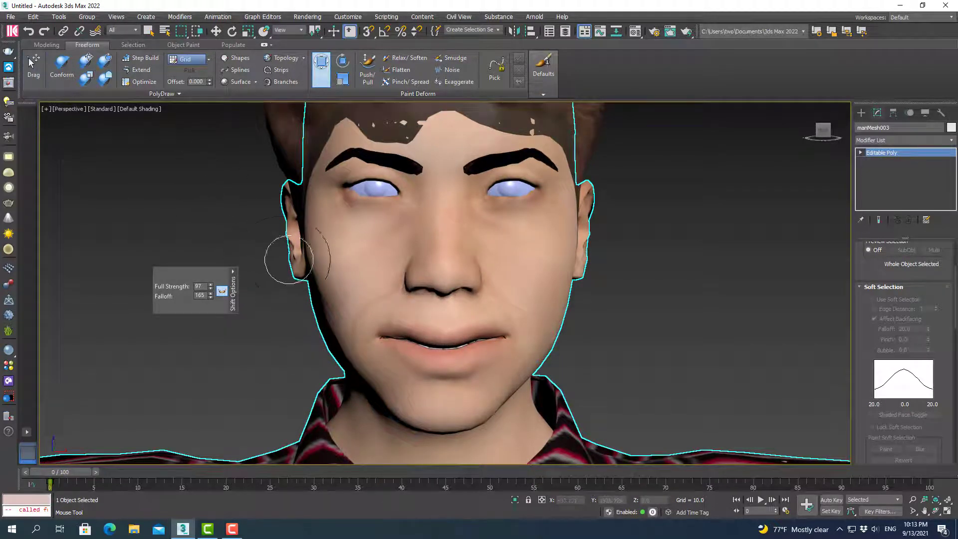
{"action": "scroll", "coordinate": [293, 234], "scroll_direction": "down", "scroll_amount": 5}
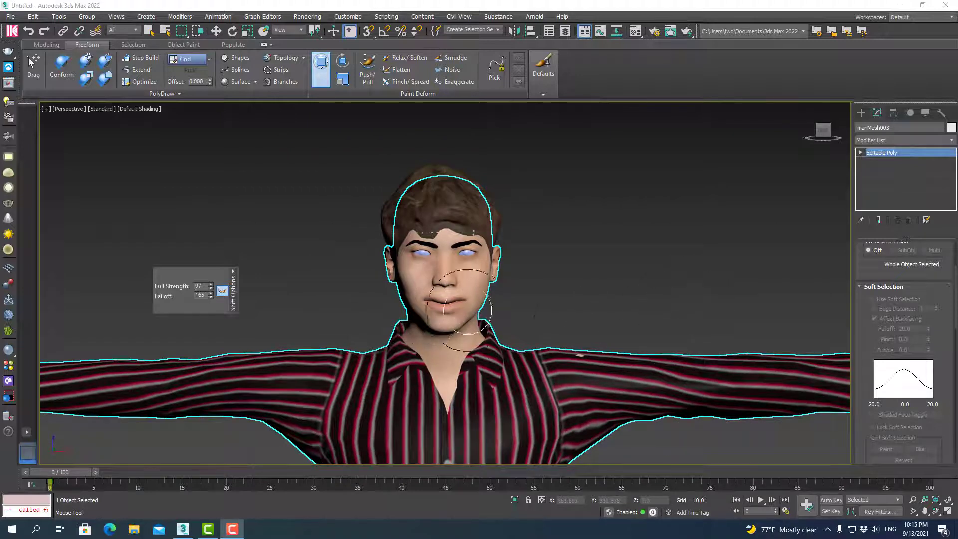
{"action": "mouse_move", "coordinate": [733, 283]}
{"action": "middle_mouse_down", "text": "alt"}
{"action": "mouse_move", "coordinate": [325, 285]}
{"action": "mouse_move", "coordinate": [504, 306]}
{"action": "middle_mouse_up", "text": "alt"}
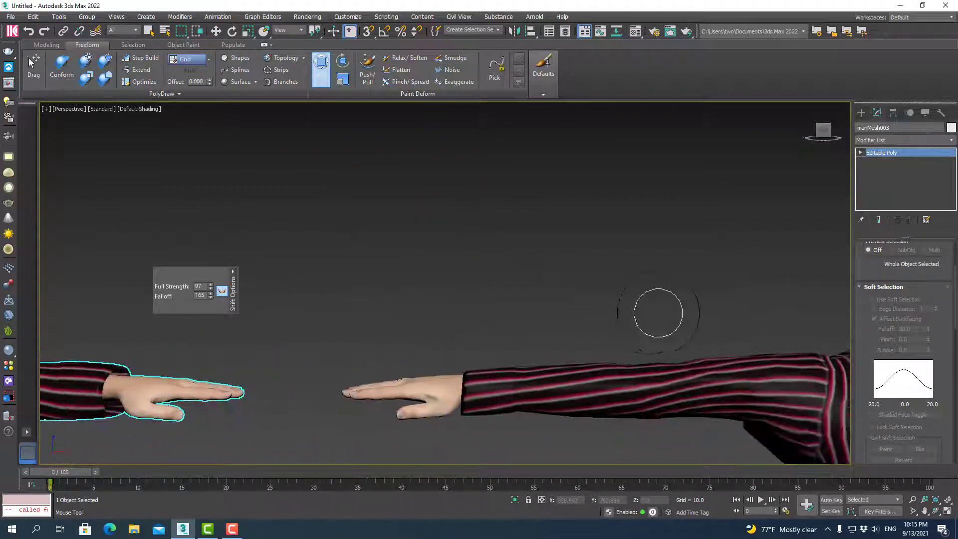
{"action": "middle_click_drag", "start_coordinate": [658, 313], "coordinate": [625, 306], "text": "alt"}
{"action": "scroll", "coordinate": [552, 274], "scroll_direction": "up", "scroll_amount": 3}
{"action": "mouse_move", "coordinate": [552, 274]}
{"action": "middle_mouse_down"}
{"action": "mouse_move", "coordinate": [631, 287]}
{"action": "mouse_move", "coordinate": [588, 291]}
{"action": "mouse_move", "coordinate": [599, 294]}
{"action": "middle_mouse_up"}
{"action": "scroll", "coordinate": [615, 289], "scroll_direction": "up", "scroll_amount": 2}
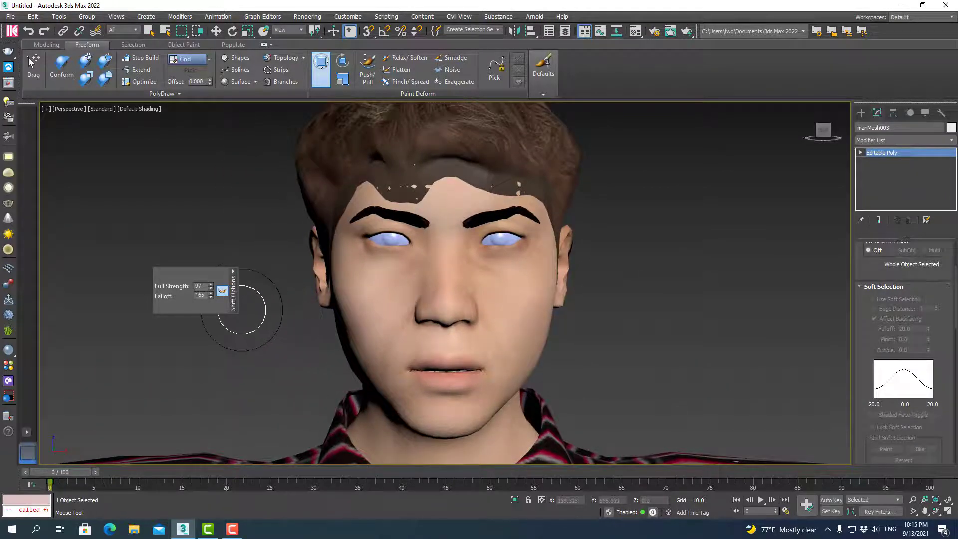
Enable Mirror Axis X in Shift Options, then return to Select and Move.
{"action": "left_click", "coordinate": [232, 294]}
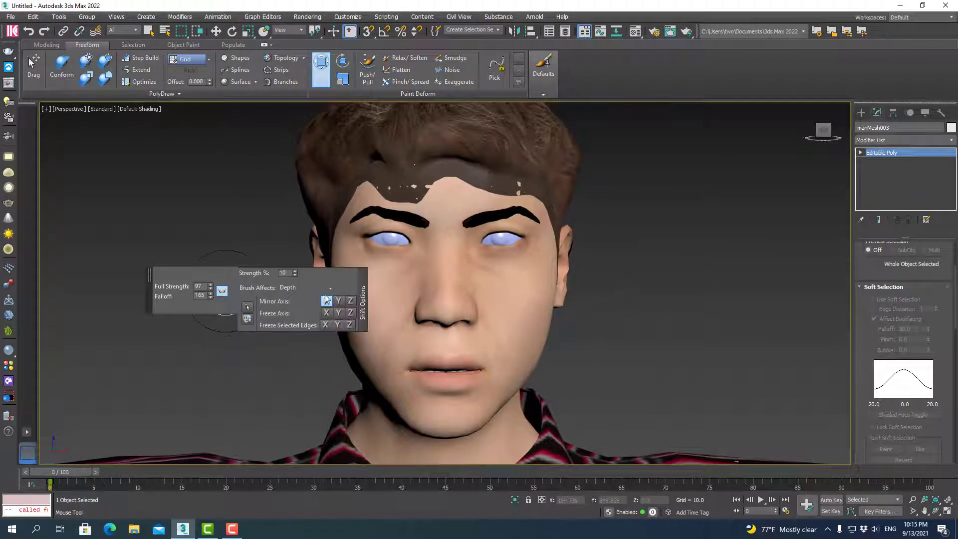
{"action": "left_click", "coordinate": [326, 300]}
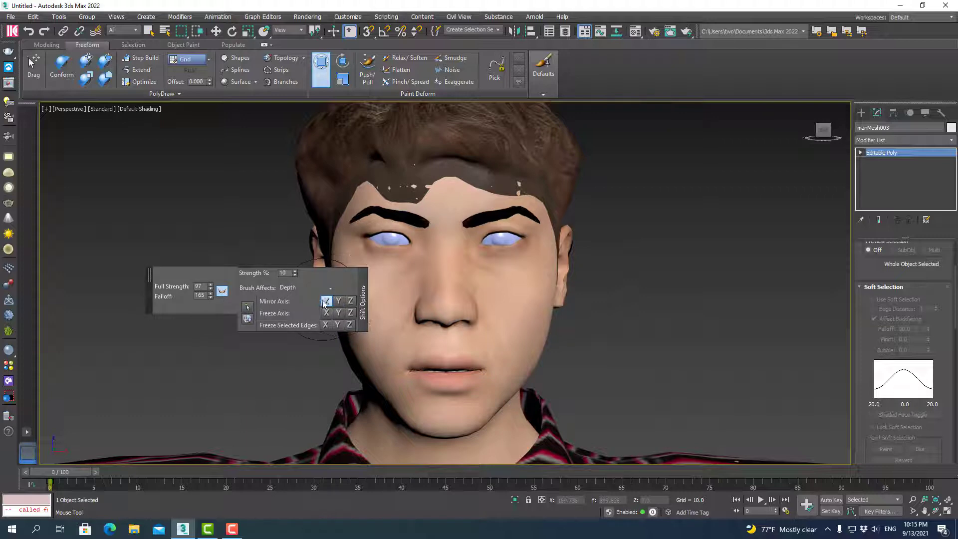
{"action": "left_click", "coordinate": [222, 292]}
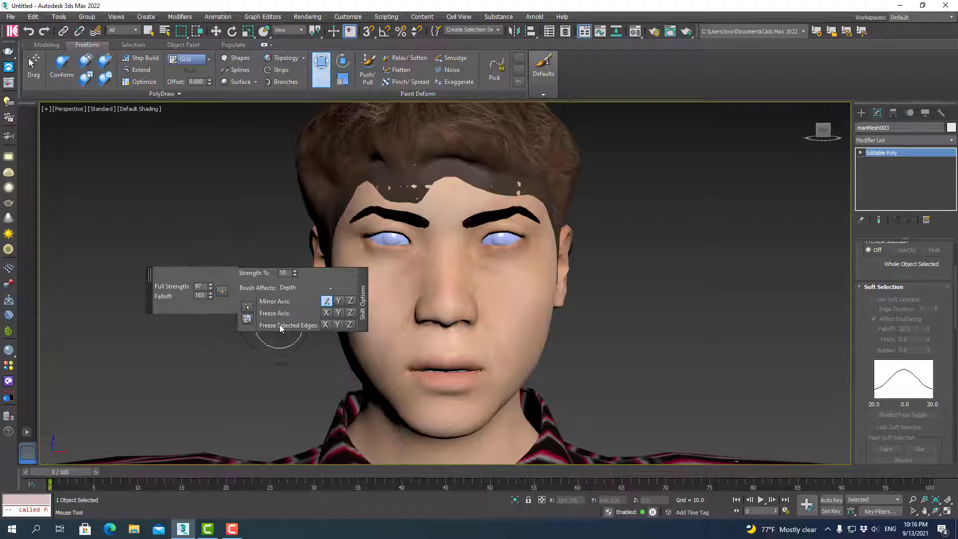
{"action": "left_click", "coordinate": [326, 301]}
{"action": "left_click_drag", "start_coordinate": [219, 273], "coordinate": [129, 251]}
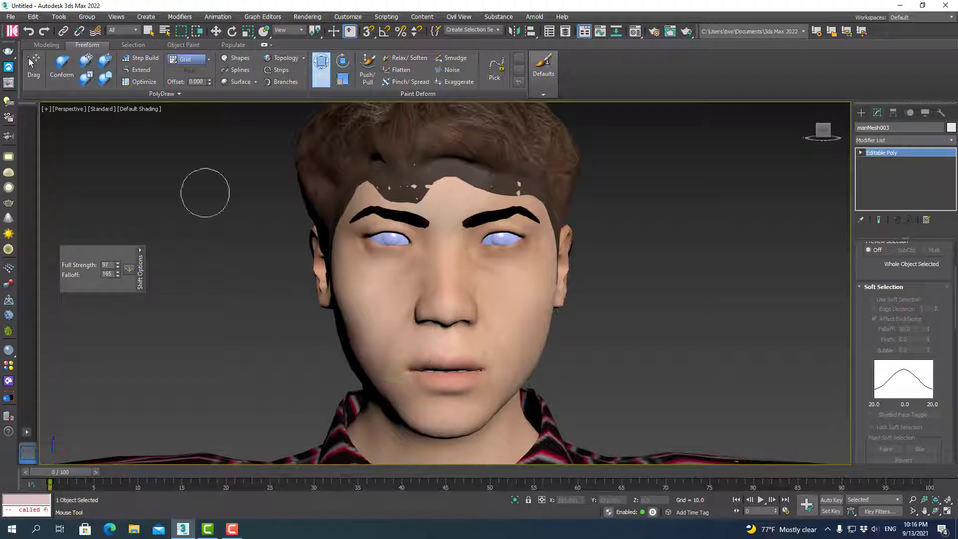
{"action": "left_click", "coordinate": [215, 33]}
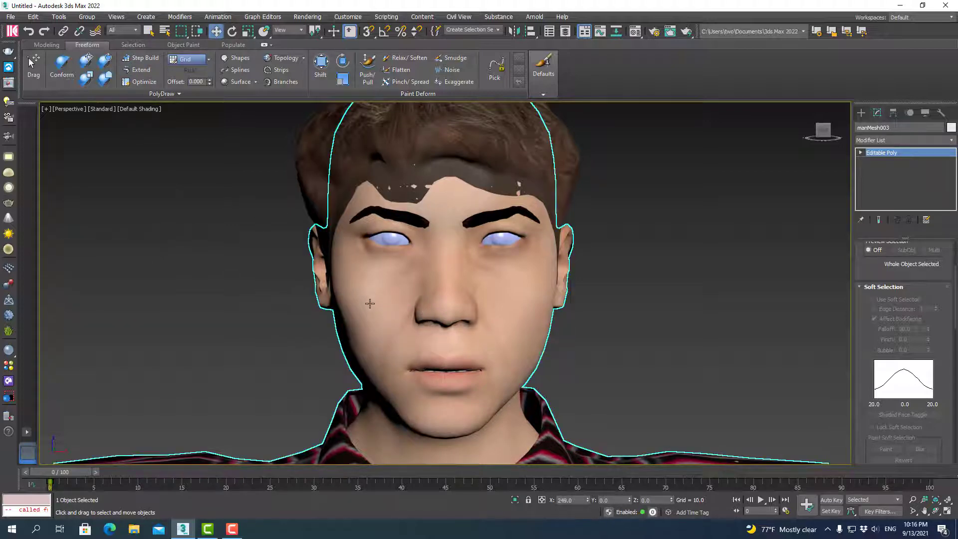
Activate the Shift brush on manMesh004 and pin its Shift Options panel.
{"action": "left_click", "coordinate": [322, 62]}
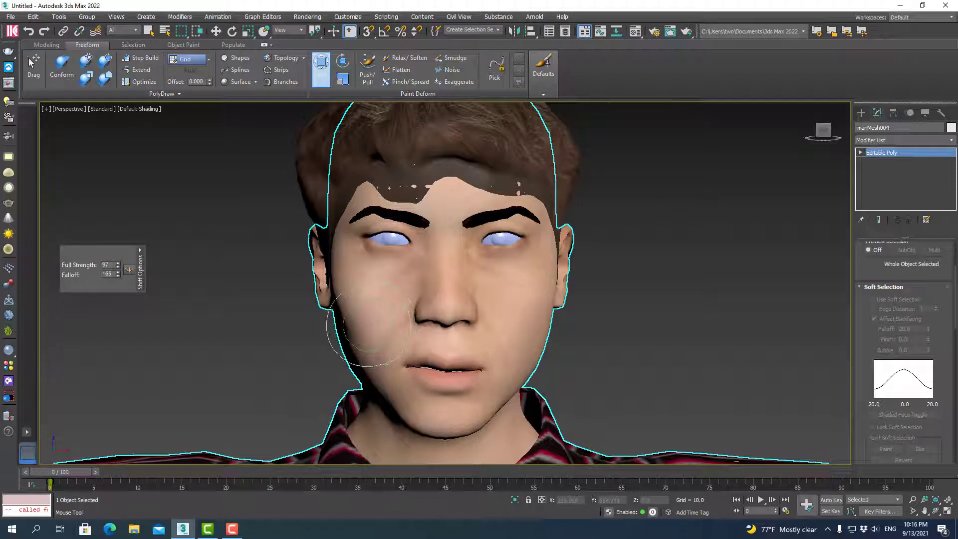
{"action": "left_click", "coordinate": [129, 270]}
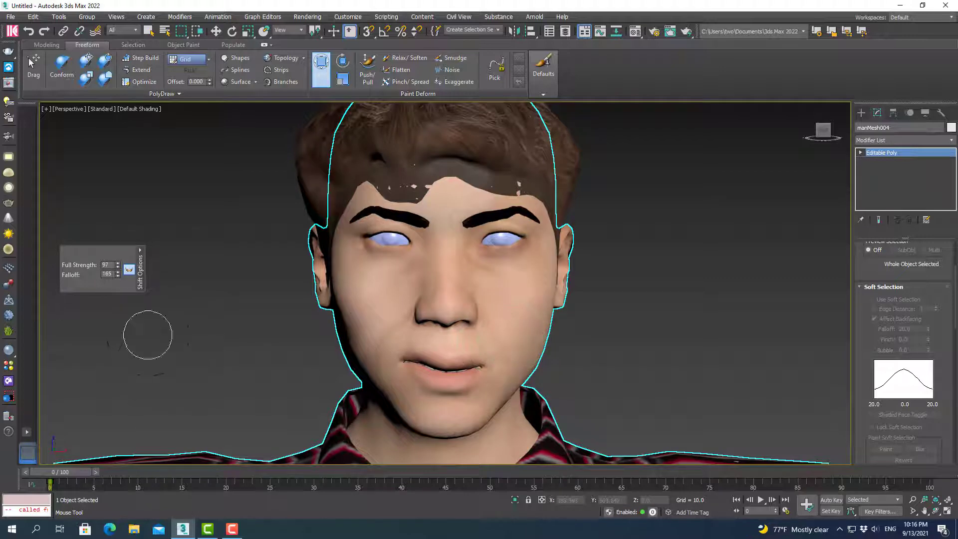
{"action": "scroll", "coordinate": [234, 336], "scroll_direction": "down", "scroll_amount": 5}
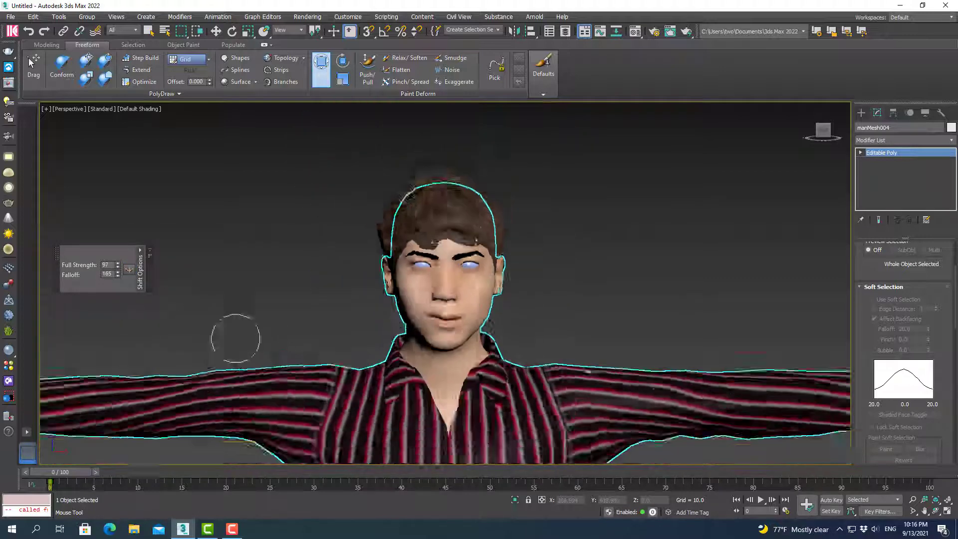
{"action": "scroll", "coordinate": [238, 337], "scroll_direction": "down", "scroll_amount": 1}
Pan and zoom out to bring all the duplicate characters into view.
{"action": "middle_click_drag", "start_coordinate": [240, 337], "coordinate": [499, 353]}
{"action": "scroll", "coordinate": [385, 321], "scroll_direction": "down", "scroll_amount": 3}
{"action": "middle_click_drag", "start_coordinate": [384, 320], "coordinate": [521, 339]}
{"action": "middle_click_drag", "start_coordinate": [620, 363], "coordinate": [497, 339]}
{"action": "scroll", "coordinate": [541, 348], "scroll_direction": "down", "scroll_amount": 2}
{"action": "scroll", "coordinate": [498, 339], "scroll_direction": "down", "scroll_amount": 2}
{"action": "scroll", "coordinate": [513, 352], "scroll_direction": "up", "scroll_amount": 2}
{"action": "scroll", "coordinate": [520, 364], "scroll_direction": "up", "scroll_amount": 2}
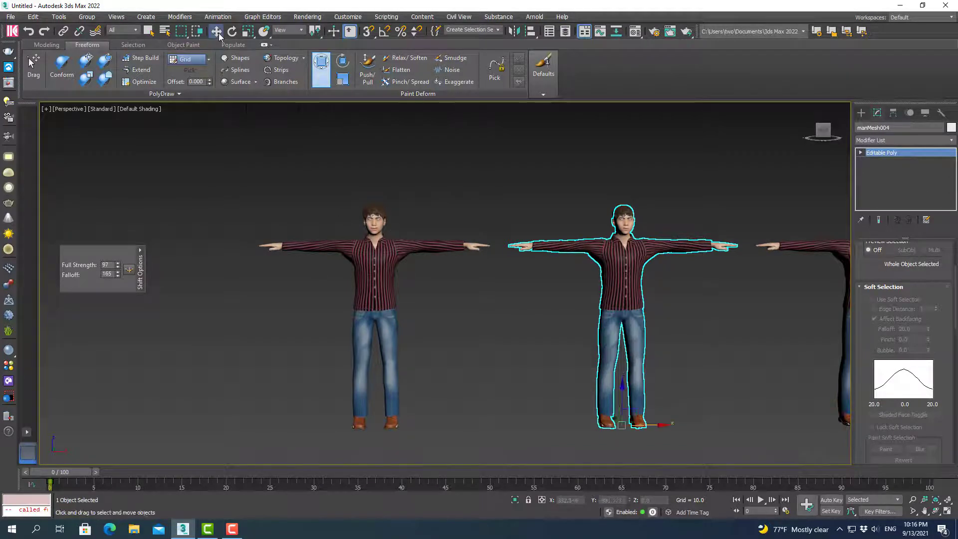
Select the original manMesh carrying the Morpher and frame it in the view.
{"action": "key", "text": "w"}
{"action": "left_click", "coordinate": [473, 318]}
{"action": "left_click", "coordinate": [417, 247]}
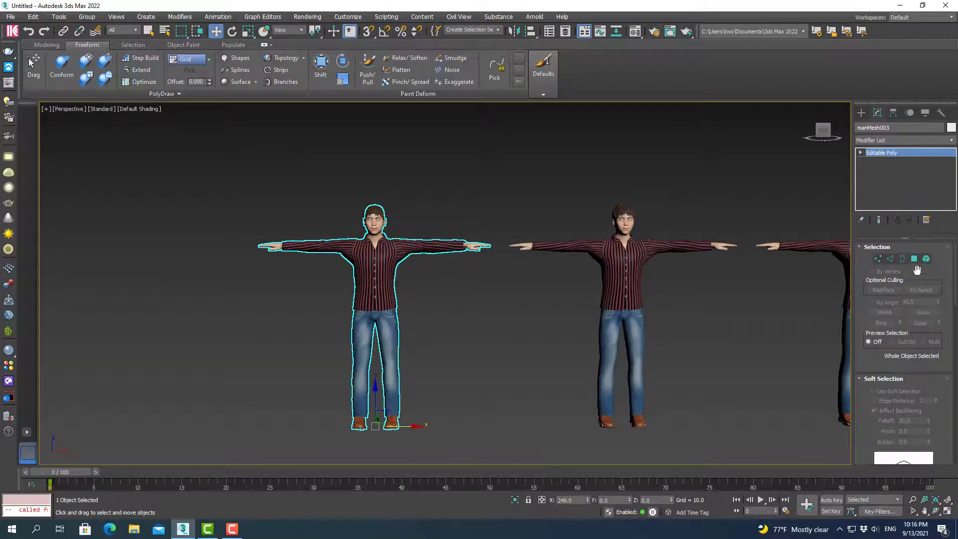
{"action": "scroll", "coordinate": [387, 238], "scroll_direction": "down", "scroll_amount": 5}
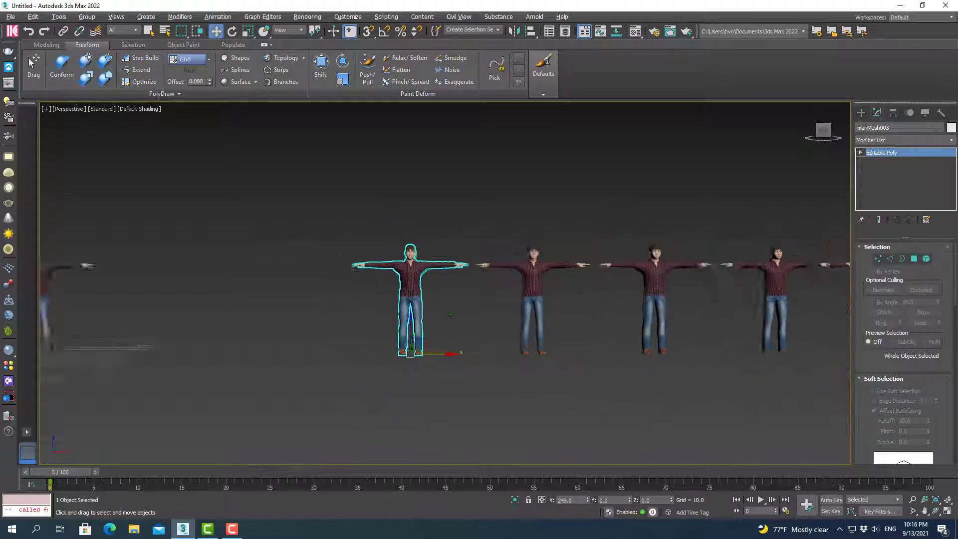
{"action": "scroll", "coordinate": [324, 299], "scroll_direction": "down", "scroll_amount": 3}
{"action": "middle_click_drag", "start_coordinate": [302, 327], "coordinate": [369, 325]}
{"action": "left_click", "coordinate": [373, 311]}
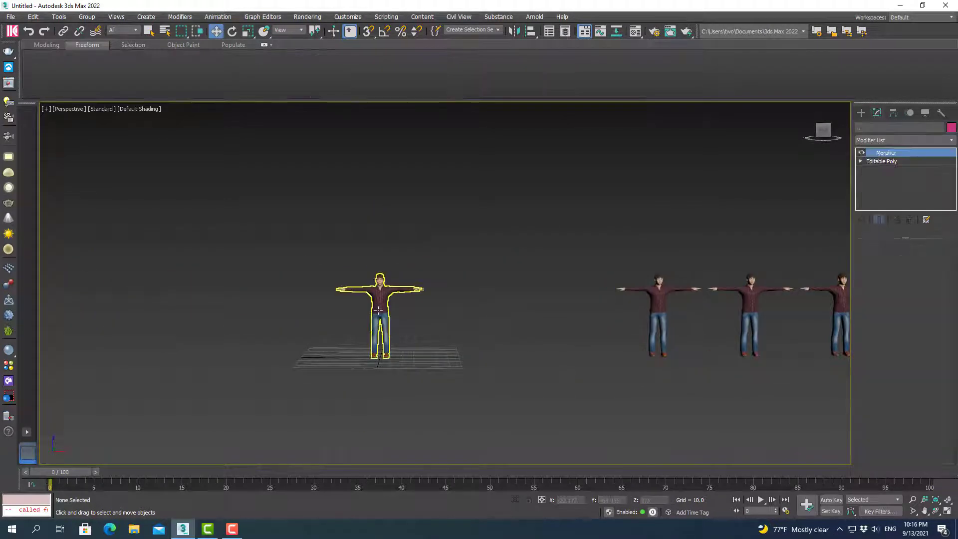
{"action": "key", "text": "z"}
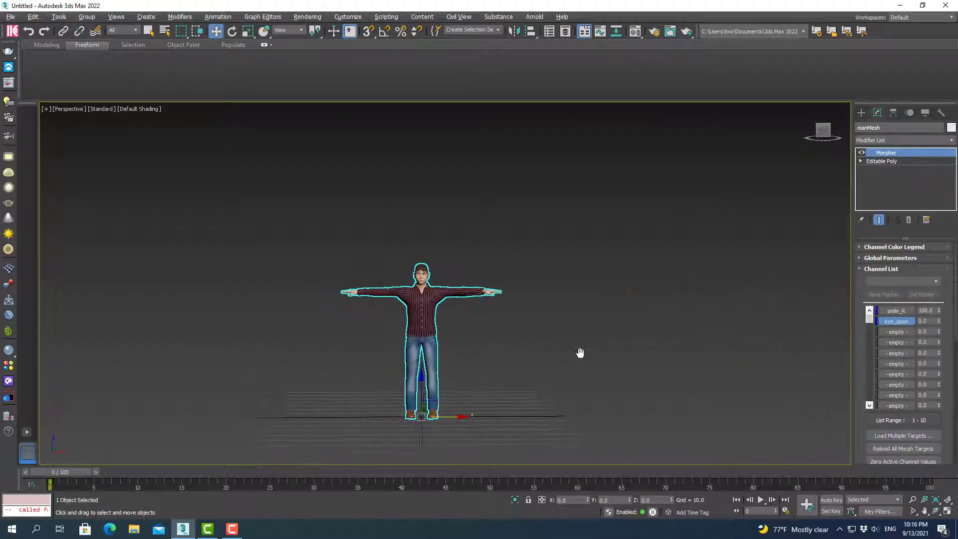
From the third empty Morpher channel, use Load Multiple Targets and pick manMesh009.
{"action": "left_click", "coordinate": [896, 332]}
{"action": "right_click", "coordinate": [896, 332]}
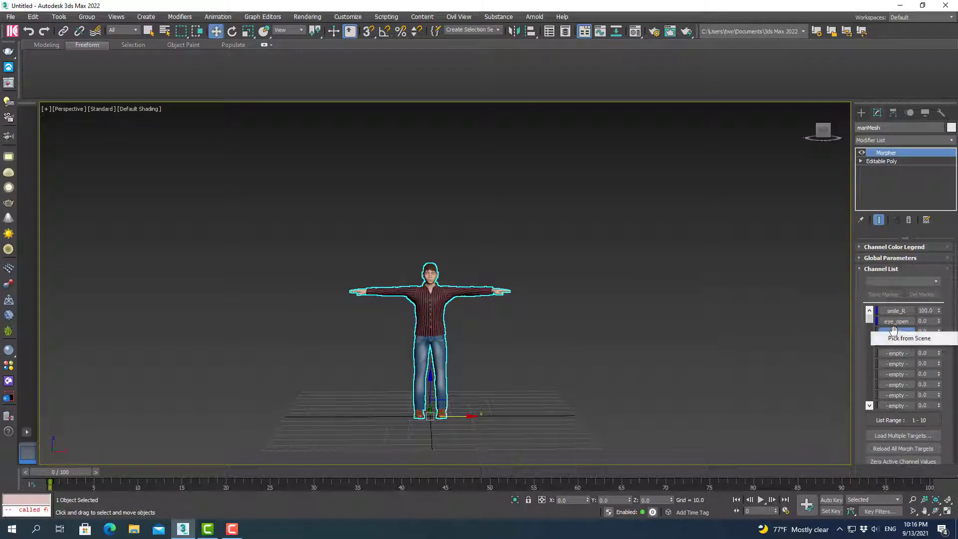
{"action": "left_click", "coordinate": [954, 319]}
{"action": "scroll", "coordinate": [928, 322], "scroll_direction": "down", "scroll_amount": 1}
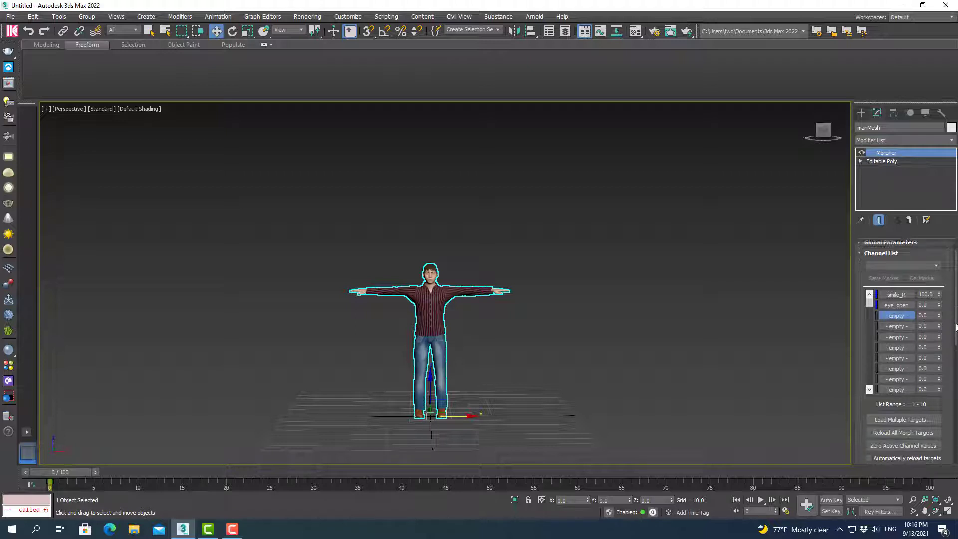
{"action": "right_click", "coordinate": [894, 312]}
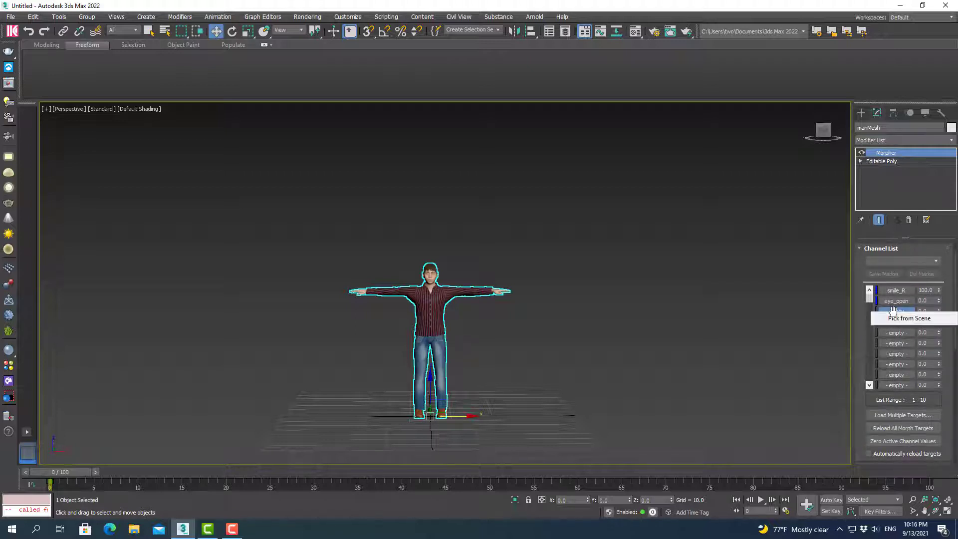
{"action": "left_click", "coordinate": [954, 301]}
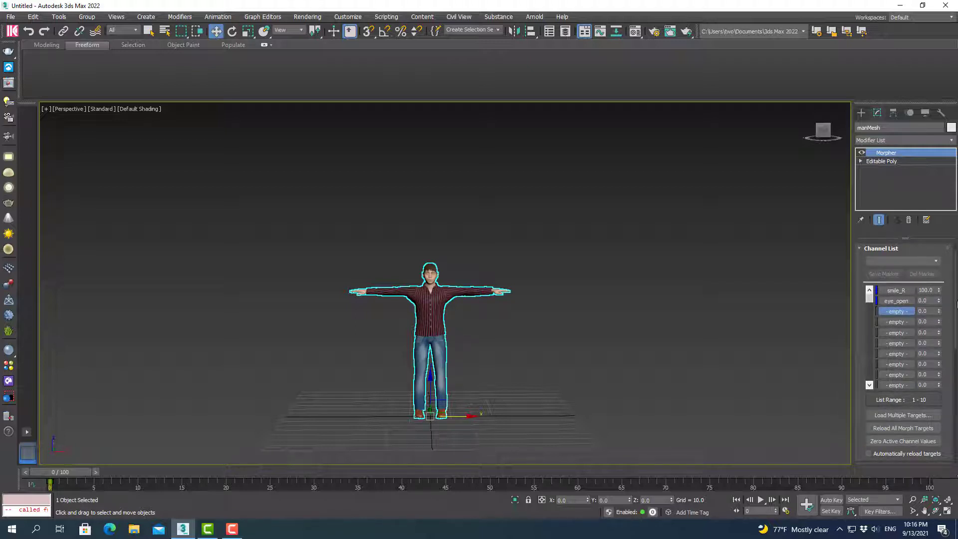
{"action": "left_click", "coordinate": [912, 416]}
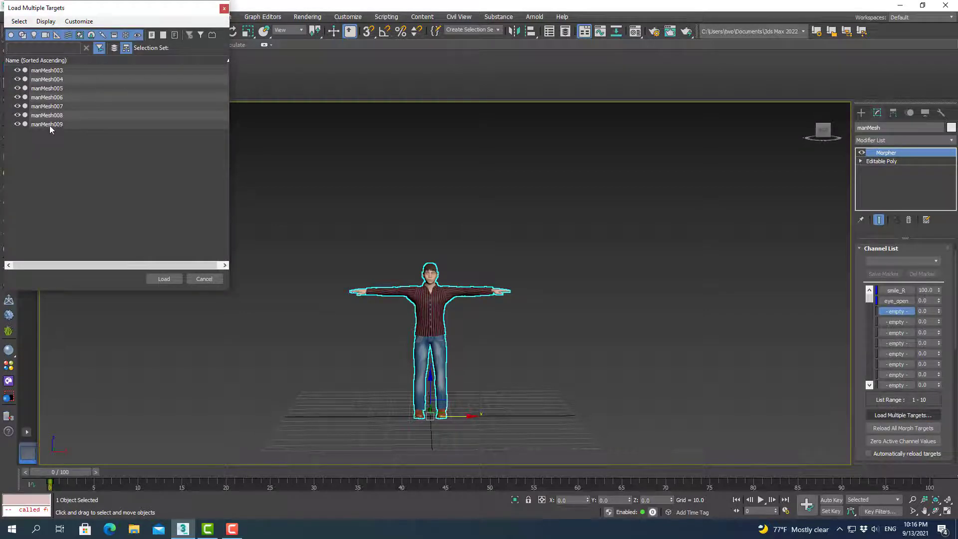
{"action": "left_click", "coordinate": [50, 125]}
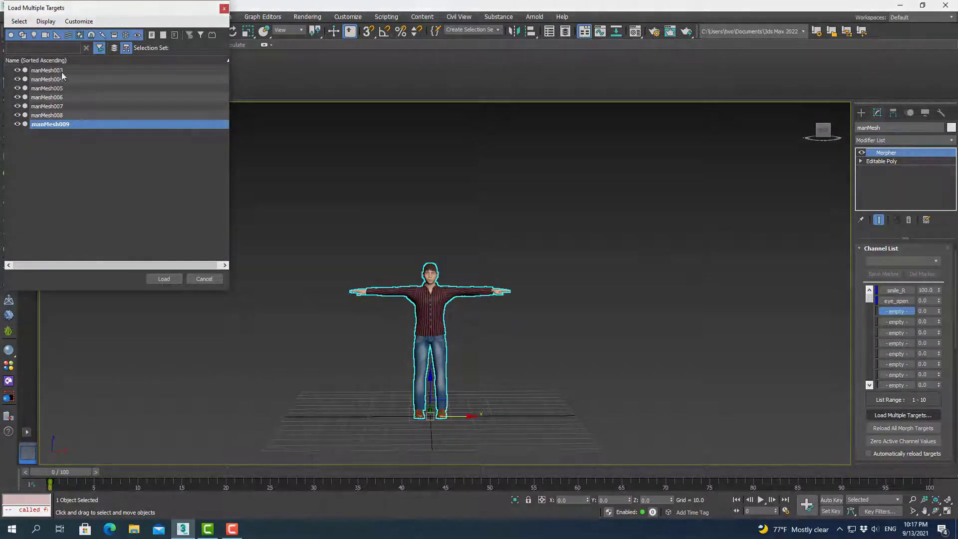